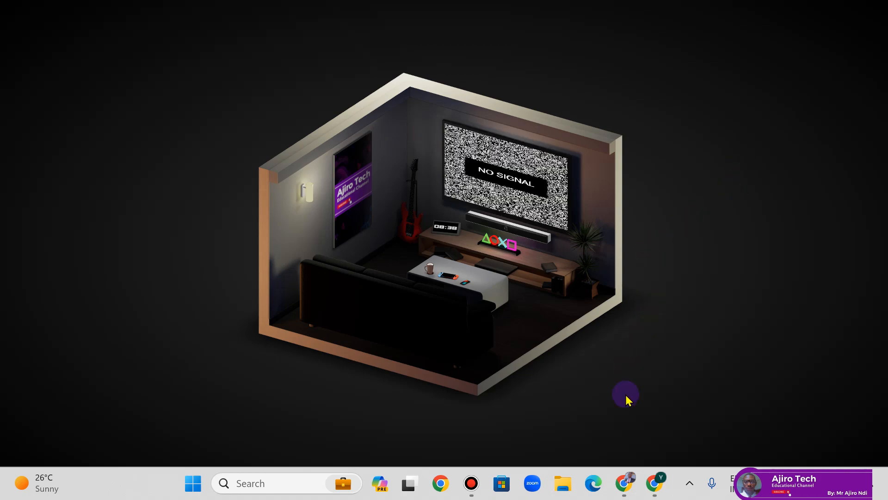
# - Bring up the open Chrome window showing its New Tab page from the taskbar
pyautogui.moveTo(628, 492)
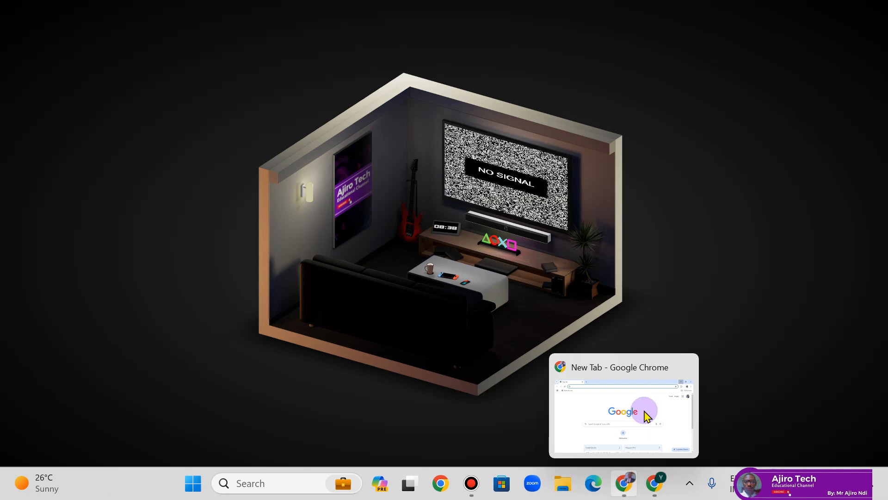
pyautogui.click(625, 485)
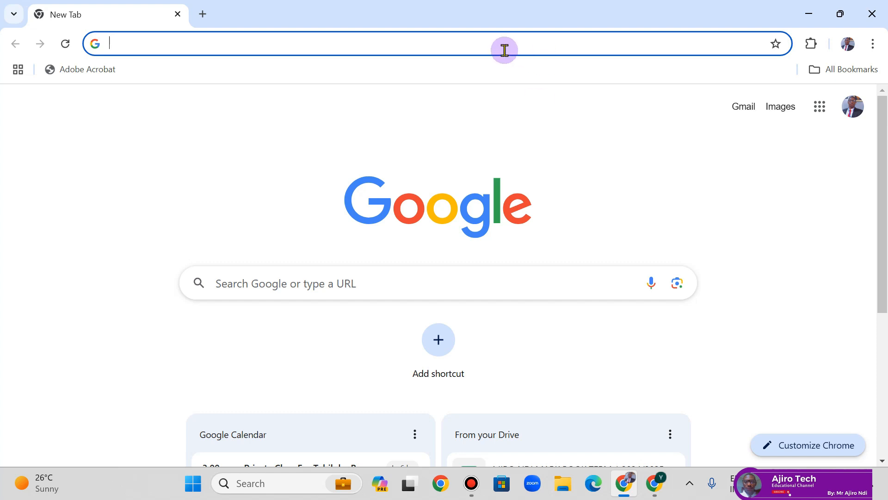
# - Go to classroom.google.com, dropping the autocompleted suffix, to reach the Classroom Home page
pyautogui.write('classroo')
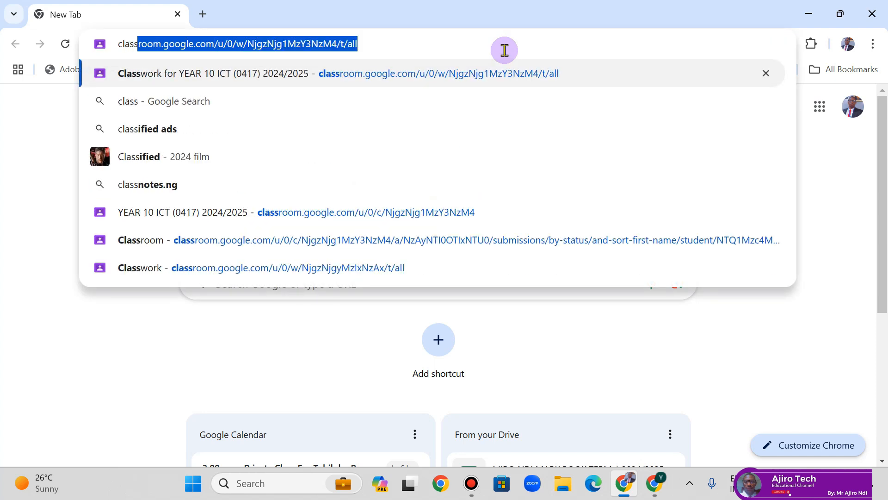
pyautogui.write('m')
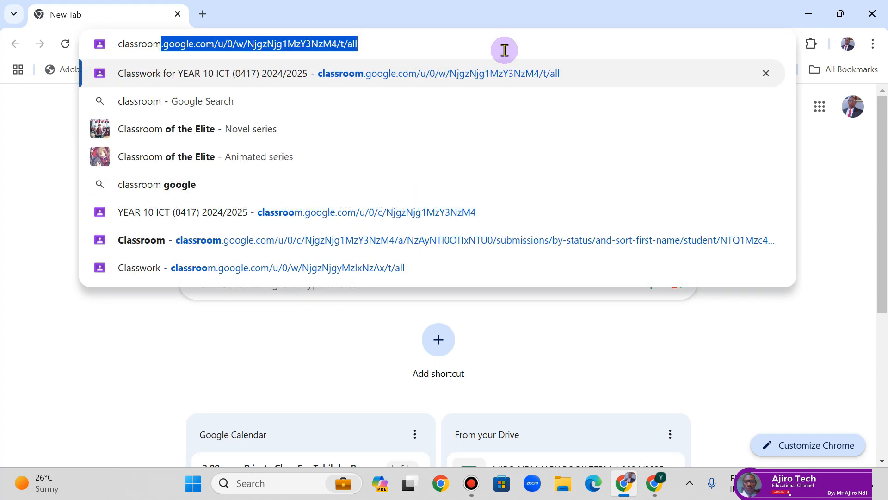
pyautogui.write('.google.com')
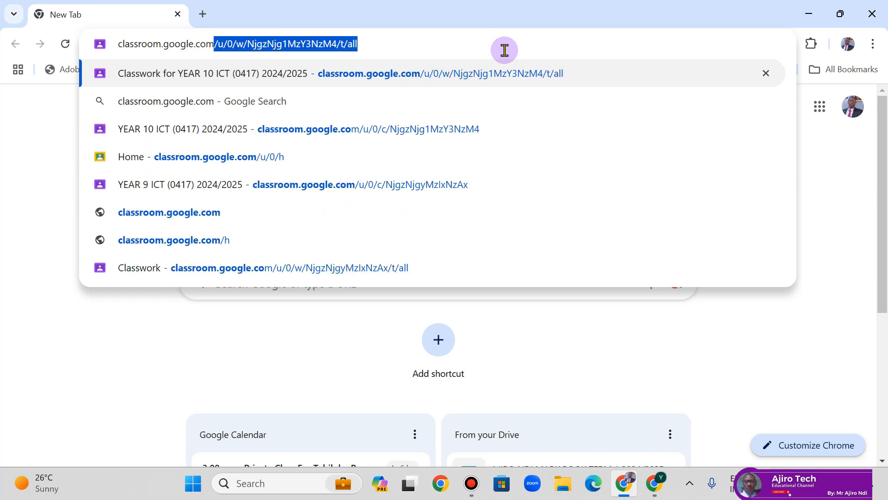
pyautogui.press('Delete')
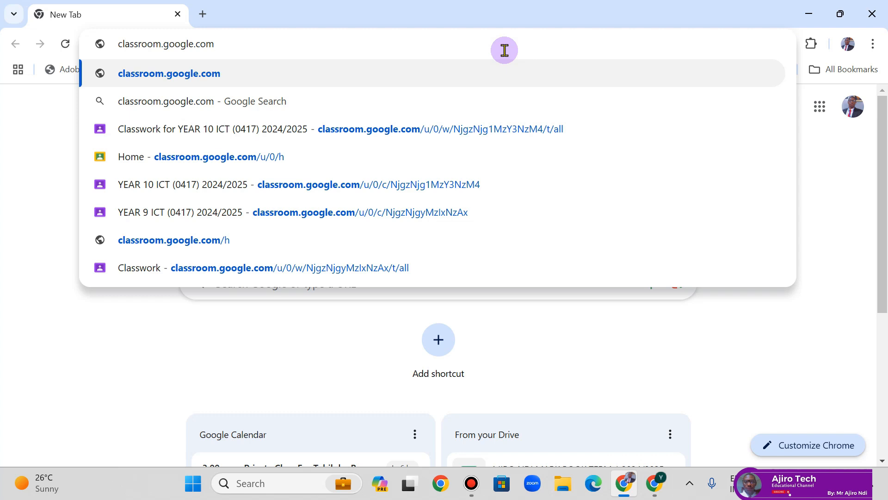
pyautogui.press('Return')
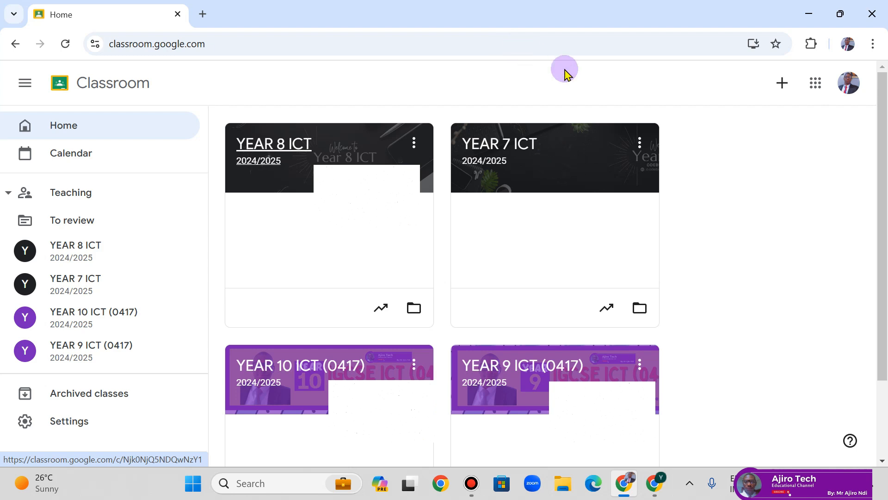
# - Choose Create class from the + menu to open the empty class form
pyautogui.click(779, 87)
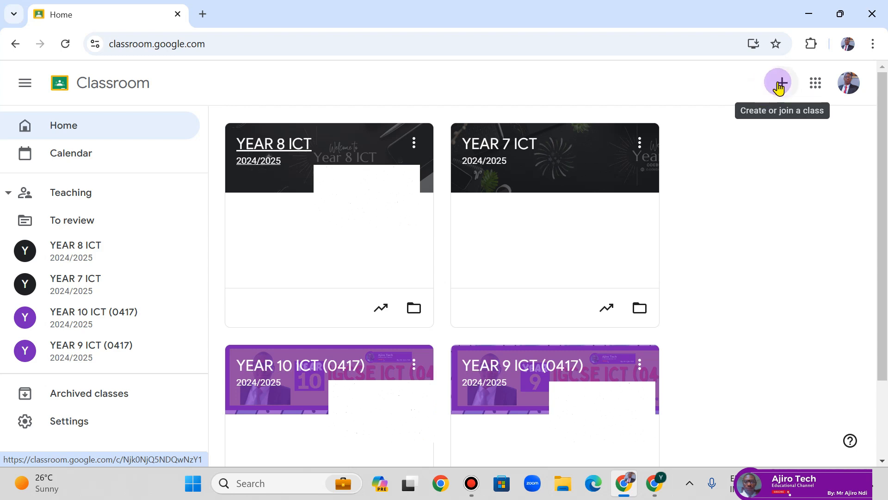
pyautogui.click(780, 87)
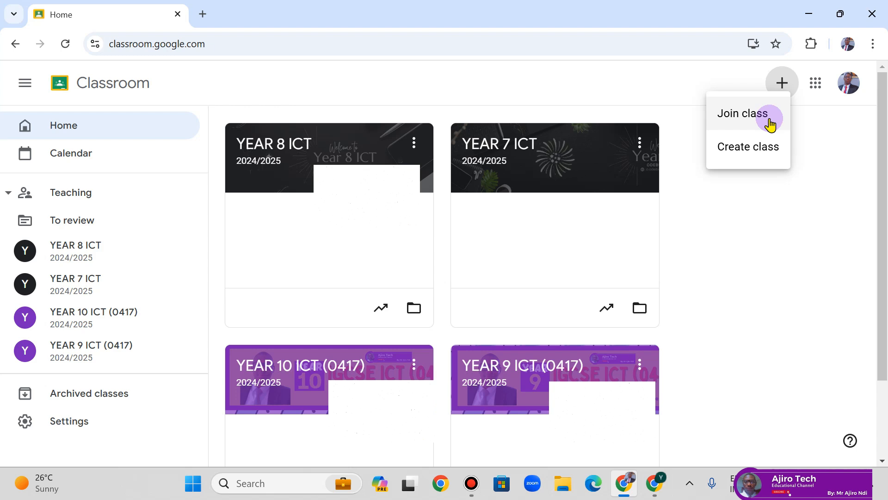
pyautogui.click(763, 153)
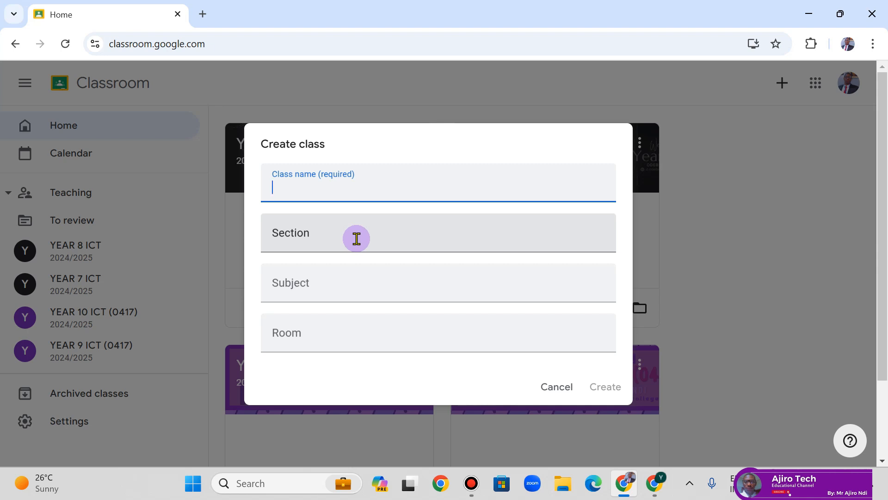
# - Enter class name YEAR 6 ICT, section 2025/2026 and subject Information and Communication Technology, leaving Room empty
pyautogui.write('YEAR 6 ICT')
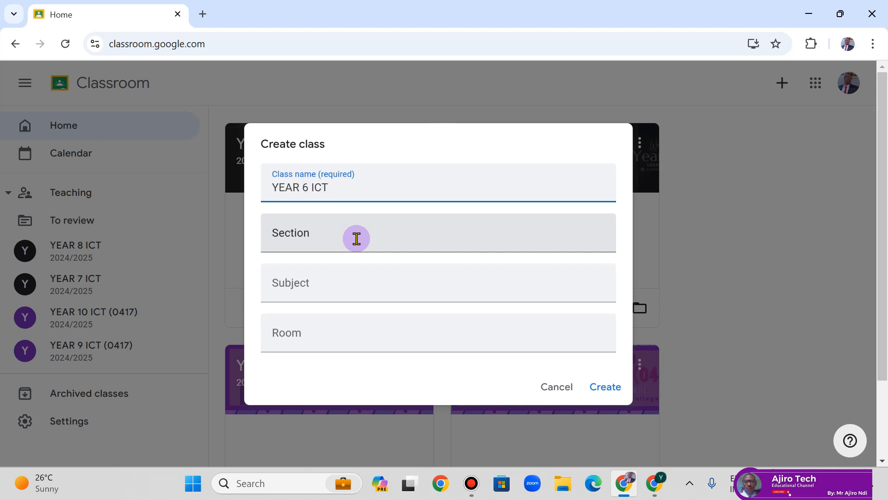
pyautogui.click(343, 239)
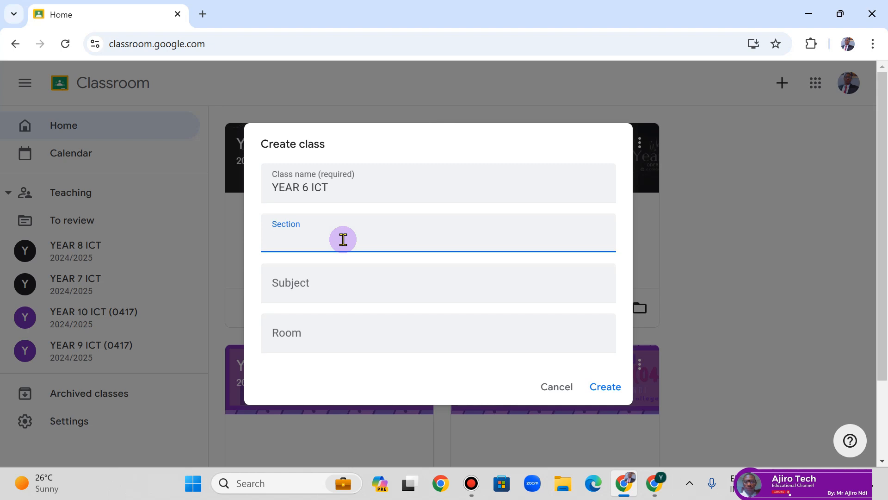
pyautogui.write('2025/2026')
pyautogui.click(330, 284)
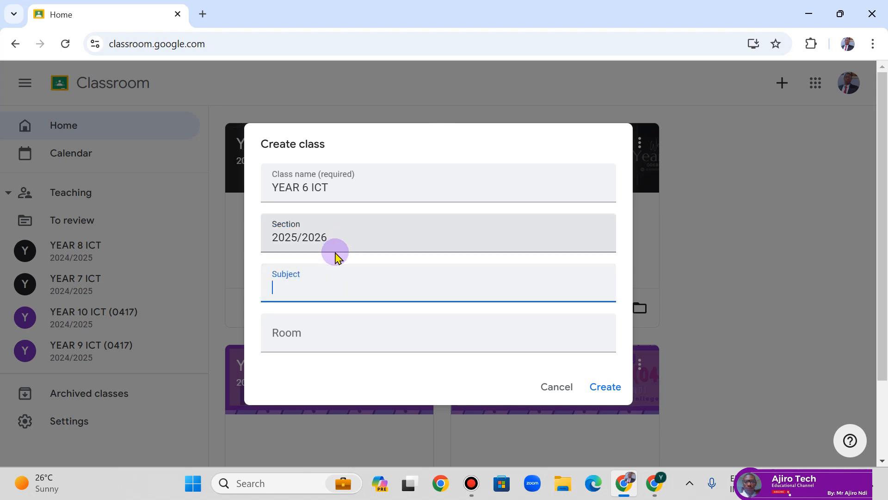
pyautogui.write('In')
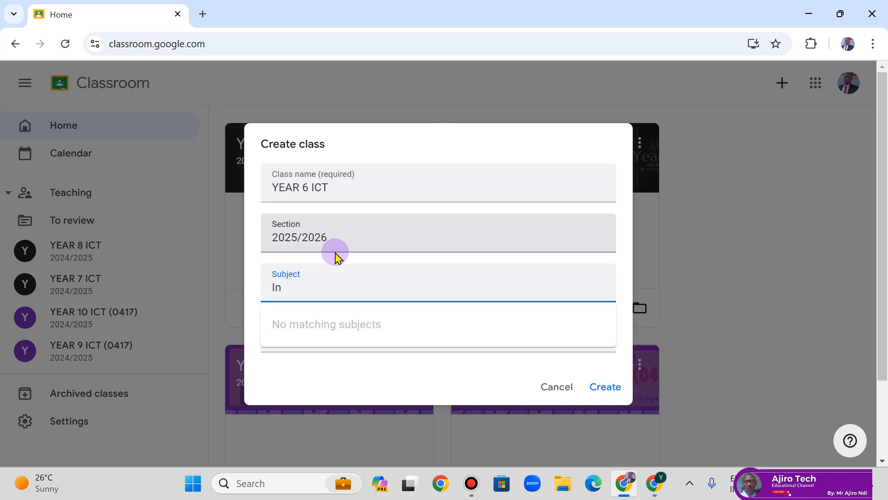
pyautogui.write('formation and Commun')
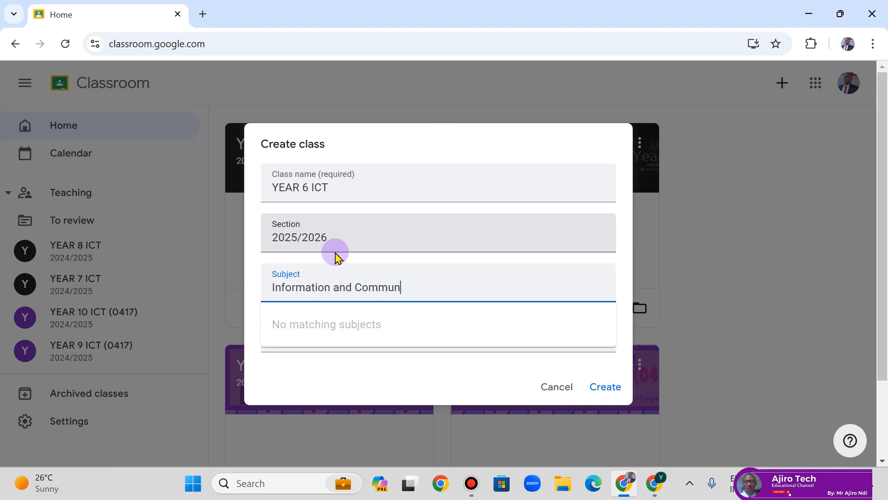
pyautogui.write('ication Technolo')
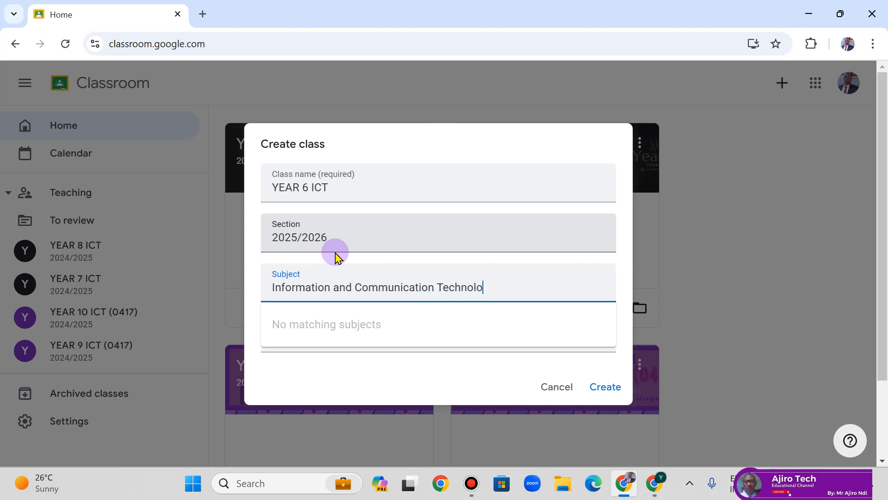
pyautogui.write('gy')
pyautogui.click(532, 272)
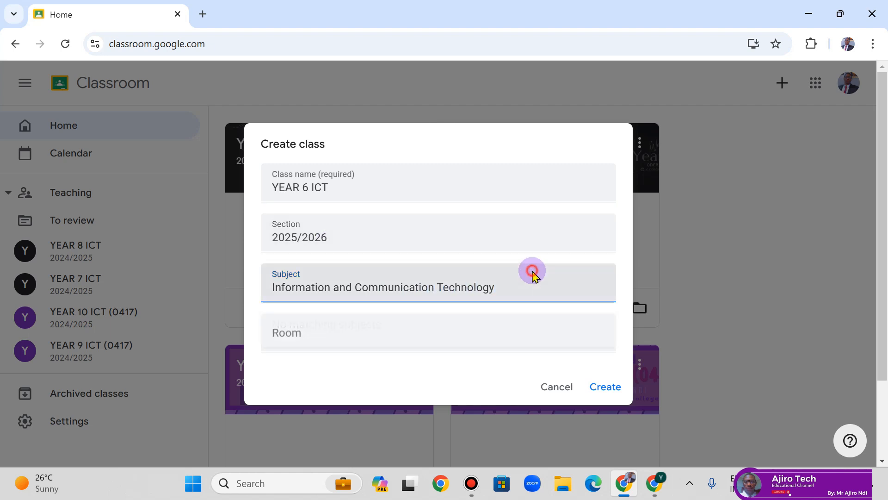
pyautogui.click(447, 224)
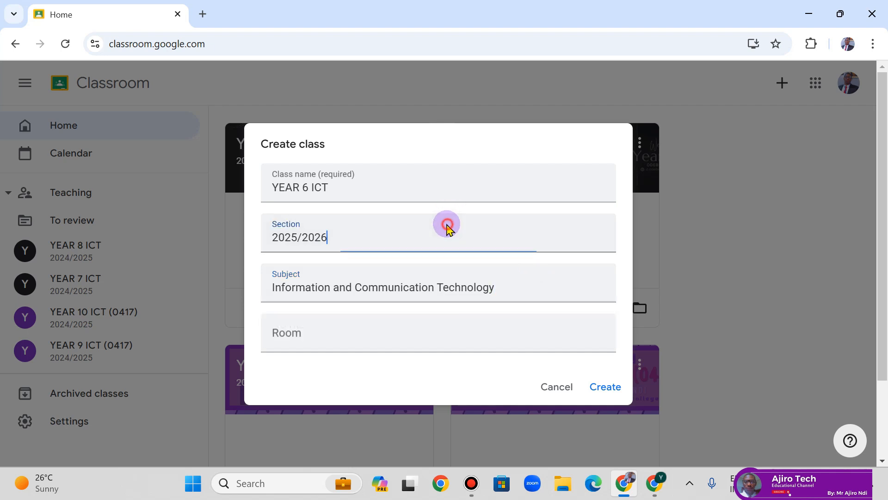
pyautogui.click(340, 322)
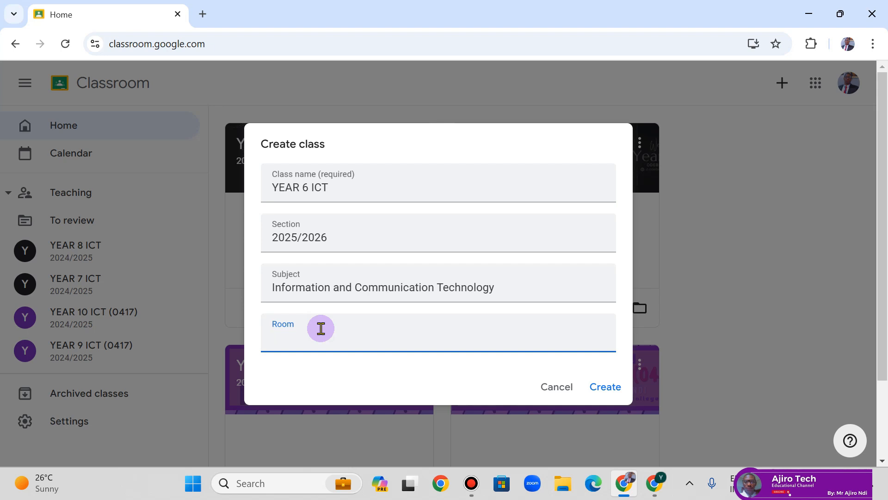
# - Create the YEAR 6 ICT class and scroll down its new Stream page
pyautogui.click(606, 391)
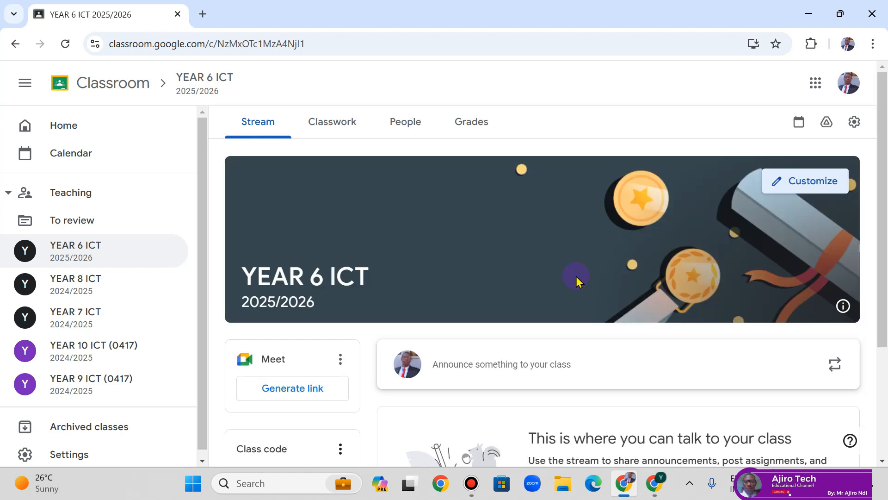
pyautogui.scroll(-3, 576, 276)
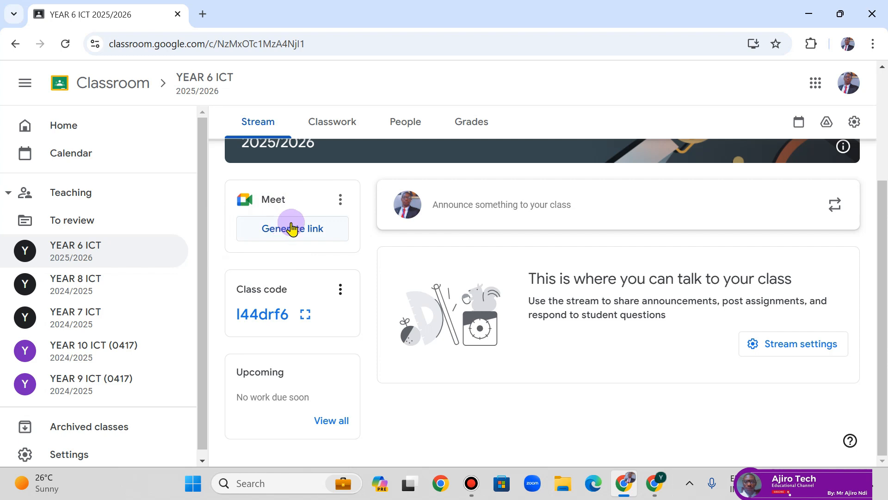
pyautogui.click(341, 199)
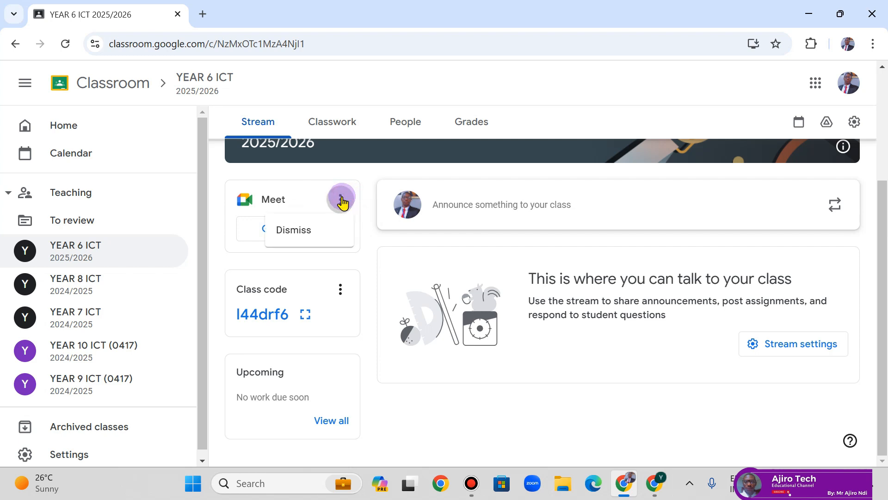
pyautogui.click(376, 250)
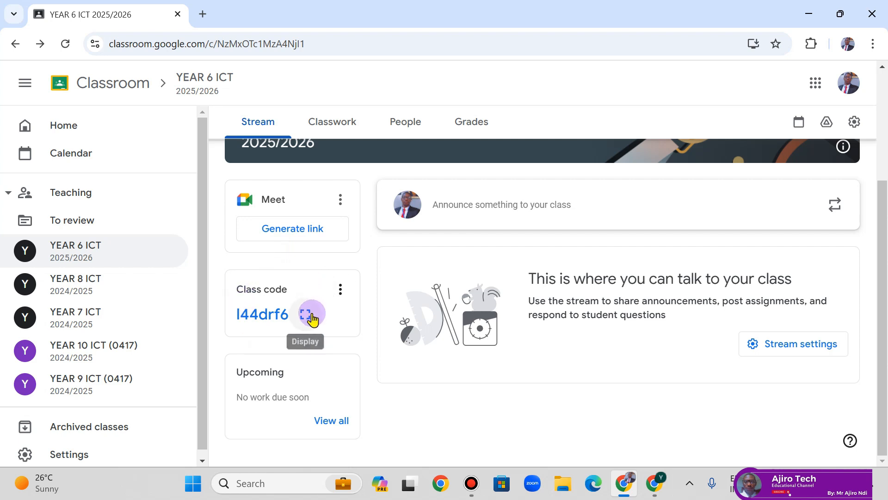
pyautogui.click(341, 294)
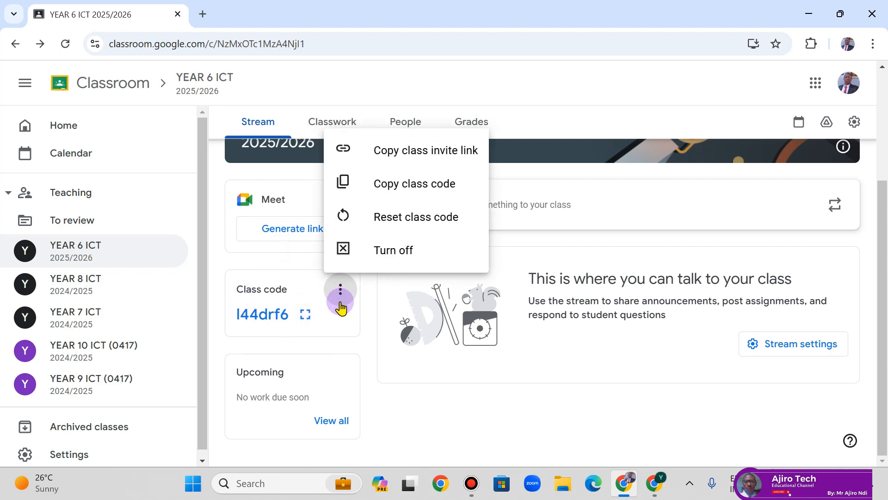
pyautogui.click(342, 309)
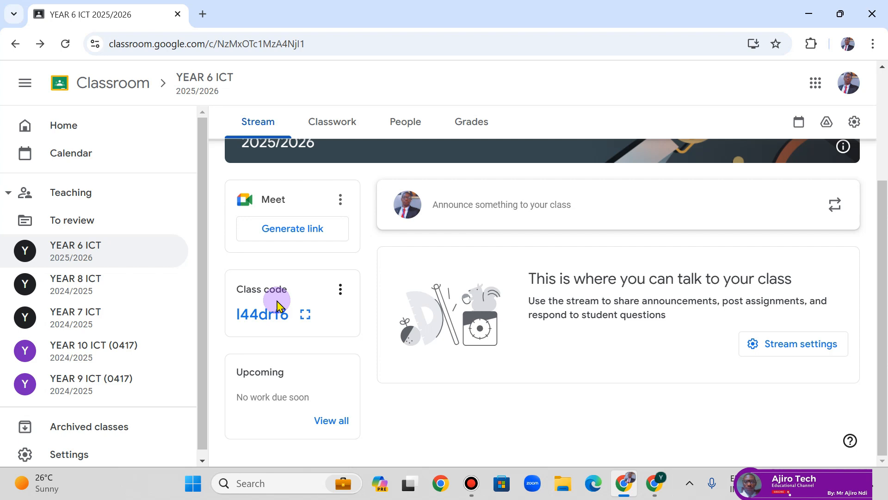
pyautogui.click(340, 289)
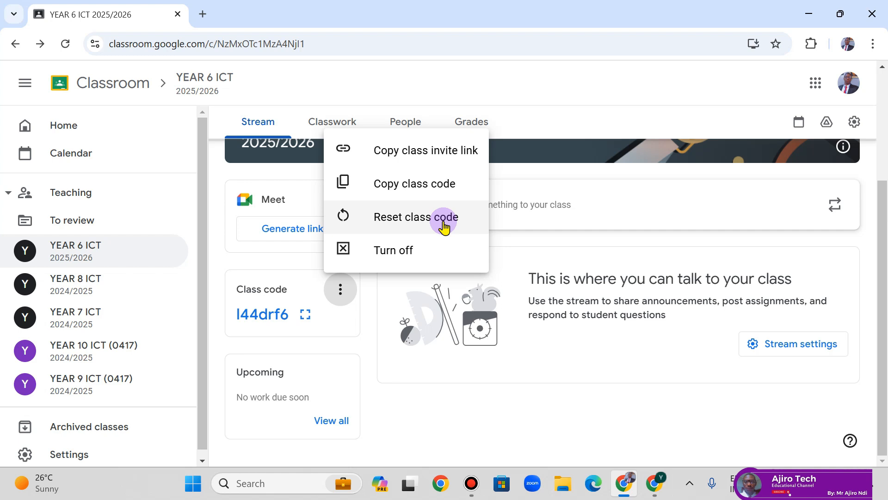
pyautogui.click(367, 406)
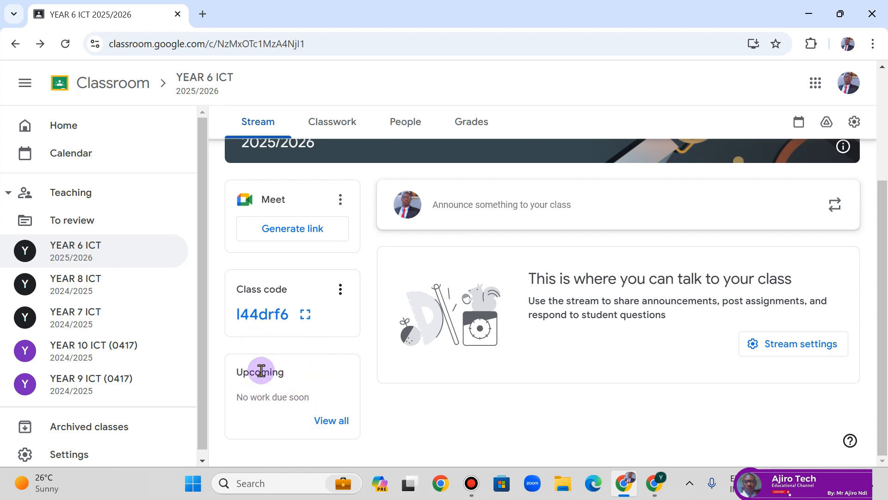
# - Open the To review page and set its class filter to All classes
pyautogui.click(330, 431)
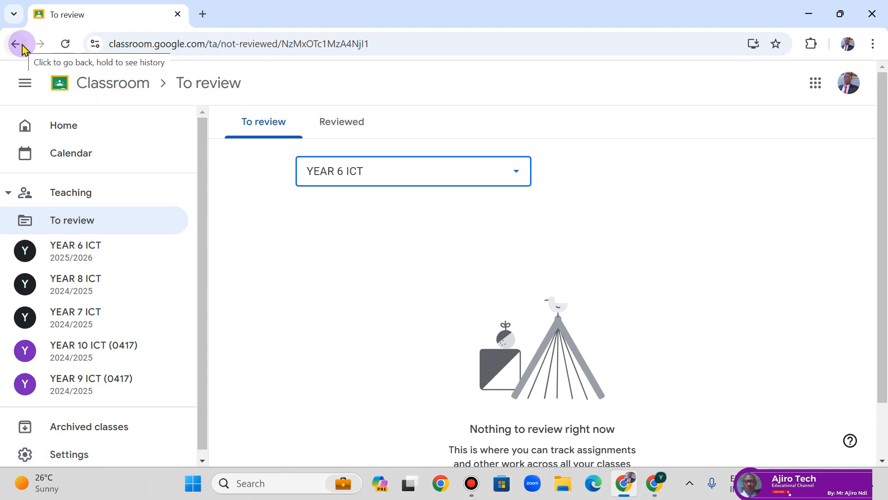
pyautogui.click(460, 174)
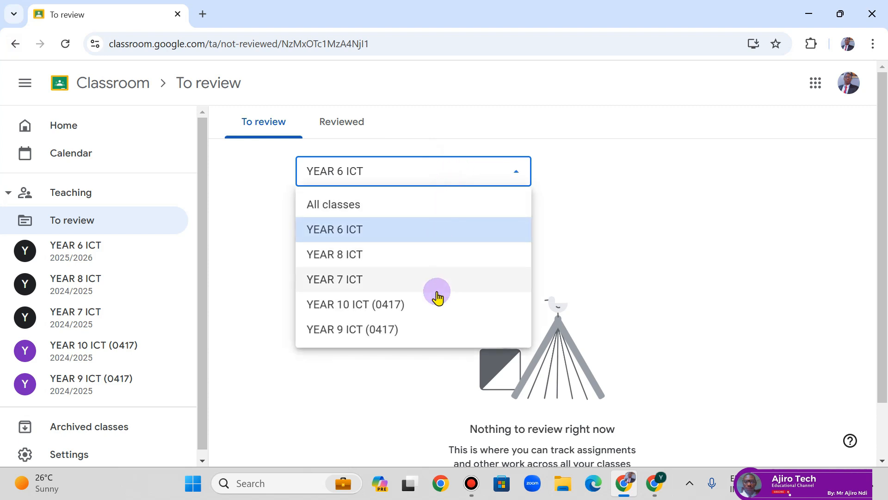
pyautogui.click(372, 395)
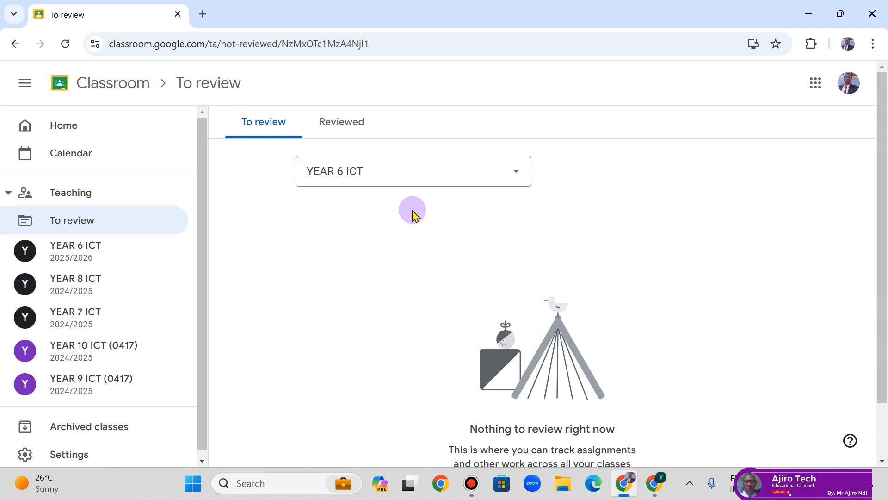
pyautogui.click(399, 179)
pyautogui.click(370, 205)
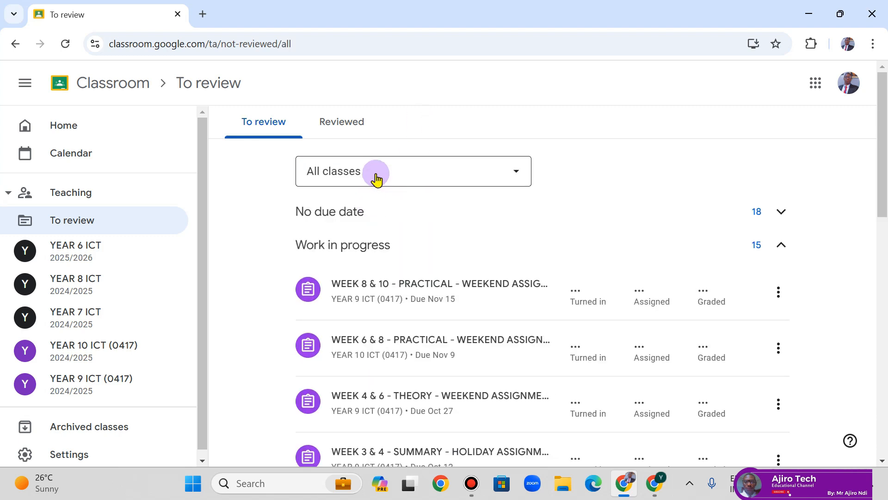
pyautogui.click(373, 173)
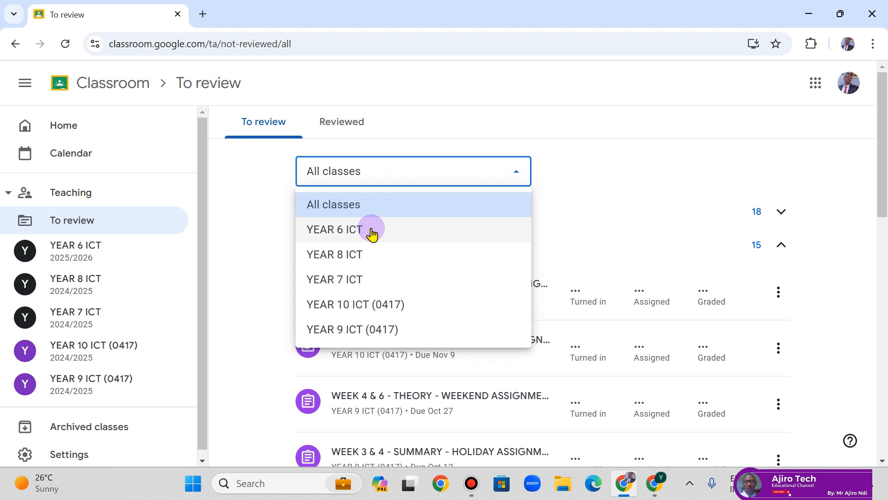
pyautogui.click(840, 220)
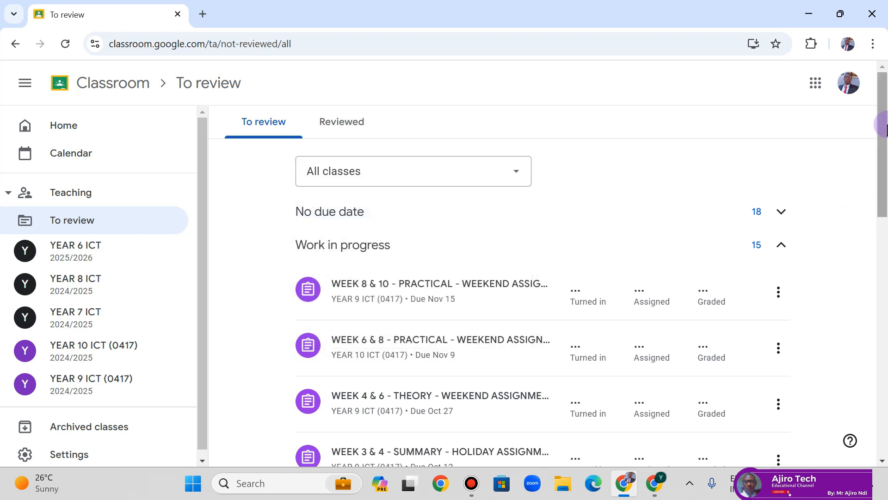
pyautogui.moveTo(884, 125); pyautogui.dragTo(883, 101)
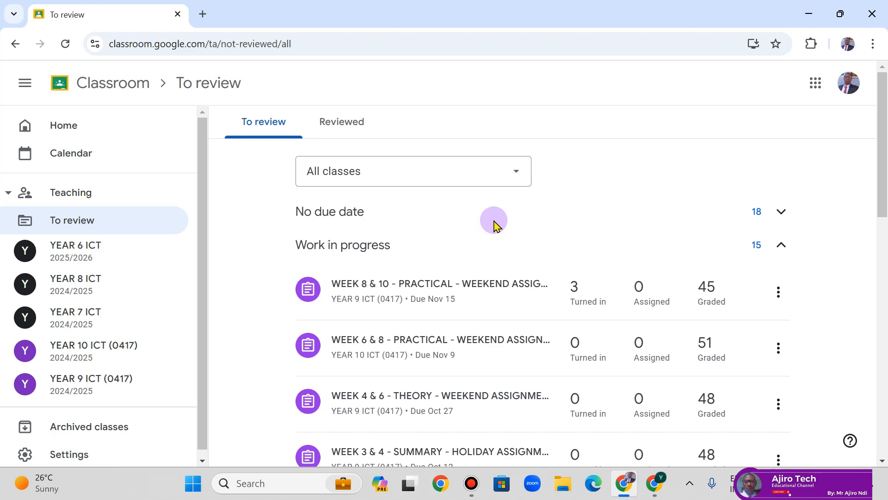
pyautogui.moveTo(883, 169); pyautogui.dragTo(881, 144)
# - Filter to YEAR 6 ICT, switch to the Reviewed tab, and show YEAR 6 ICT's reviewed work
pyautogui.click(438, 177)
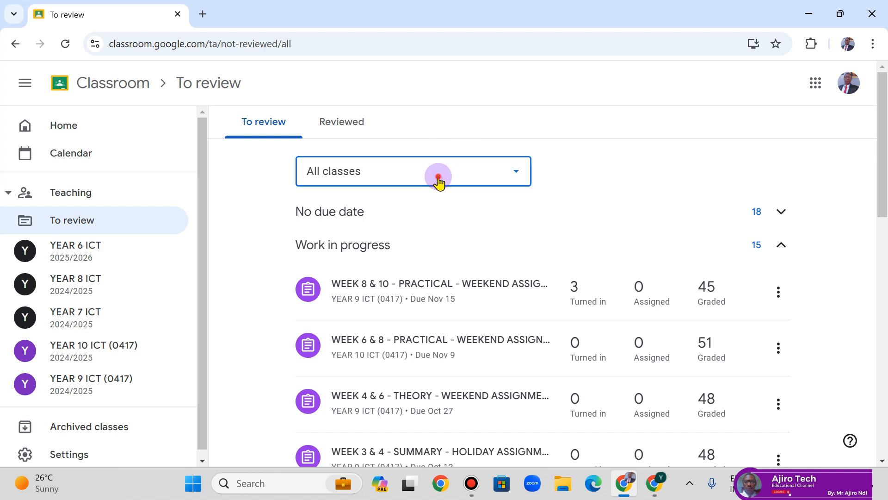
pyautogui.click(341, 229)
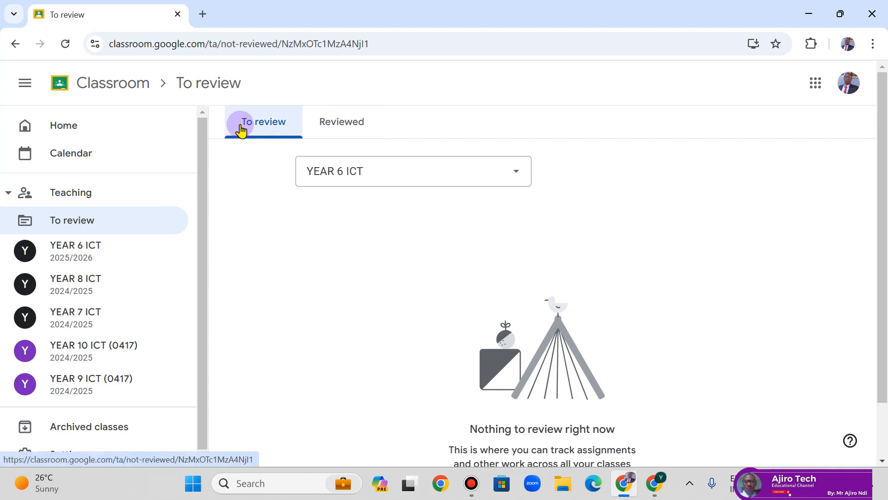
pyautogui.click(379, 126)
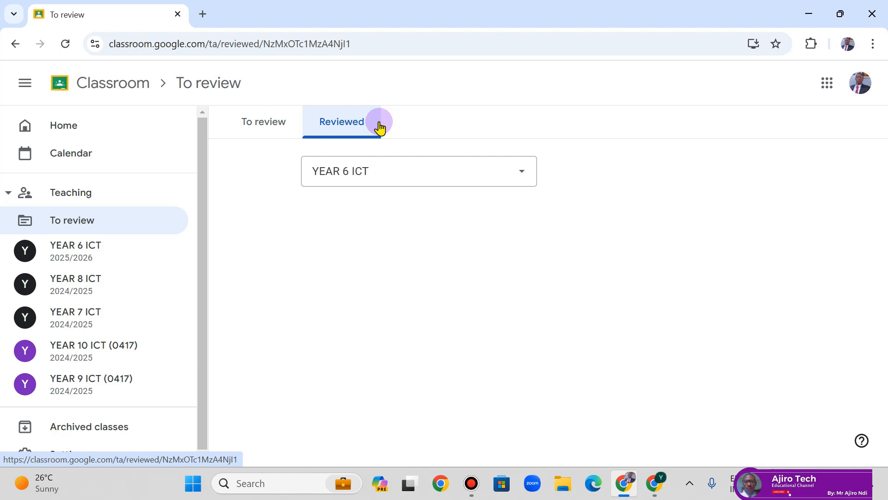
pyautogui.click(355, 170)
pyautogui.click(359, 204)
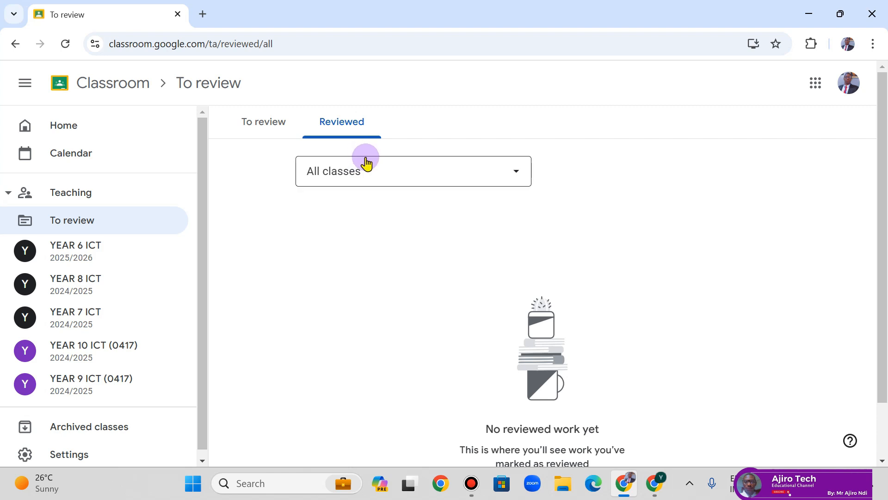
pyautogui.click(354, 181)
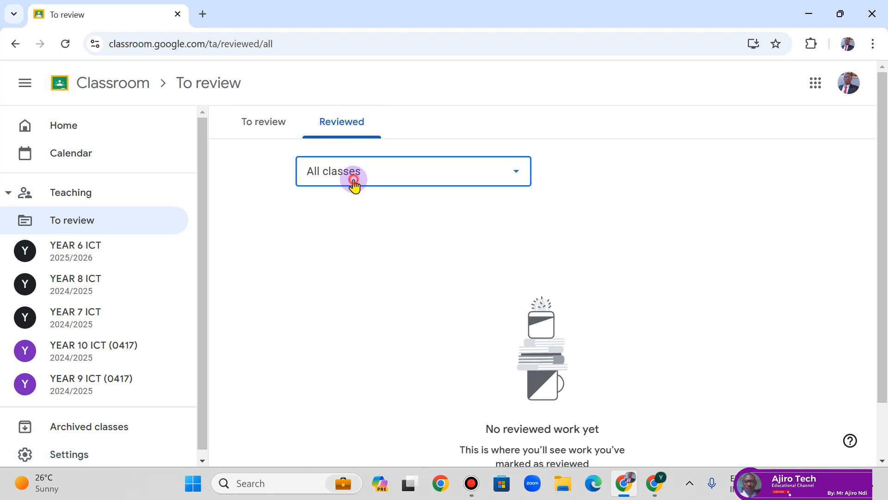
pyautogui.click(353, 228)
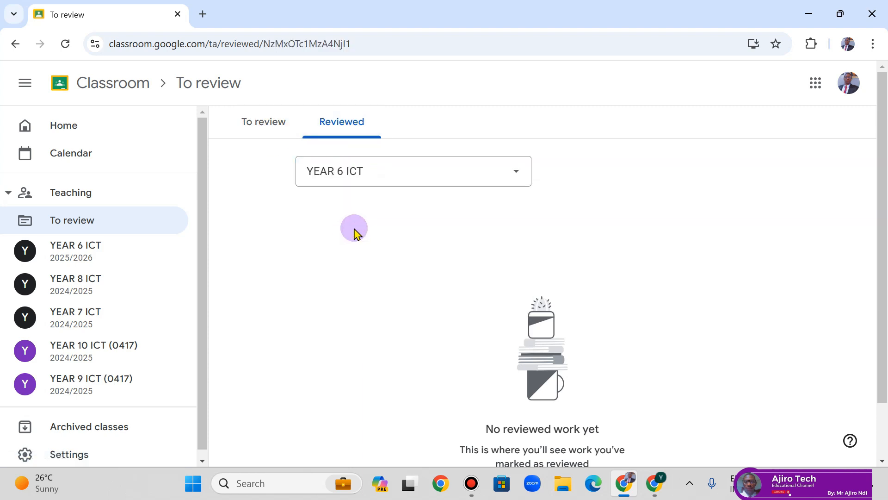
# - Return Home, open the YEAR 6 ICT class, and briefly show then hide its class information
pyautogui.click(124, 88)
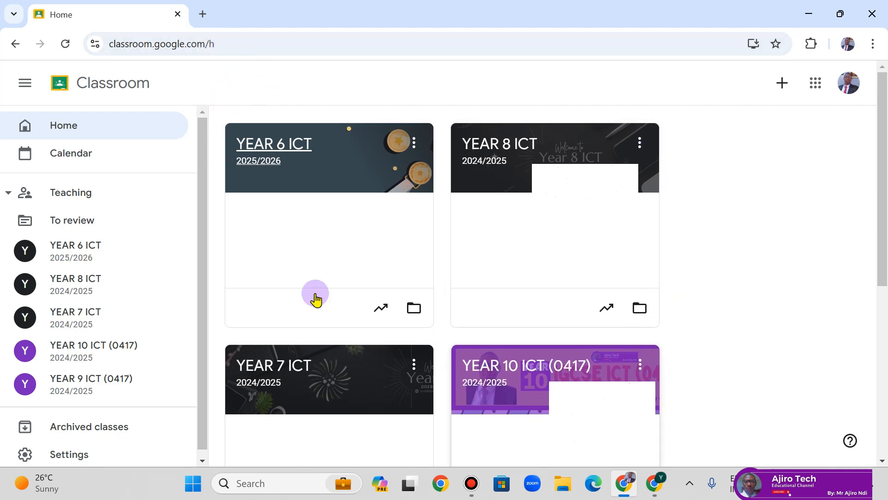
pyautogui.click(301, 151)
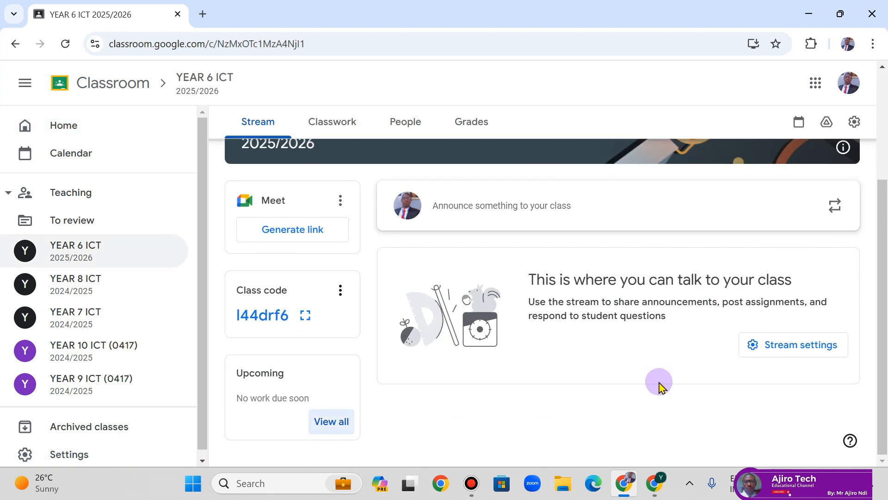
pyautogui.scroll(3, 659, 386)
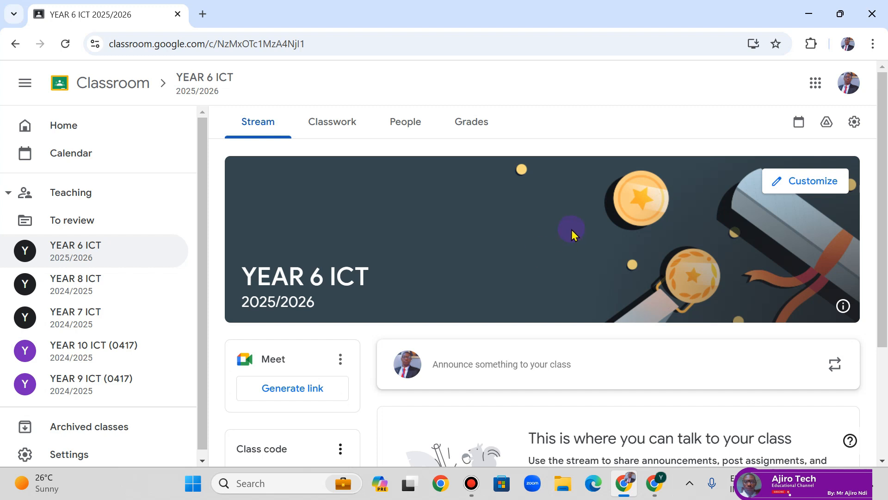
pyautogui.click(843, 308)
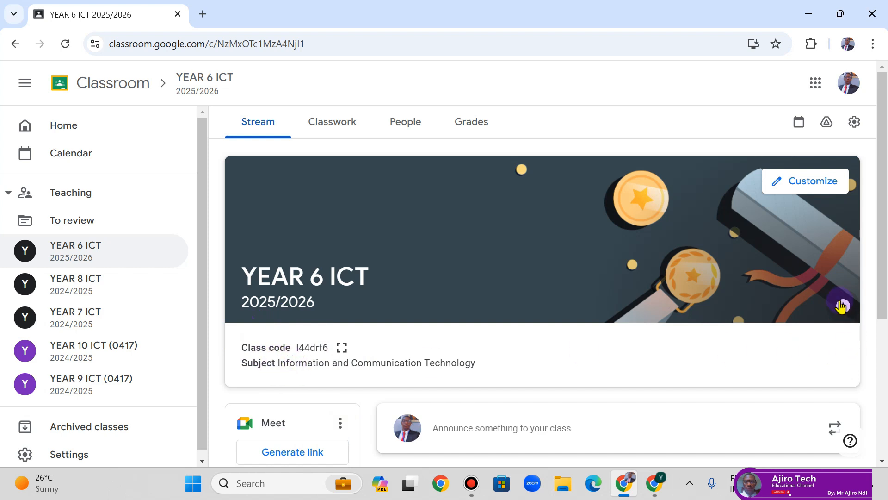
pyautogui.click(842, 305)
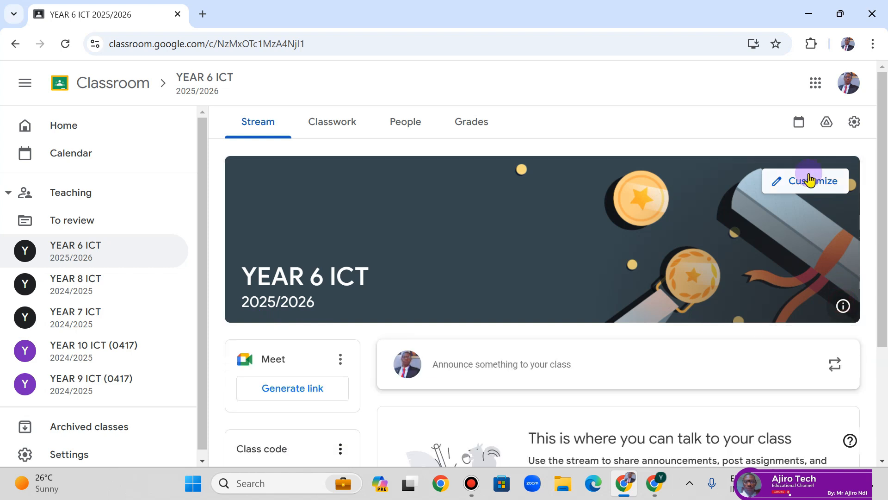
# - Open Customize appearance and browse the theme gallery's Arts, Math & Science and Other categories
pyautogui.click(810, 179)
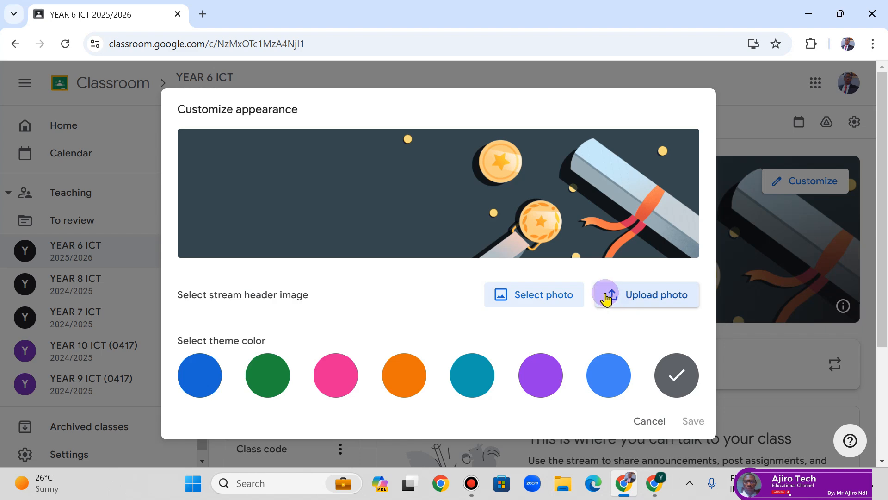
pyautogui.click(563, 303)
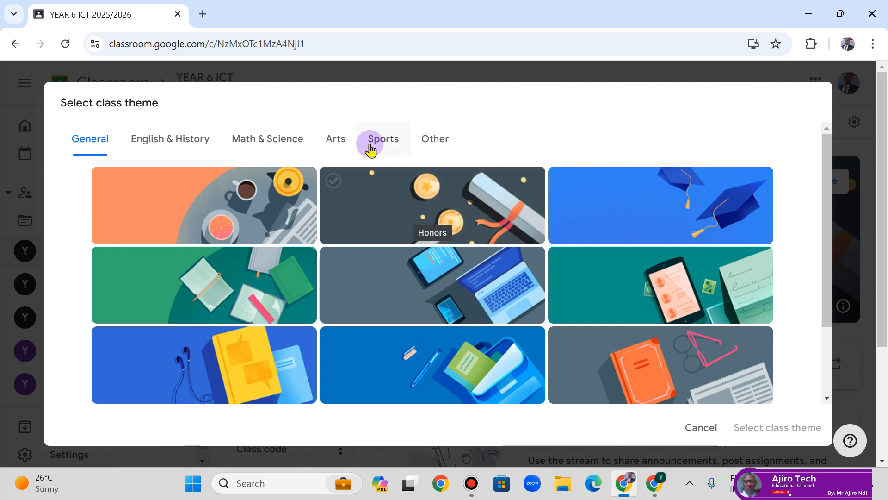
pyautogui.click(340, 147)
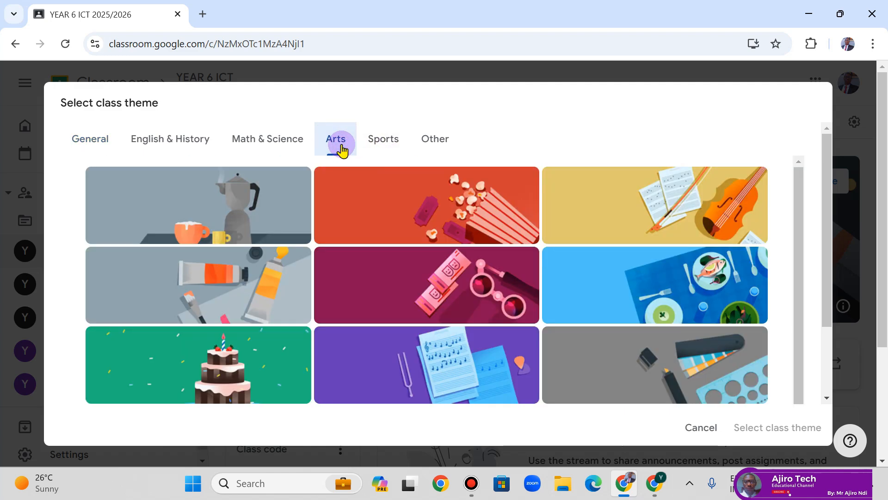
pyautogui.click(247, 143)
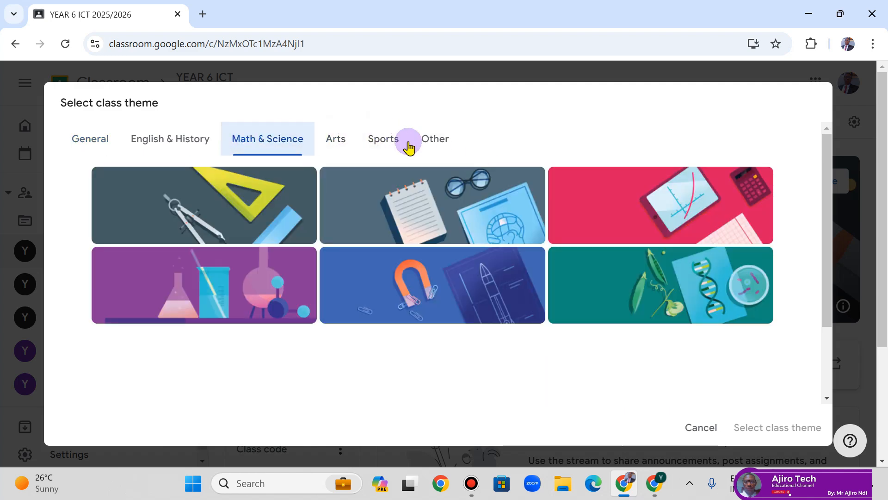
pyautogui.click(439, 143)
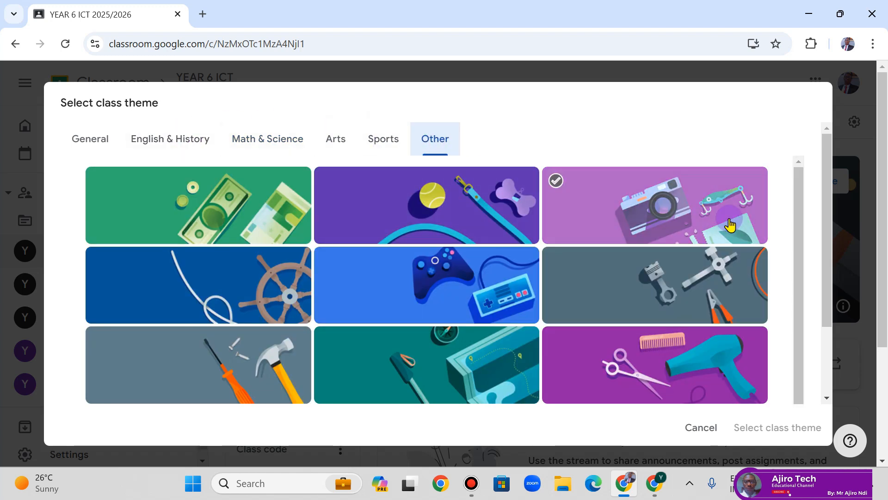
pyautogui.scroll(-4, 730, 226)
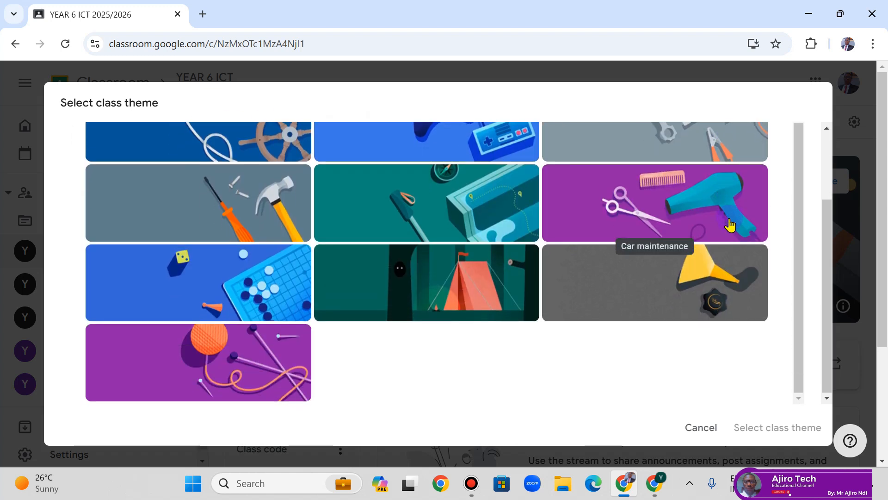
pyautogui.scroll(1, 352, 366)
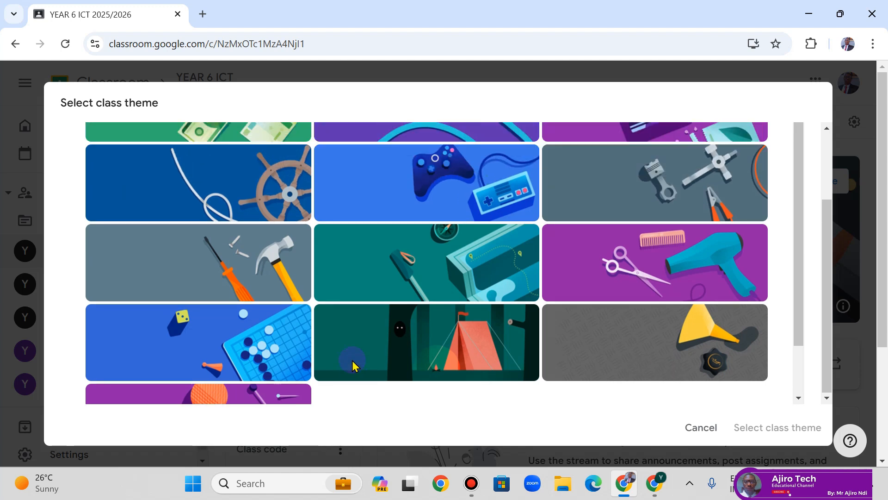
pyautogui.scroll(-1, 353, 365)
pyautogui.scroll(1, 352, 365)
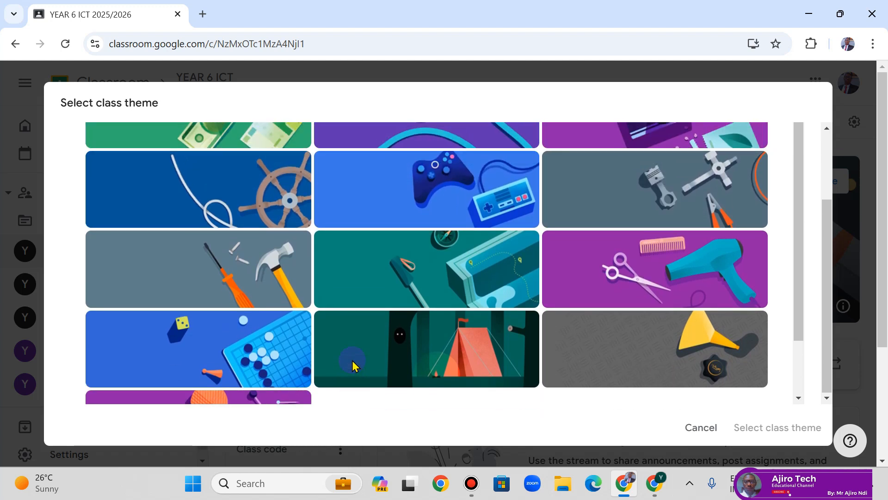
pyautogui.scroll(-1, 352, 365)
pyautogui.scroll(1, 353, 365)
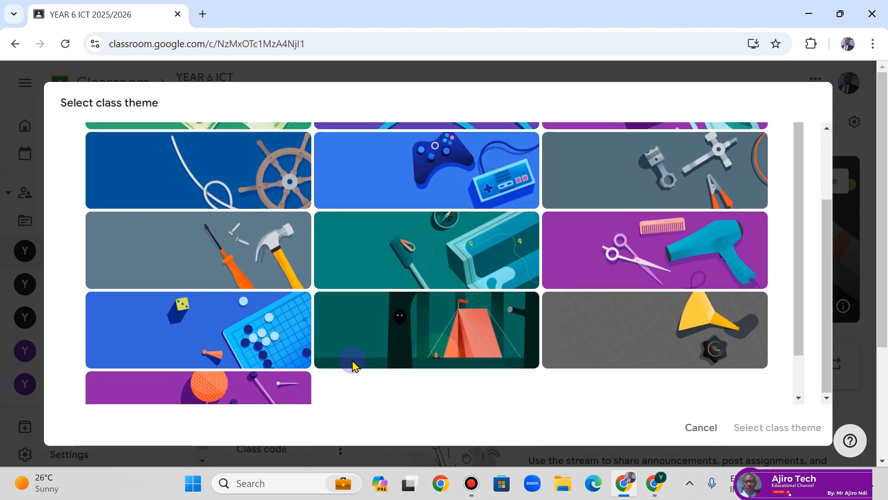
pyautogui.scroll(1, 352, 366)
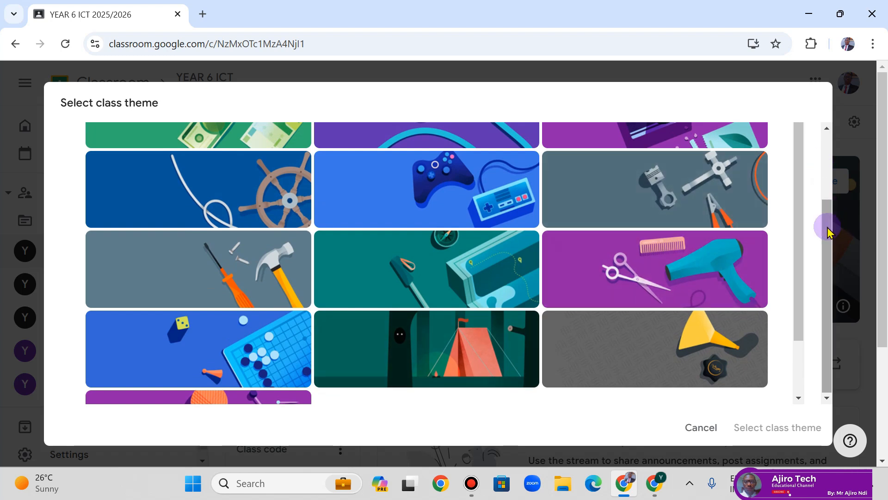
pyautogui.moveTo(828, 230); pyautogui.dragTo(826, 164)
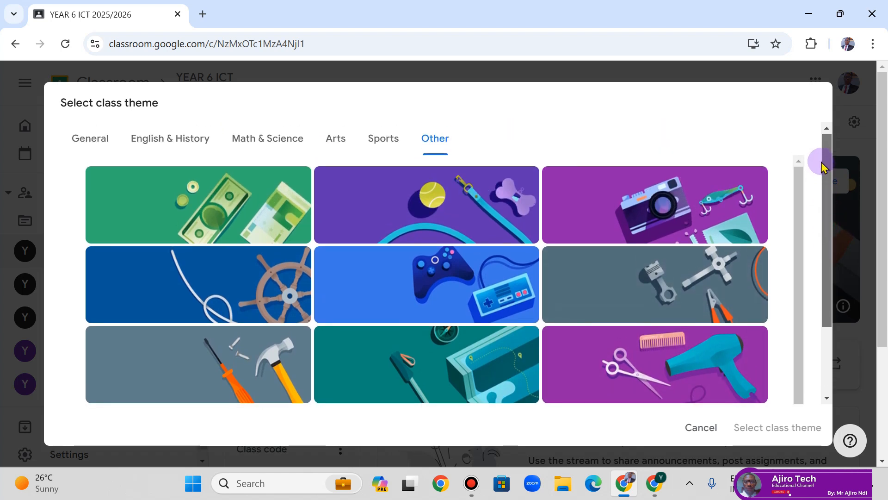
# - Pick the purple Hobby camera image as the class theme and save the appearance
pyautogui.click(653, 216)
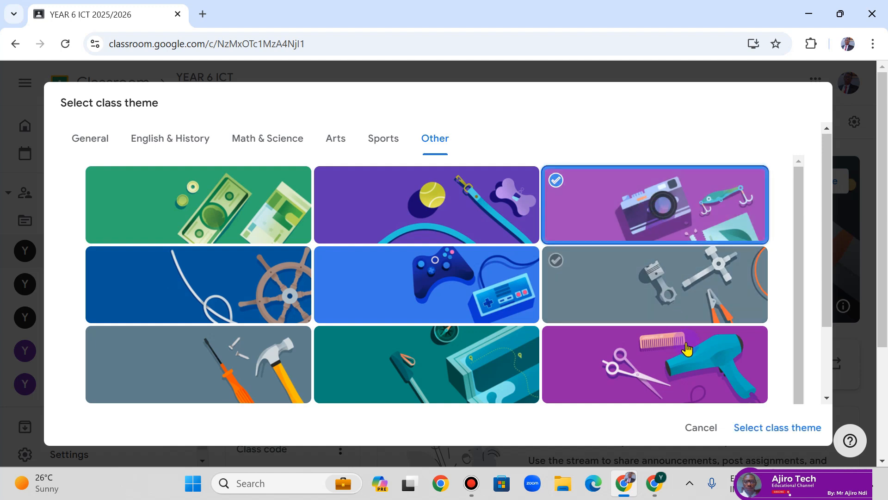
pyautogui.click(790, 427)
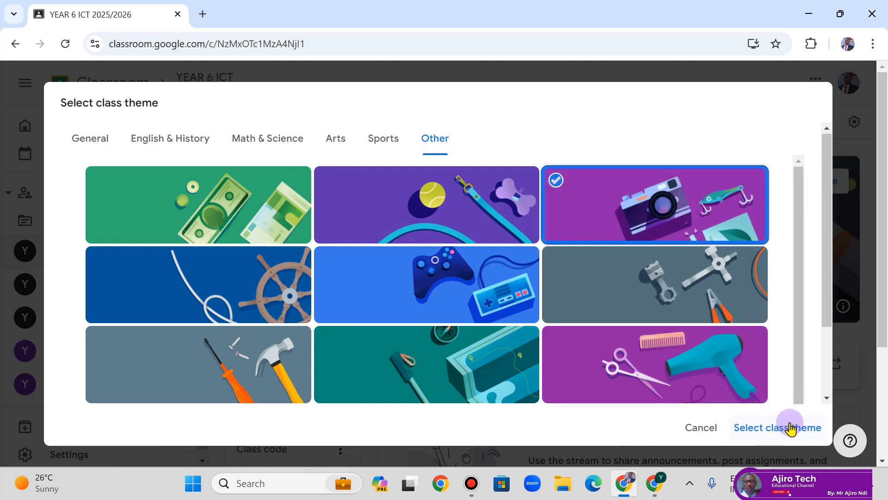
pyautogui.click(790, 426)
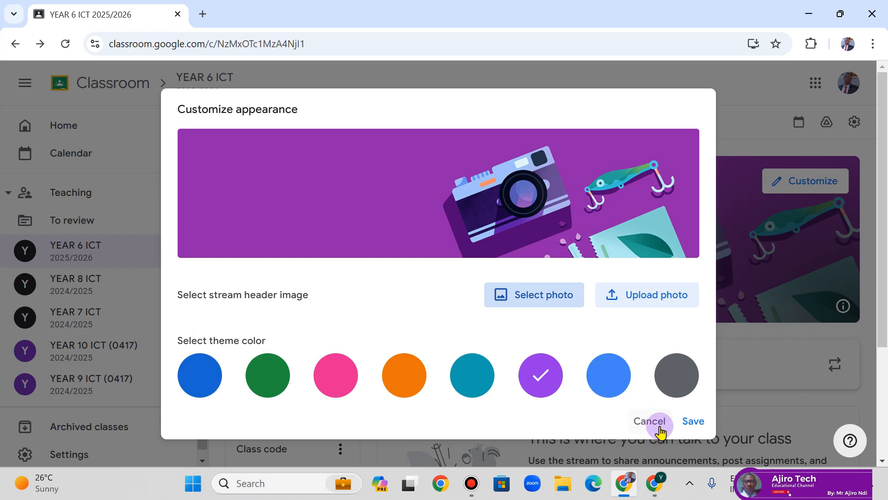
pyautogui.click(688, 422)
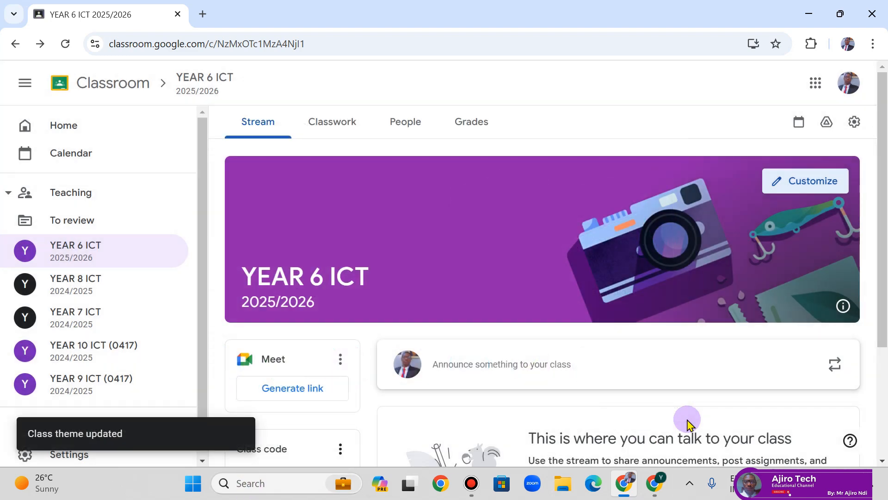
# - Generate the class Meet link, leaving Visible to students on, and save it
pyautogui.scroll(-3, 688, 417)
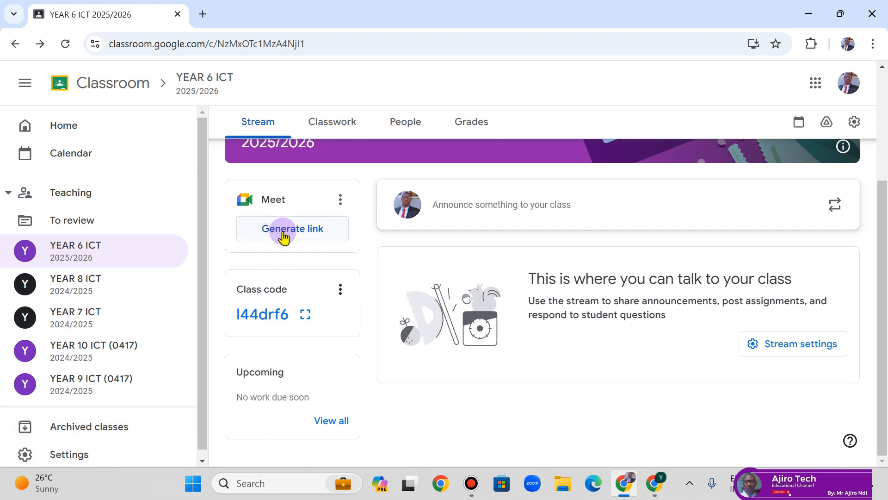
pyautogui.click(284, 231)
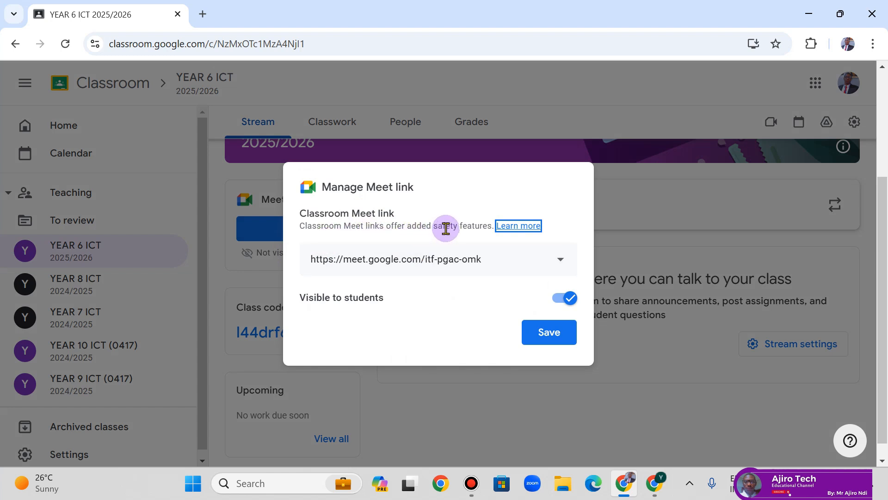
pyautogui.click(569, 302)
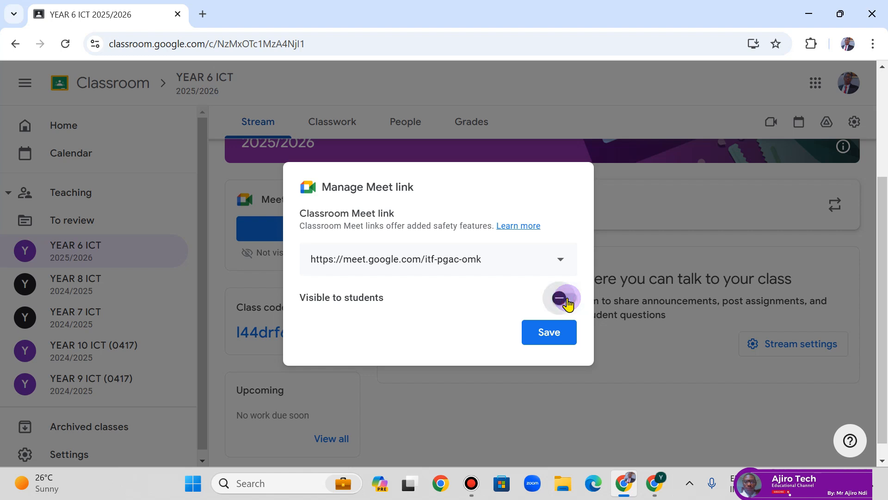
pyautogui.click(569, 302)
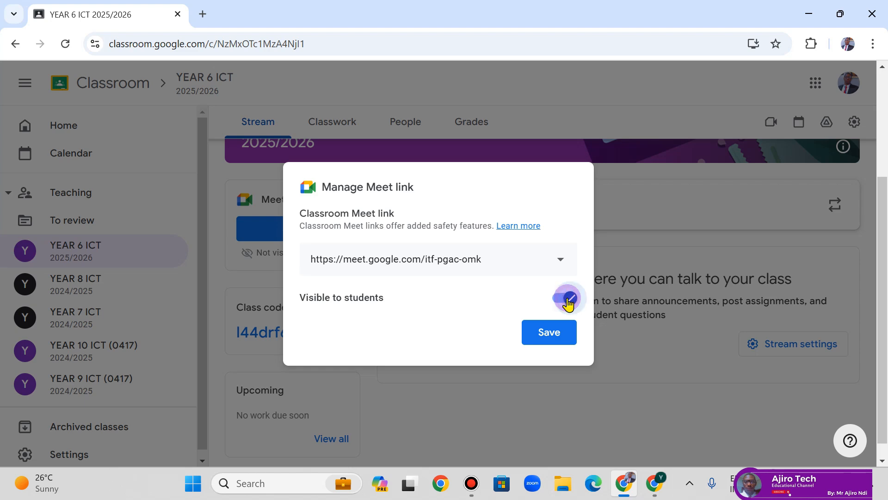
pyautogui.click(542, 334)
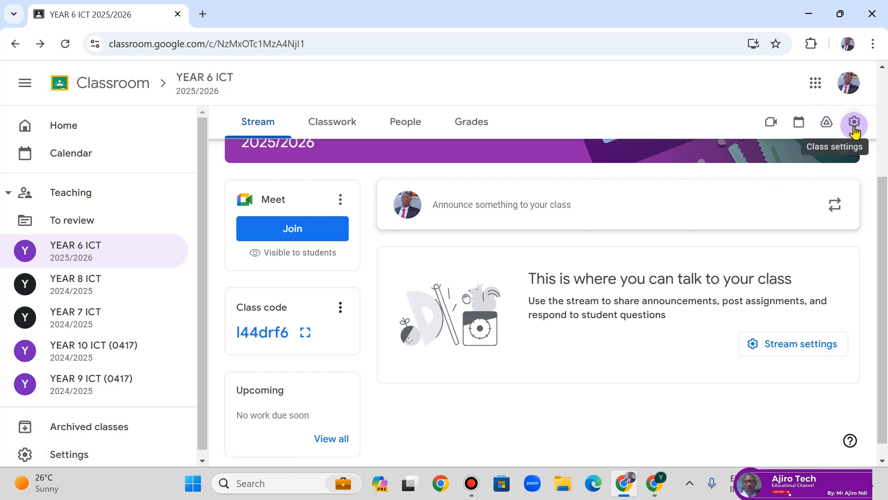
# - Open Class settings and review Class Details, the description field and Stream and classwork options
pyautogui.click(790, 348)
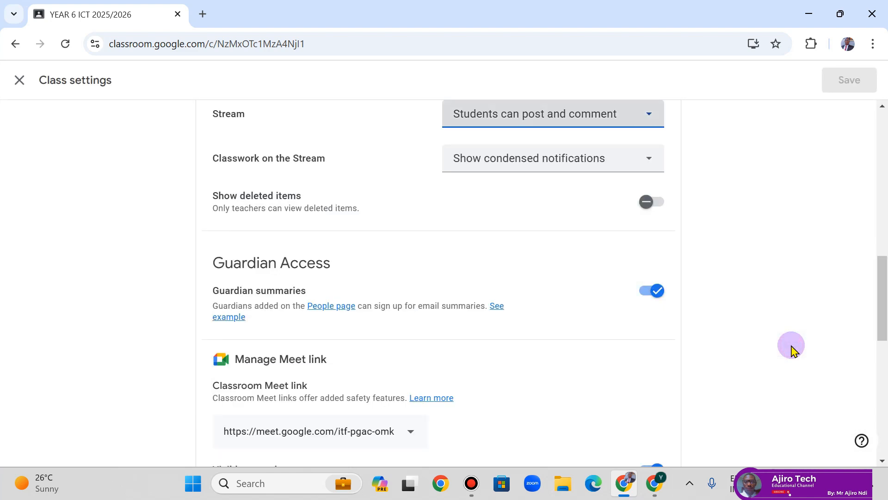
pyautogui.moveTo(882, 287); pyautogui.dragTo(884, 143)
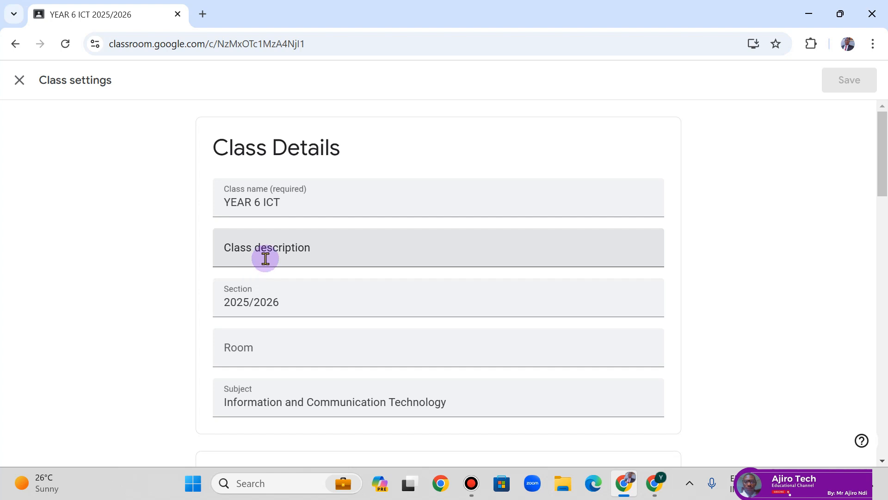
pyautogui.click(264, 255)
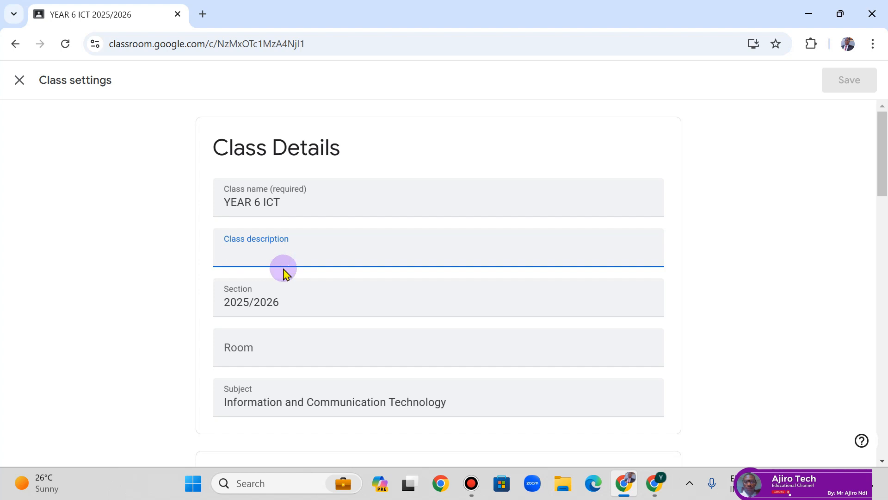
pyautogui.moveTo(882, 149); pyautogui.dragTo(884, 266)
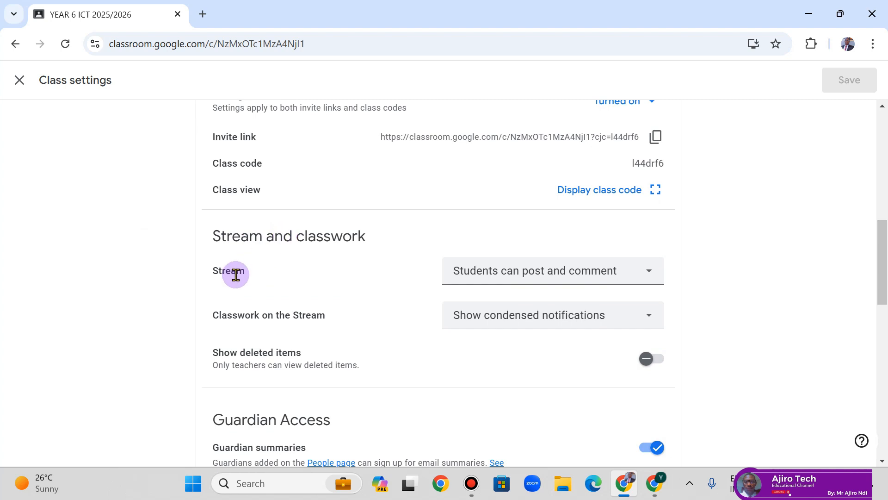
# - Set the stream to 'Students can only comment' and leave classwork notifications condensed
pyautogui.click(562, 287)
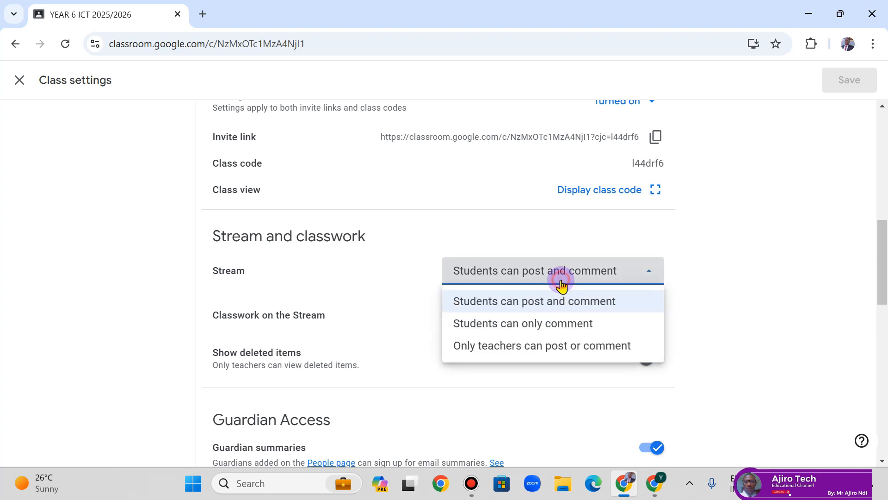
pyautogui.click(567, 334)
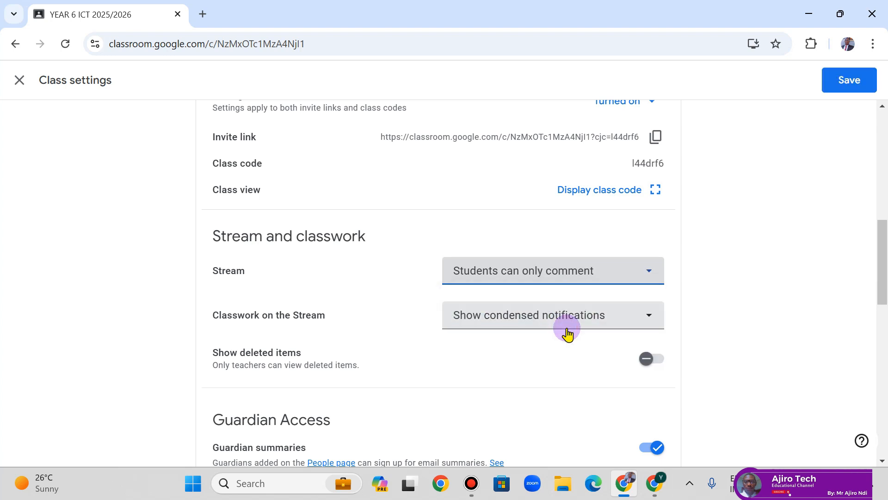
pyautogui.click(590, 277)
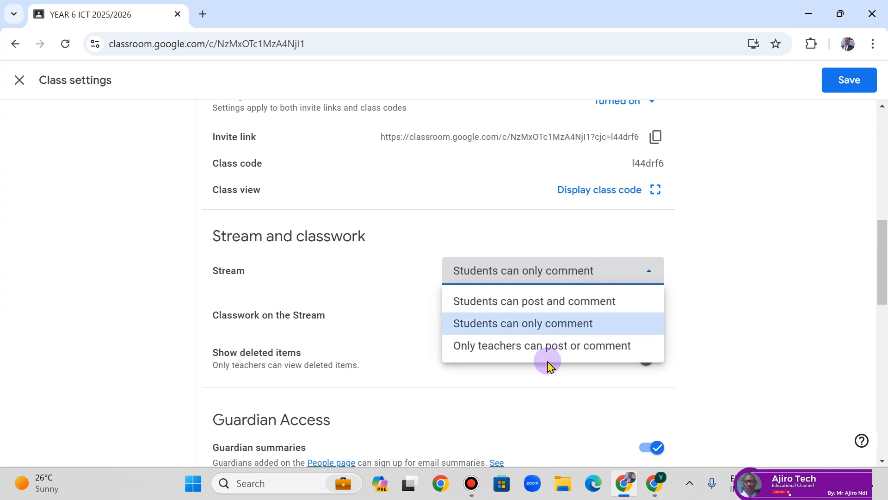
pyautogui.click(578, 277)
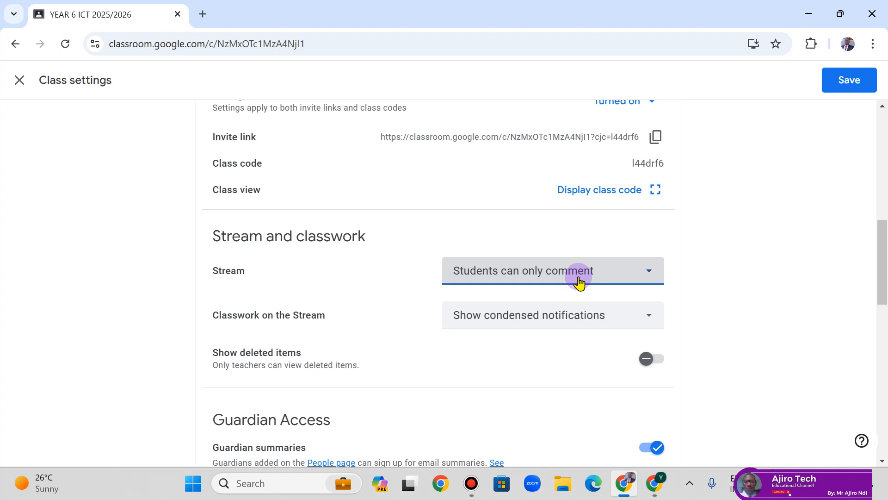
pyautogui.click(563, 327)
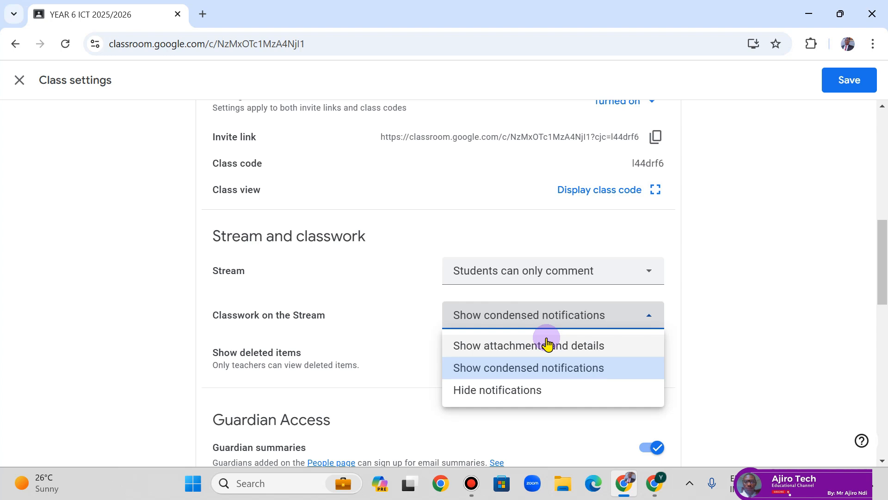
pyautogui.click(713, 308)
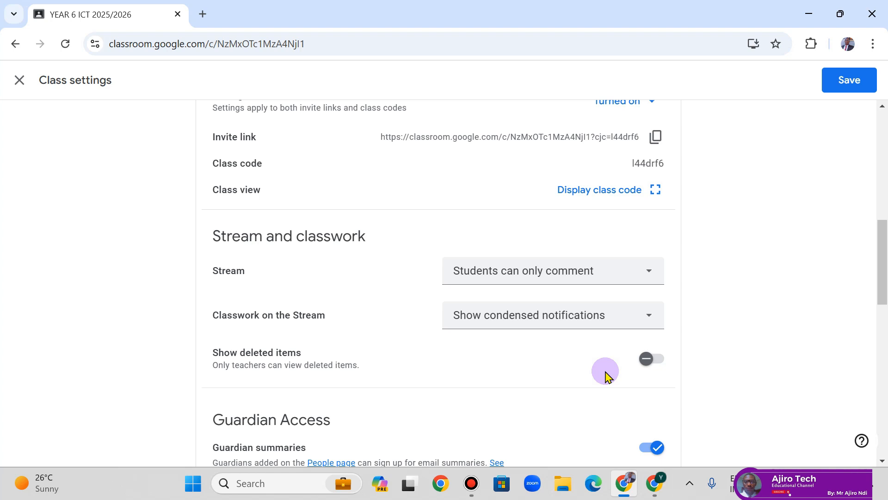
pyautogui.moveTo(880, 235); pyautogui.dragTo(884, 288)
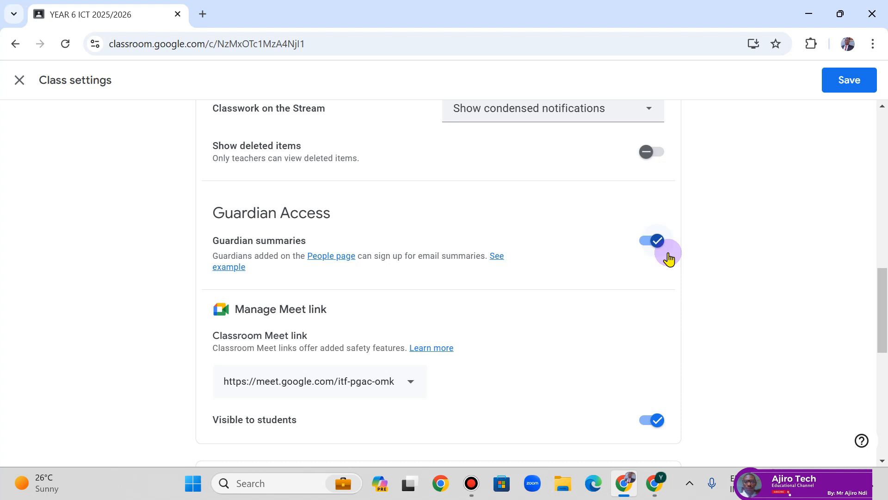
pyautogui.scroll(-3, 724, 376)
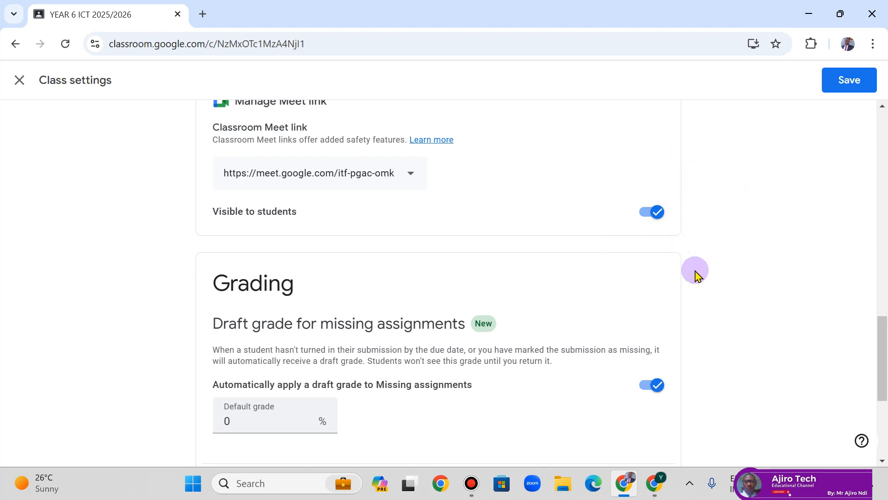
# - Scroll to Grade calculation and open the Overall grade calculation dropdown
pyautogui.scroll(-2, 698, 304)
pyautogui.scroll(-1, 698, 305)
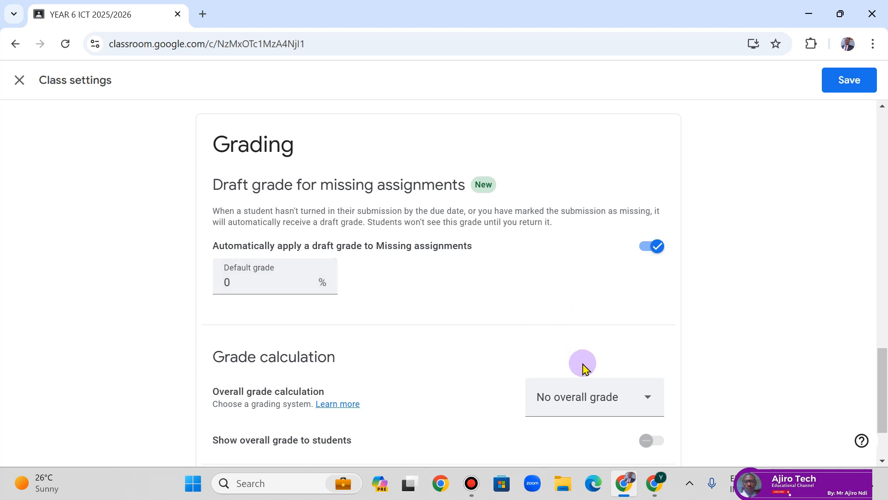
pyautogui.scroll(-2, 583, 368)
pyautogui.scroll(-1, 307, 333)
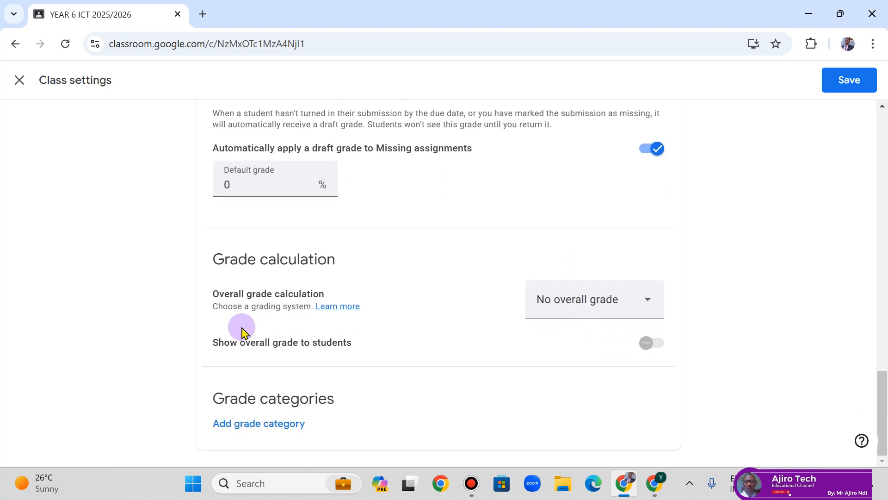
pyautogui.click(613, 303)
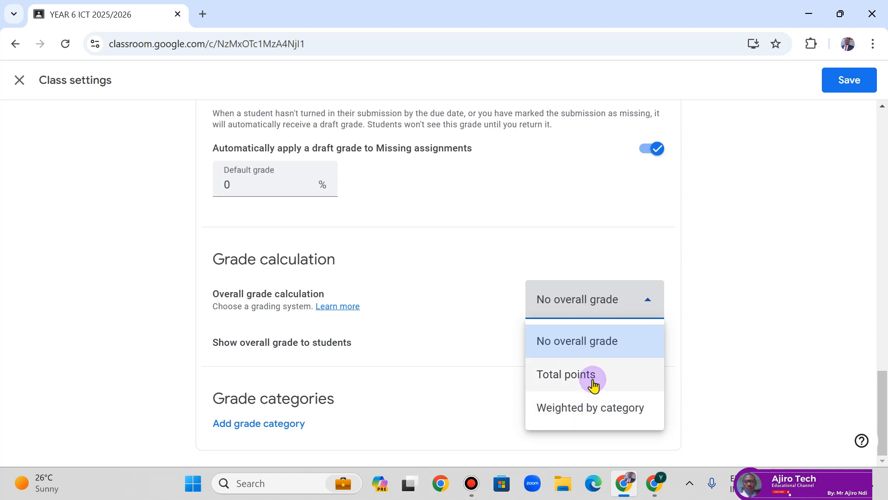
# - Choose Weighted by category and switch on 'Show overall grade to students'
pyautogui.click(597, 421)
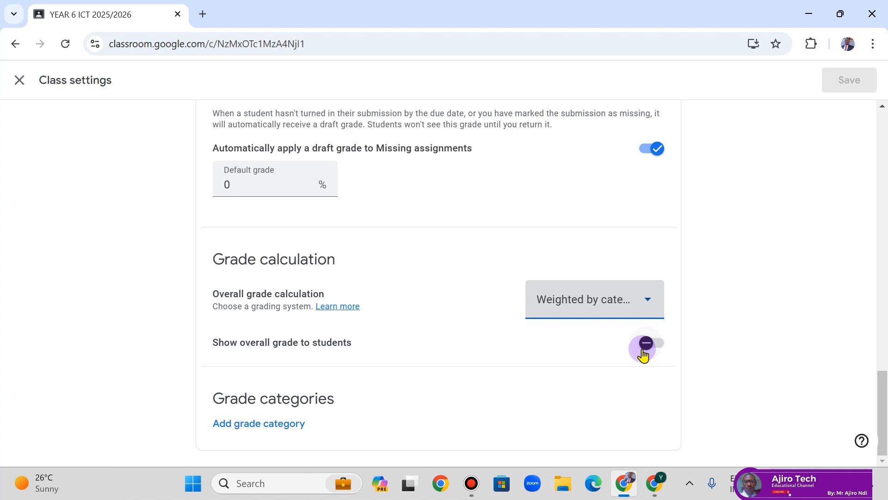
pyautogui.click(643, 355)
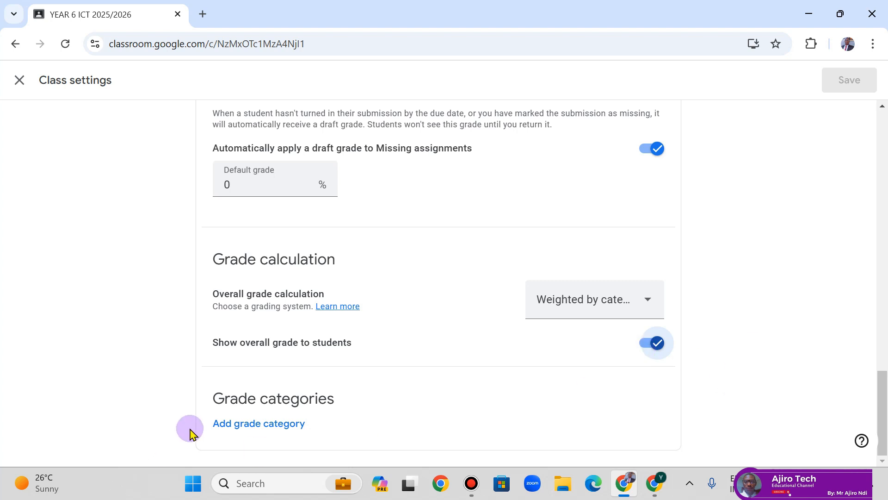
# - Add grade category A weighted at 90%
pyautogui.click(237, 425)
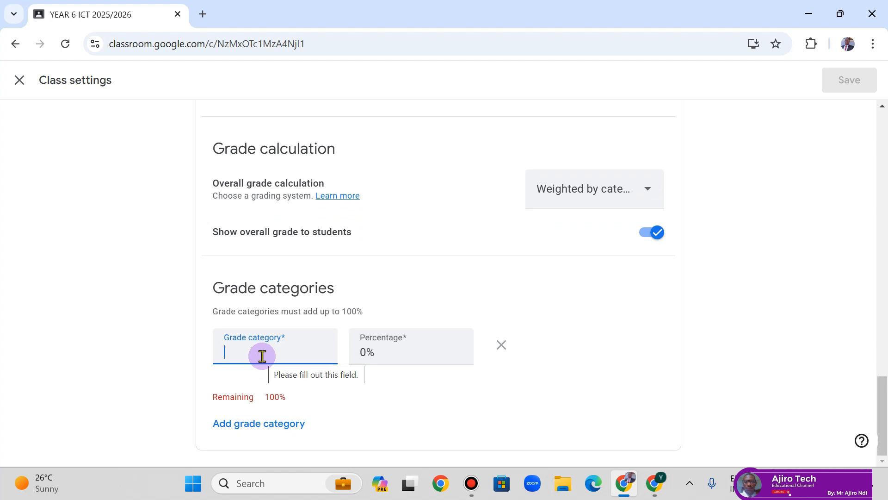
pyautogui.write('A')
pyautogui.click(366, 351)
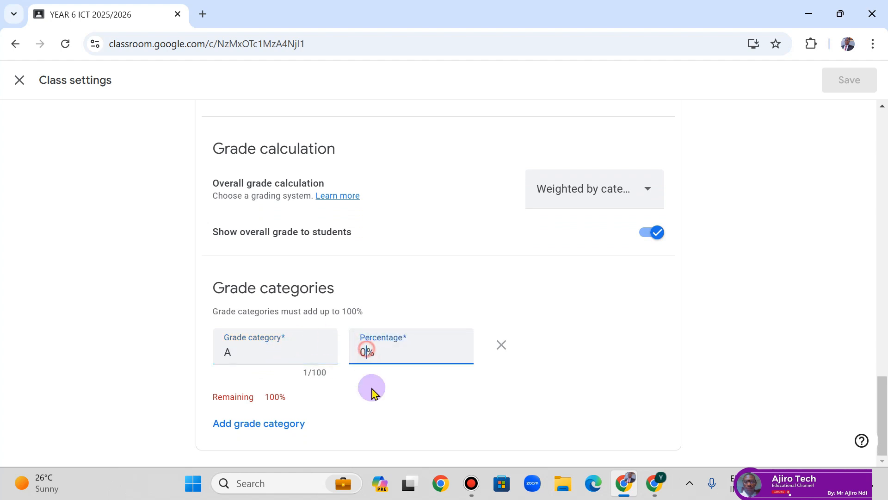
pyautogui.press('BackSpace')
pyautogui.write('90')
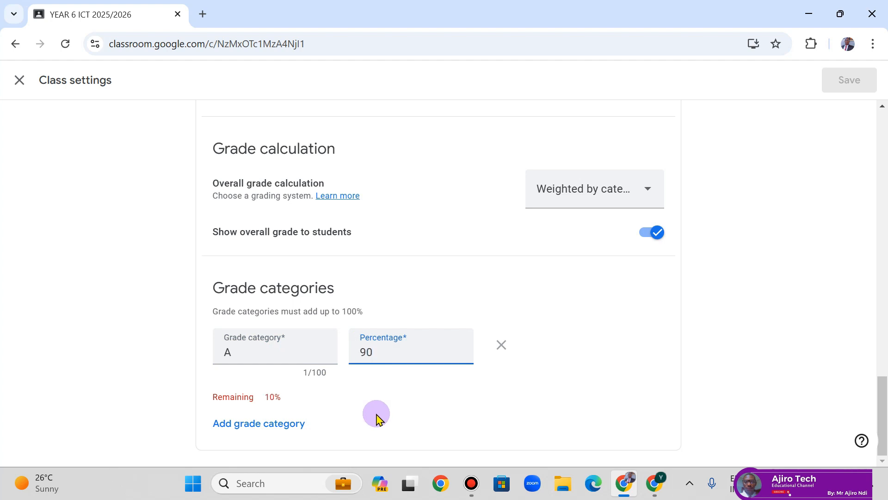
# - Add grade category B weighted at 80%
pyautogui.click(236, 425)
pyautogui.click(265, 405)
pyautogui.write('B')
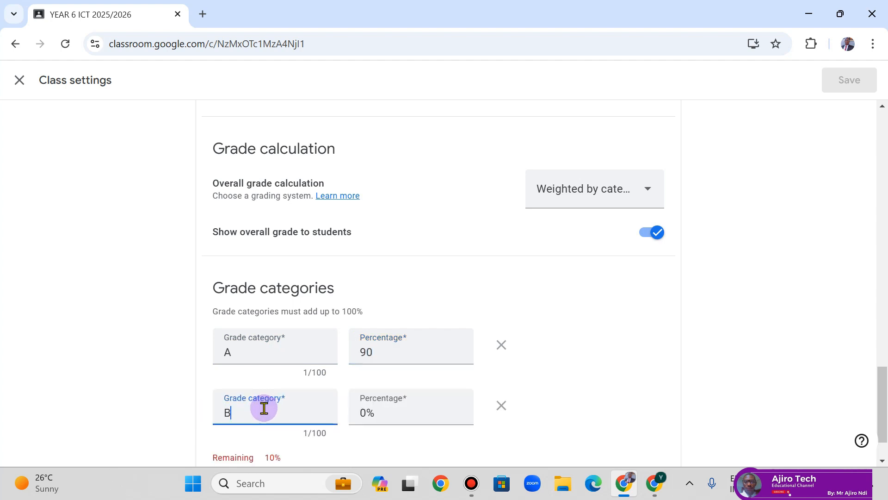
pyautogui.click(365, 412)
pyautogui.press('BackSpace')
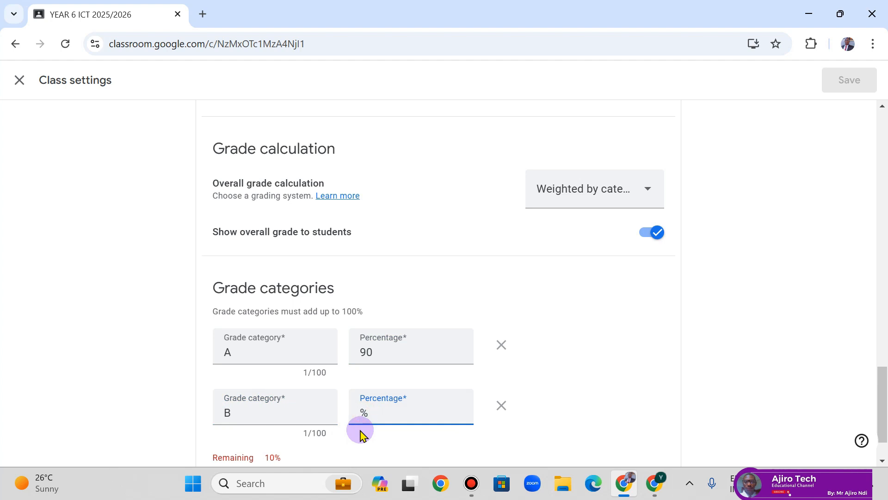
pyautogui.write('85')
pyautogui.press('BackSpace')
pyautogui.write('0')
# - Add grade category C weighted at 70%
pyautogui.scroll(-2, 562, 335)
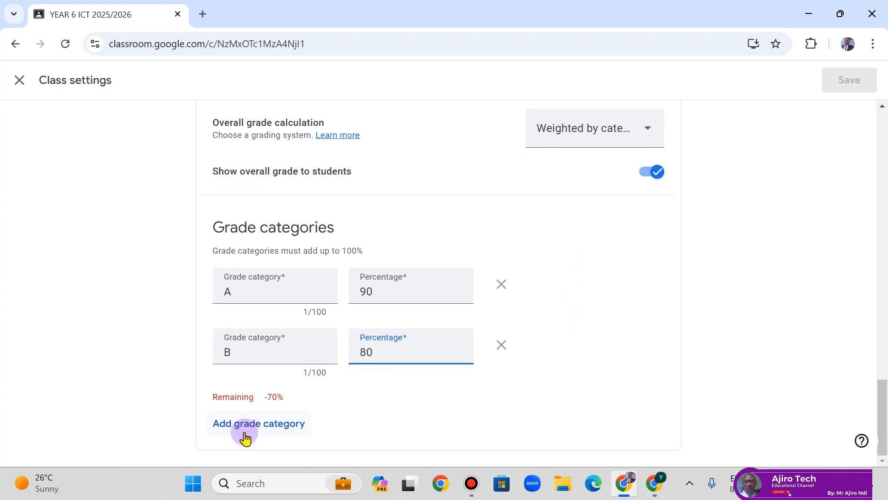
pyautogui.click(245, 435)
pyautogui.write('C')
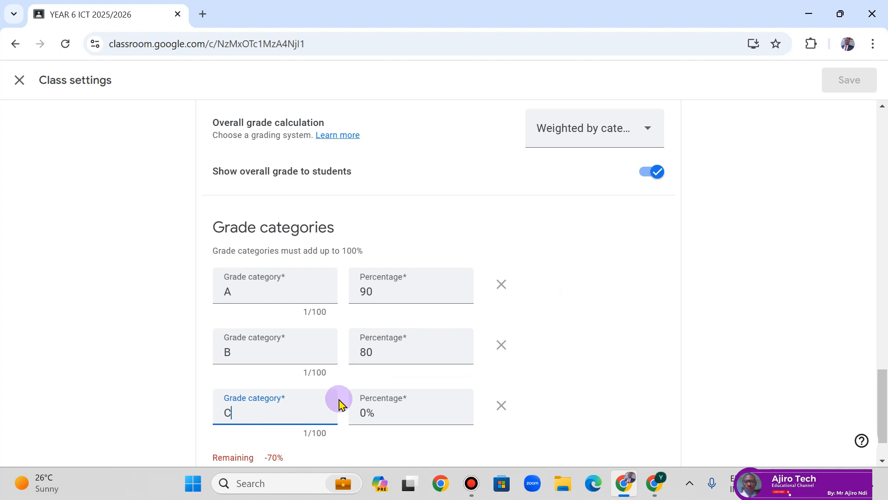
pyautogui.click(369, 412)
pyautogui.write('7')
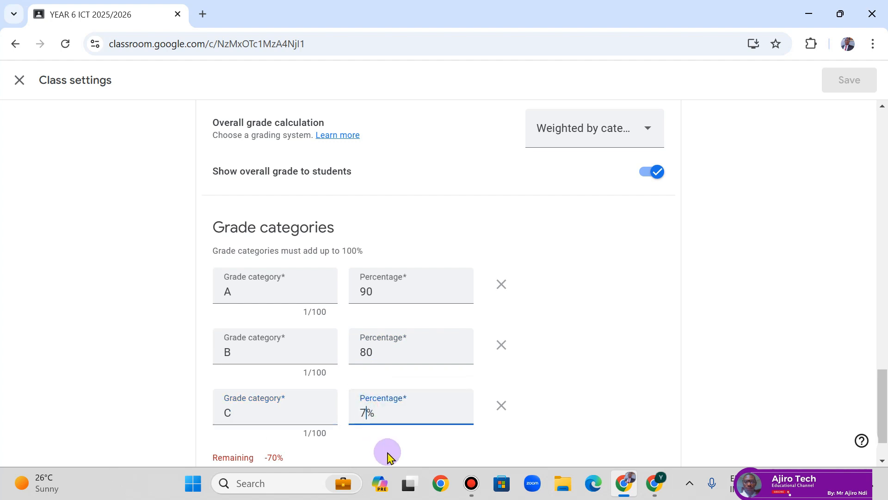
pyautogui.write('0')
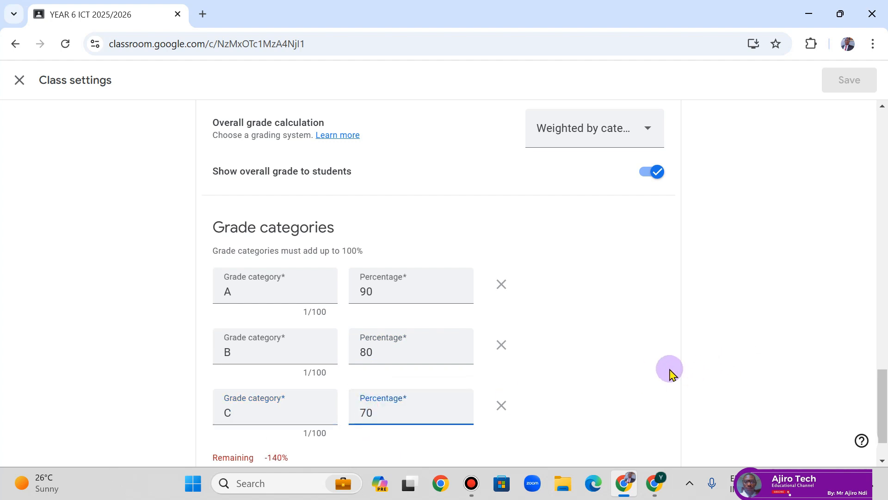
pyautogui.scroll(-1, 669, 372)
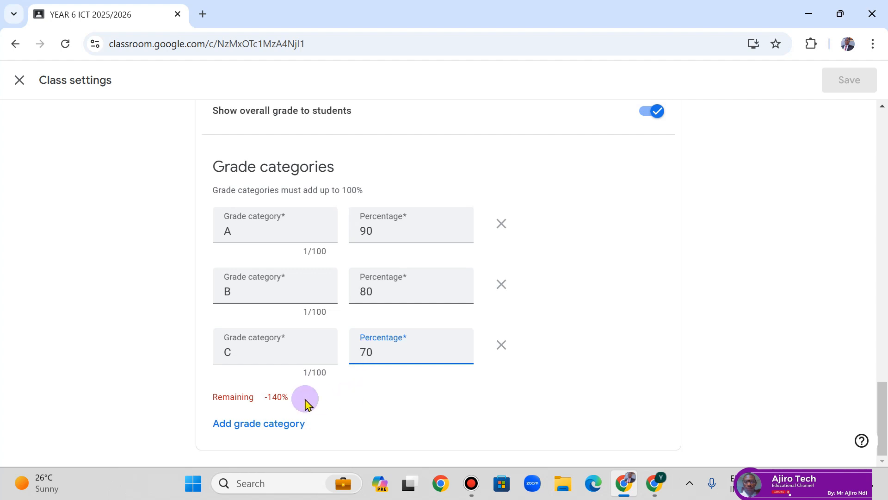
# - Change the category weights to A 50%, B 30% and C 20%, leaving 0% remaining
pyautogui.doubleClick(378, 231)
pyautogui.write('5')
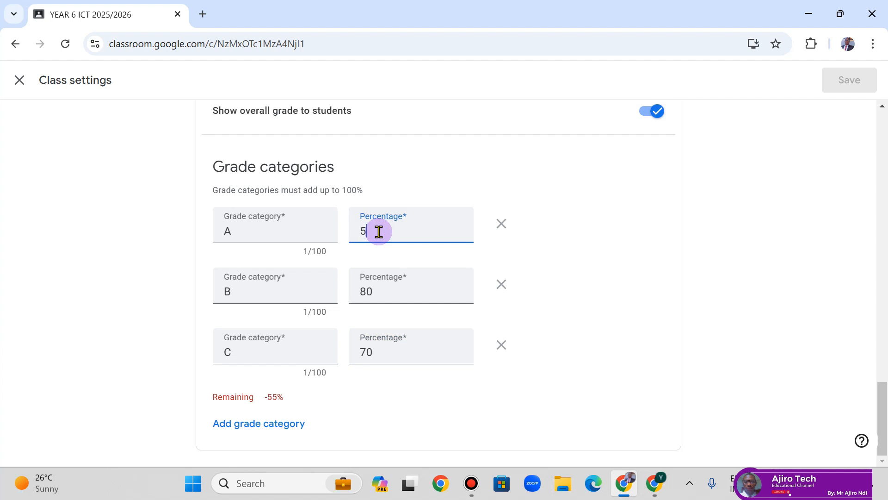
pyautogui.write('0')
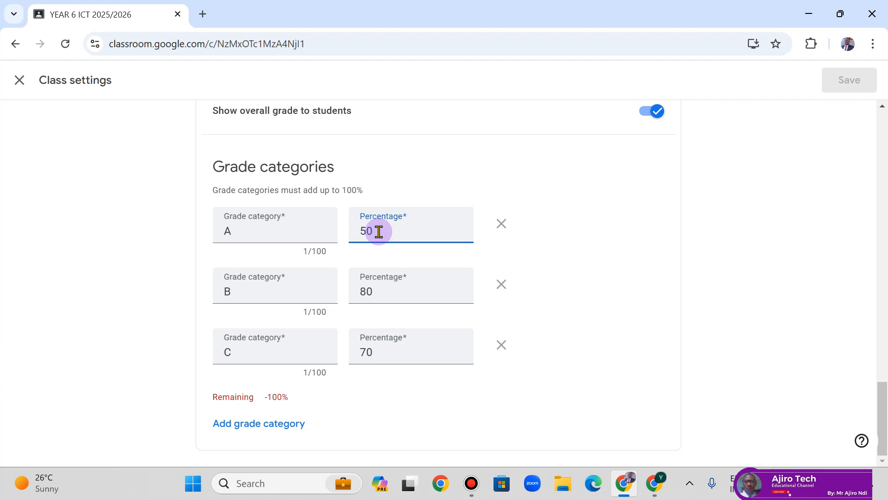
pyautogui.click(371, 292)
pyautogui.press('BackSpace')
pyautogui.press('BackSpace')
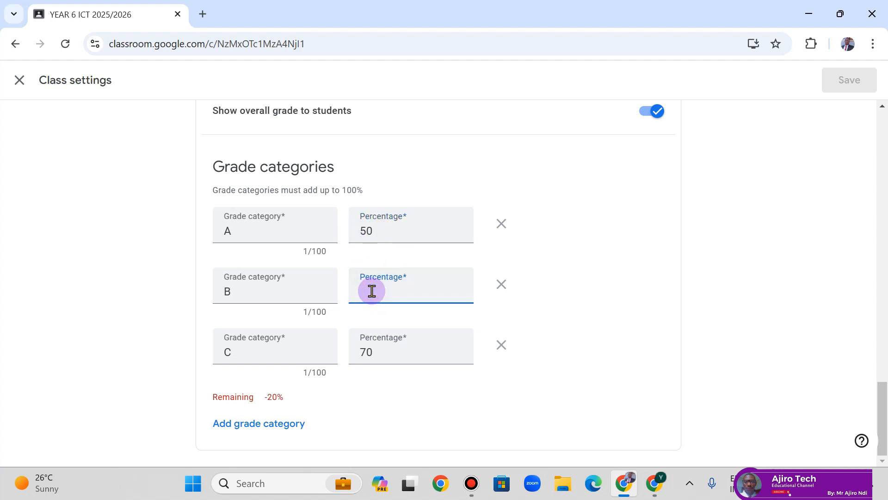
pyautogui.write('30')
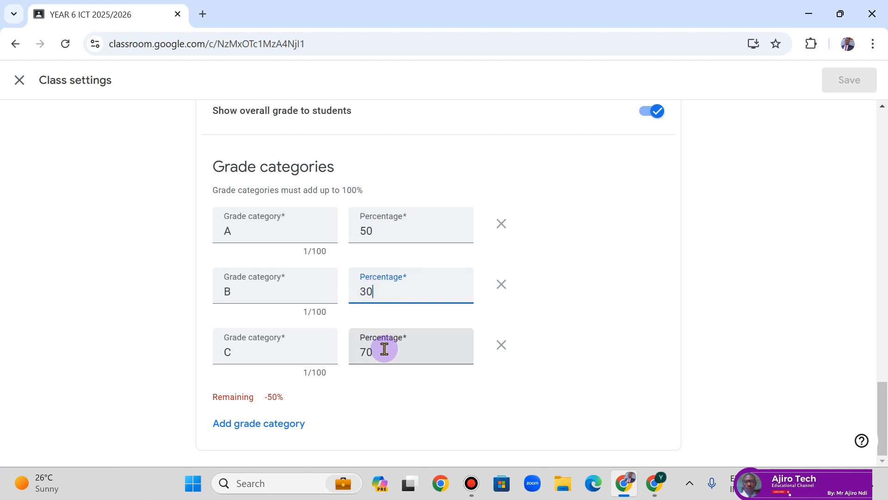
pyautogui.click(384, 348)
pyautogui.press('BackSpace')
pyautogui.press('BackSpace')
pyautogui.write('20')
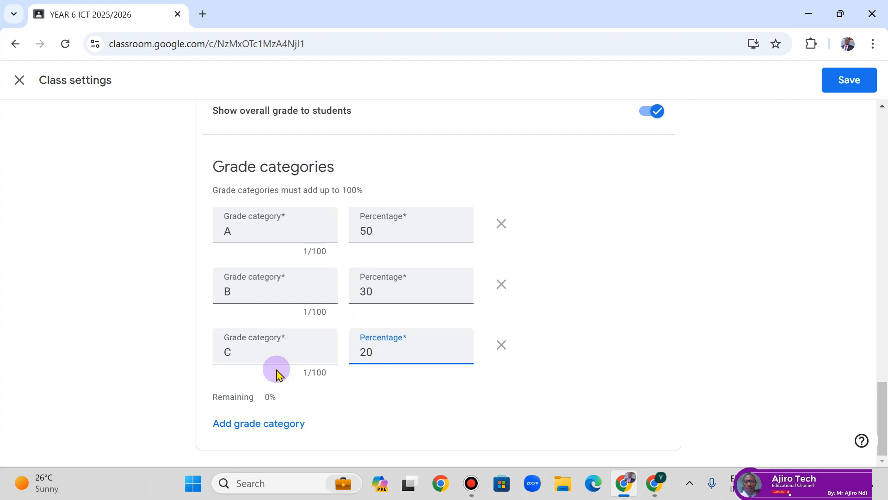
# - Delete grade categories A, B and C
pyautogui.click(508, 226)
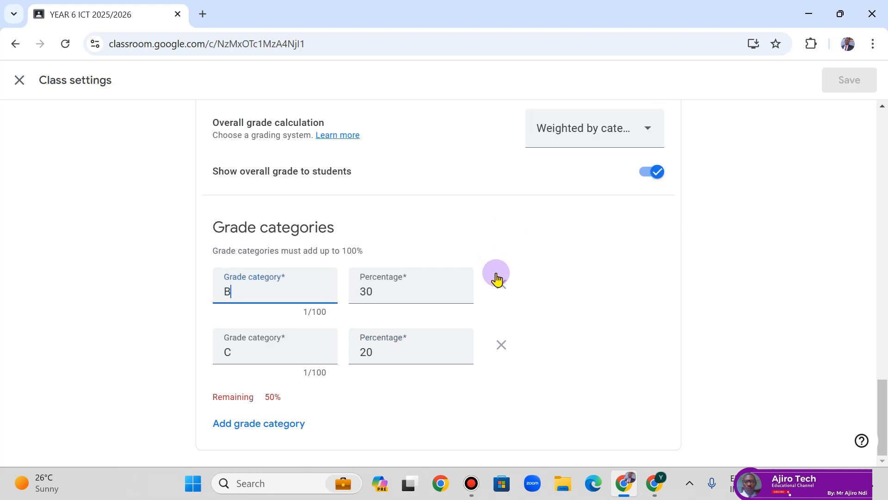
pyautogui.click(499, 281)
pyautogui.click(502, 345)
# - Close Class settings, triggering the 'Discard changes?' prompt
pyautogui.scroll(12, 763, 363)
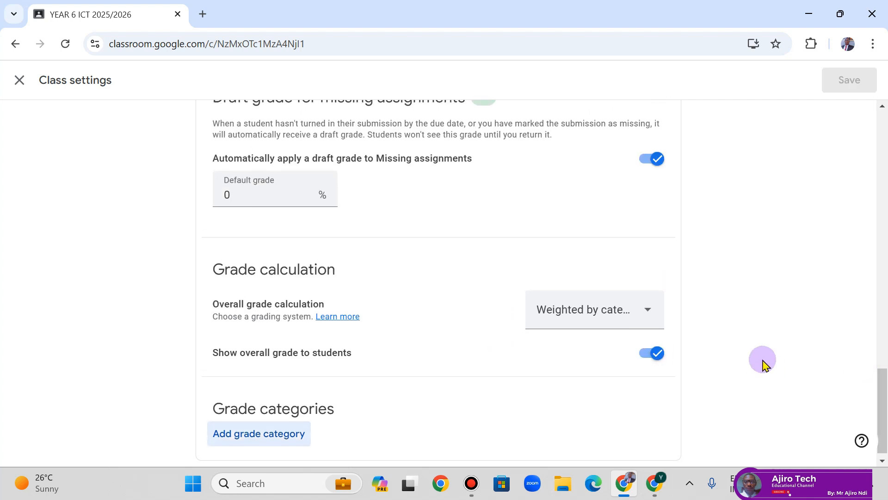
pyautogui.scroll(10, 777, 362)
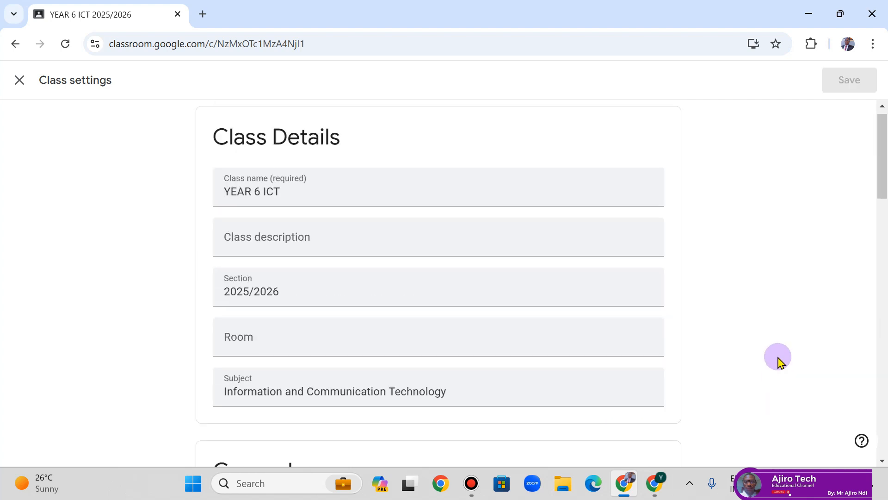
pyautogui.scroll(-18, 777, 361)
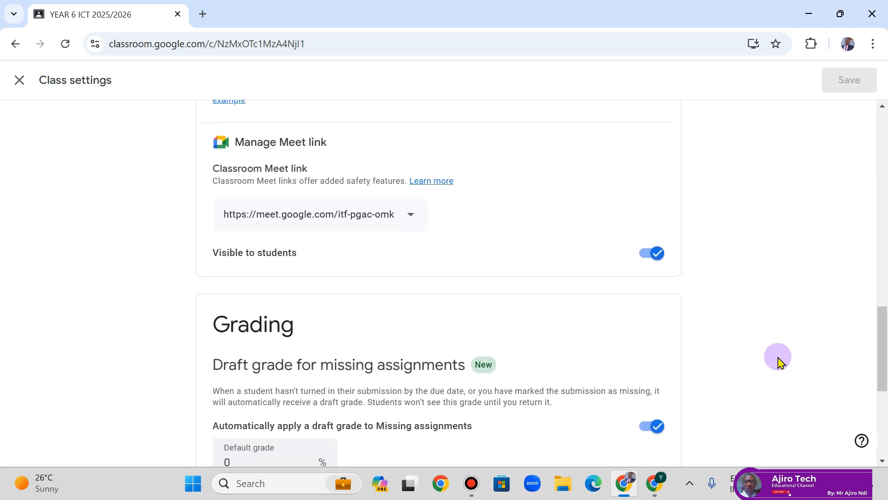
pyautogui.scroll(-1, 778, 361)
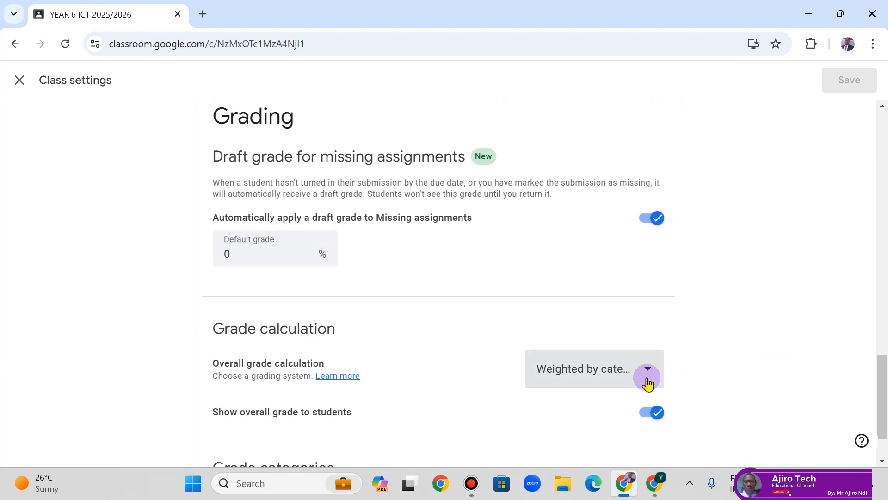
pyautogui.scroll(18, 758, 311)
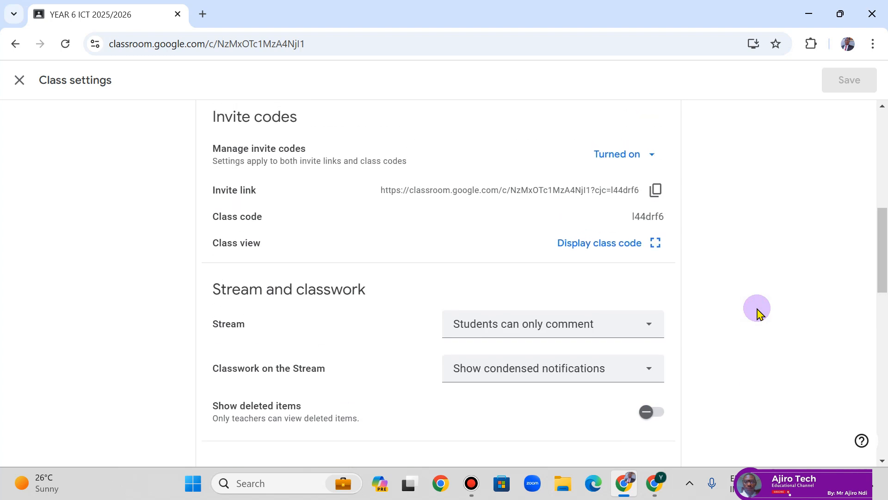
pyautogui.scroll(-7, 757, 311)
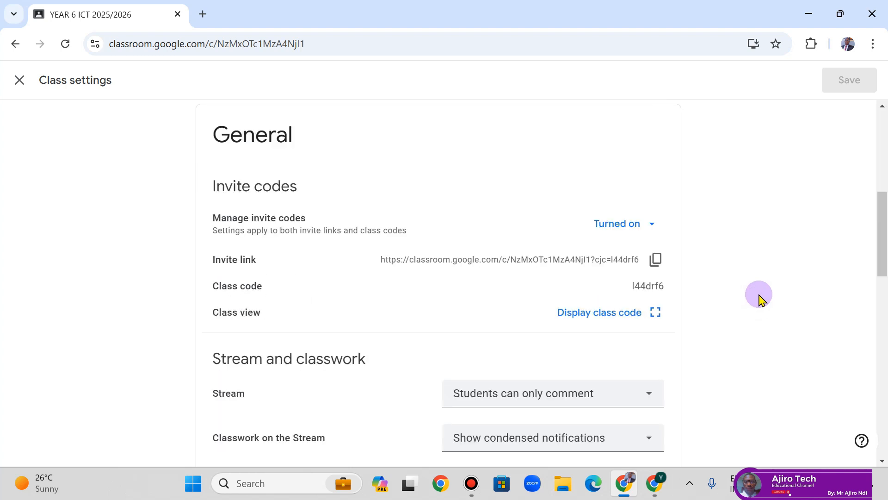
pyautogui.scroll(7, 759, 299)
pyautogui.scroll(-2, 786, 255)
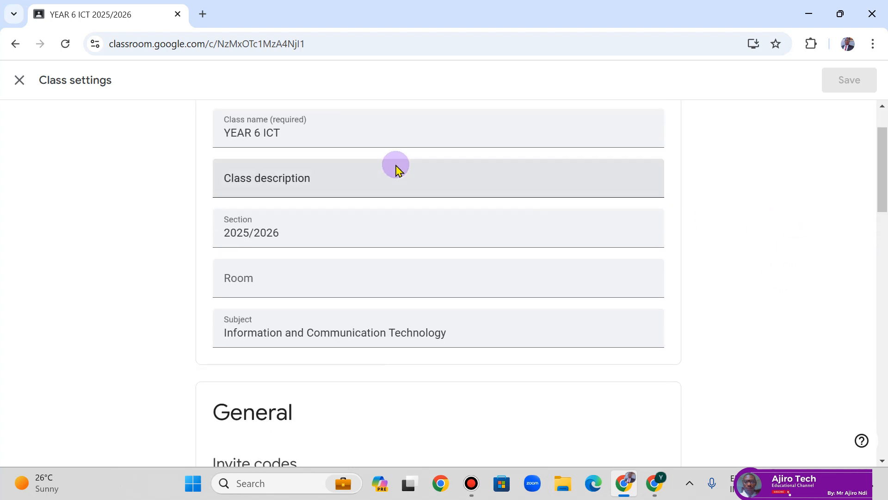
pyautogui.click(33, 83)
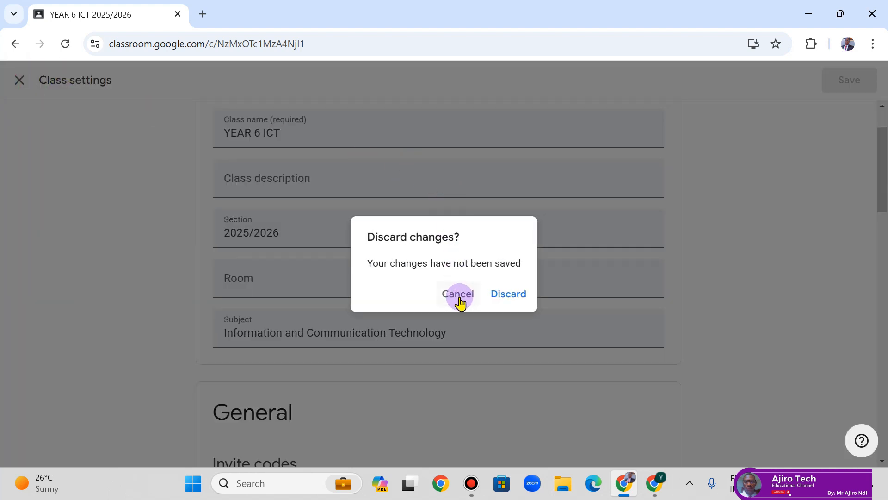
# - Cancel the discard prompt and erase a letter from the Room field
pyautogui.click(459, 301)
pyautogui.click(849, 79)
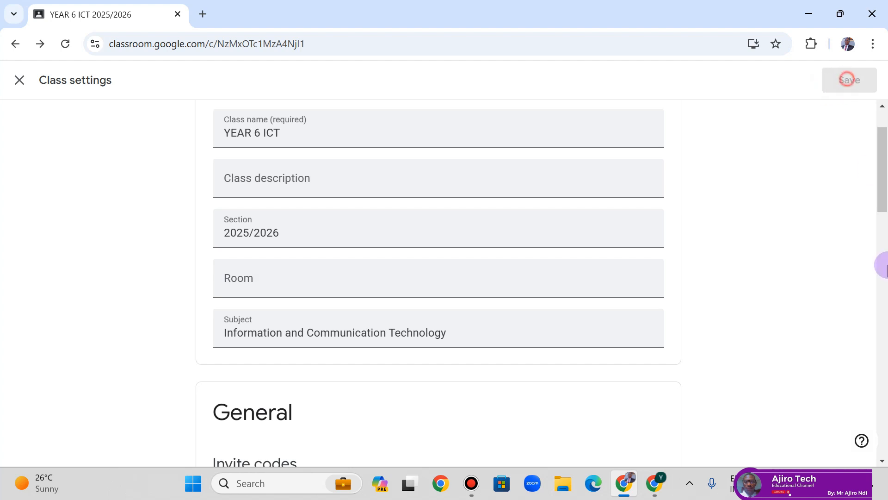
pyautogui.click(879, 244)
pyautogui.scroll(10, 879, 244)
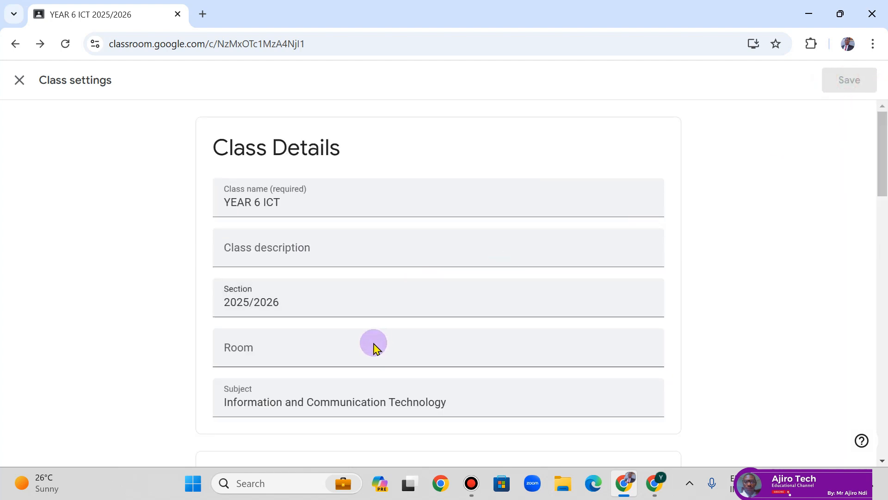
pyautogui.click(365, 350)
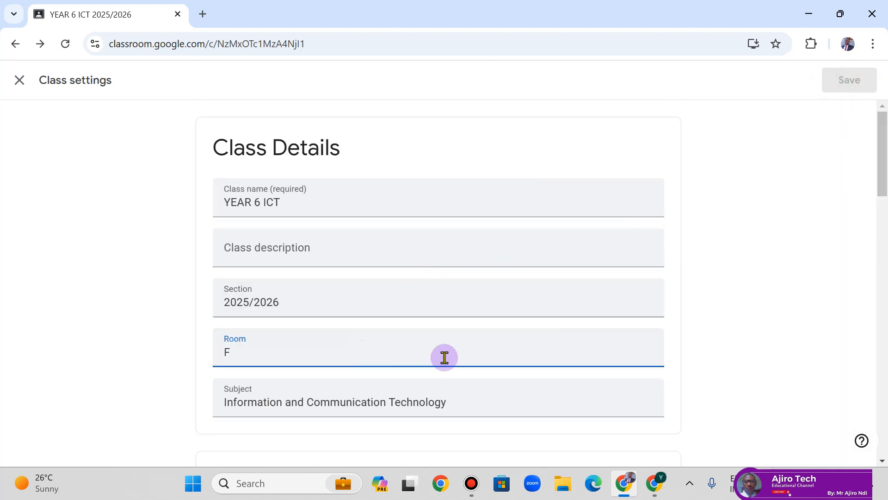
pyautogui.press('BackSpace')
# - Toggle the Meet link visibility off and on, then close settings discarding changes
pyautogui.scroll(-20, 856, 333)
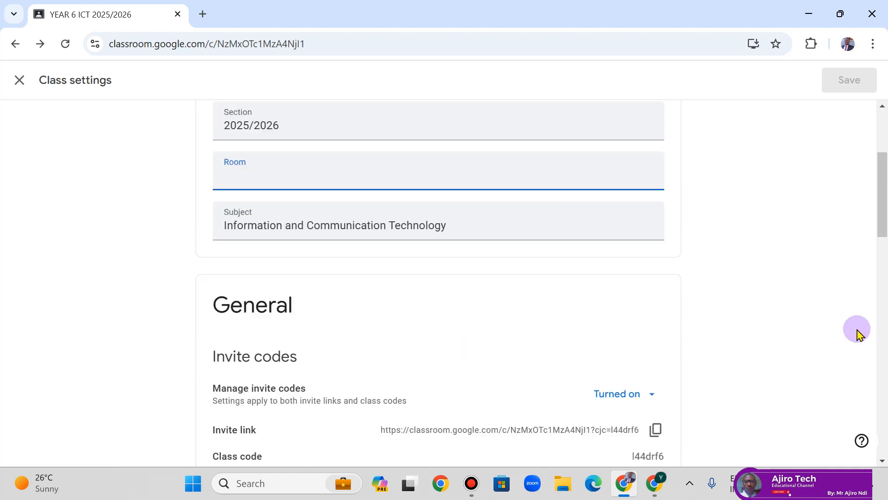
pyautogui.scroll(1, 857, 334)
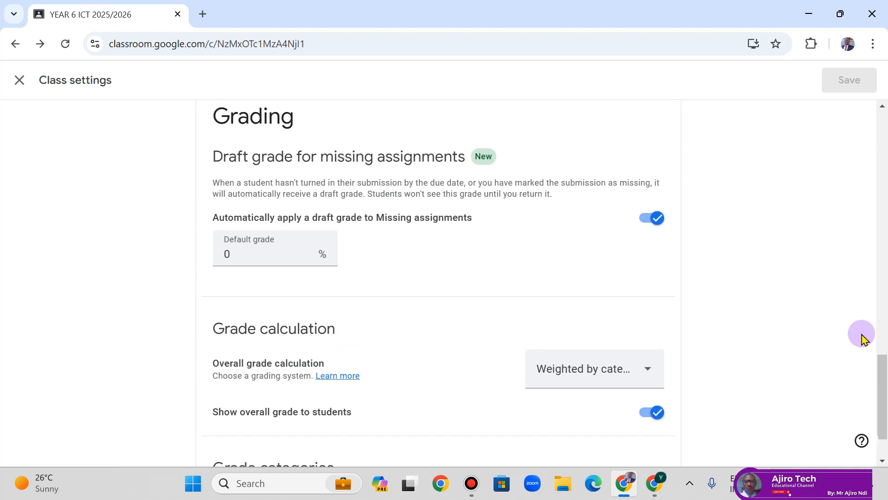
pyautogui.moveTo(883, 363); pyautogui.dragTo(883, 143)
pyautogui.click(657, 232)
pyautogui.click(657, 232)
pyautogui.click(347, 203)
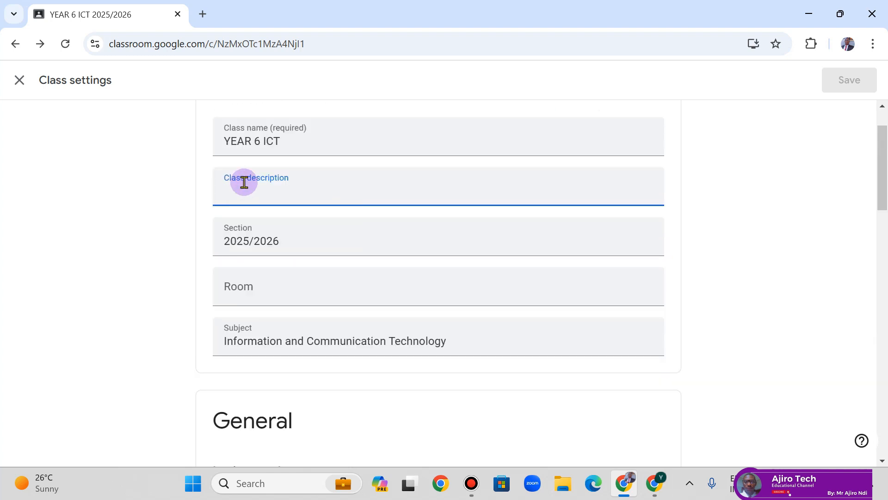
pyautogui.click(17, 87)
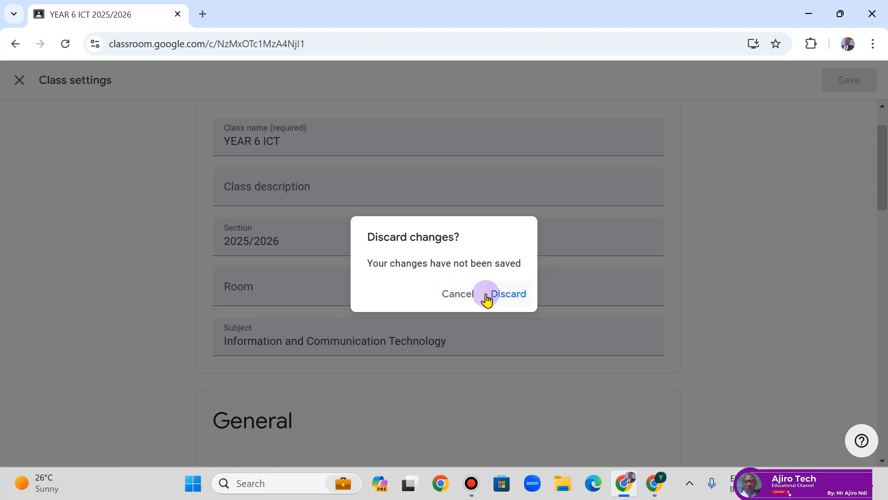
pyautogui.click(509, 298)
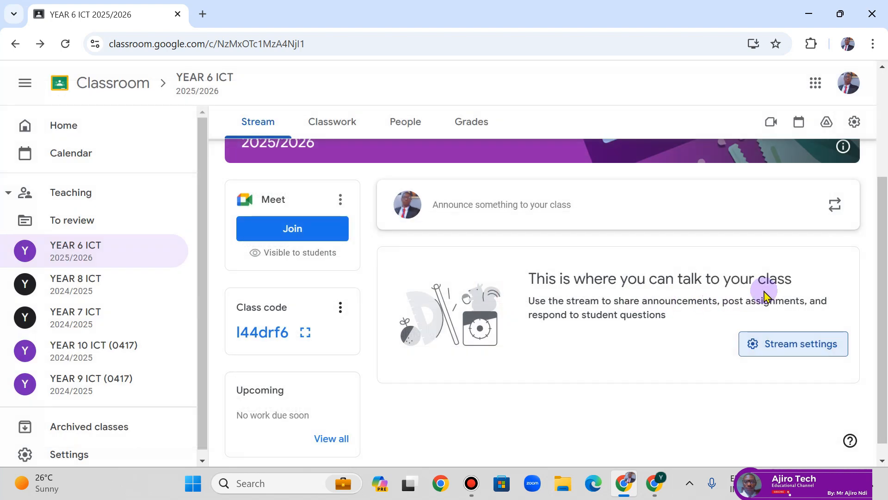
# - Open class settings and set the stream to 'Students can only comment'
pyautogui.click(807, 345)
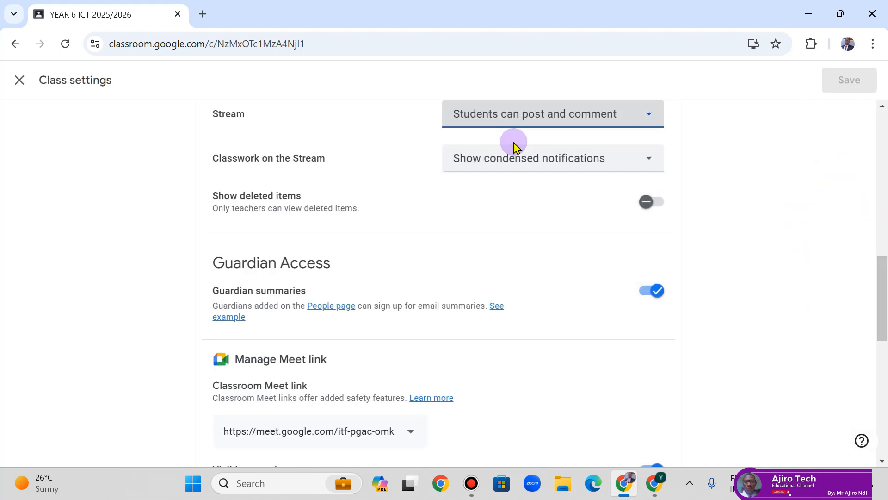
pyautogui.click(529, 116)
pyautogui.click(532, 167)
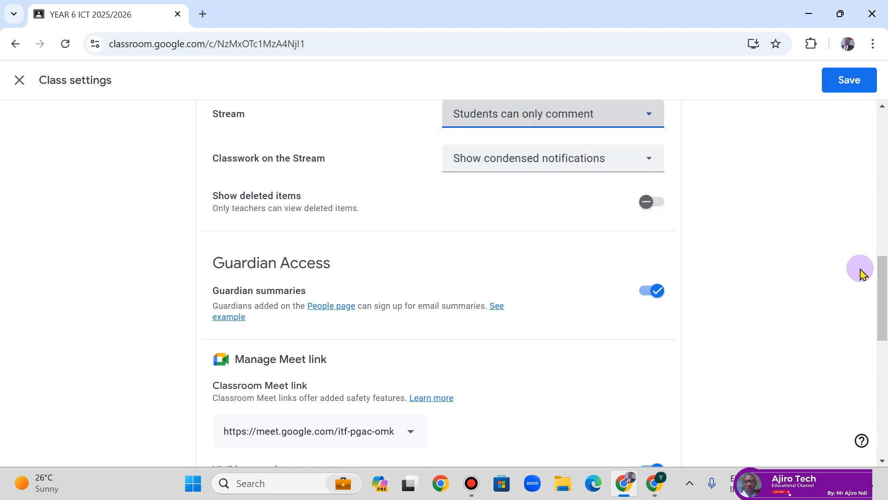
pyautogui.moveTo(884, 276); pyautogui.dragTo(886, 409)
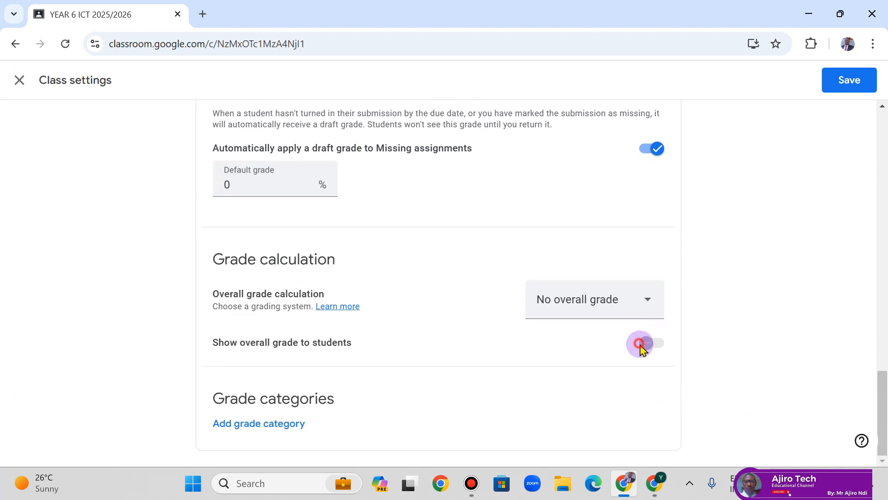
# - Try Weighted by category, revert to No overall grade, and save the settings
pyautogui.click(616, 302)
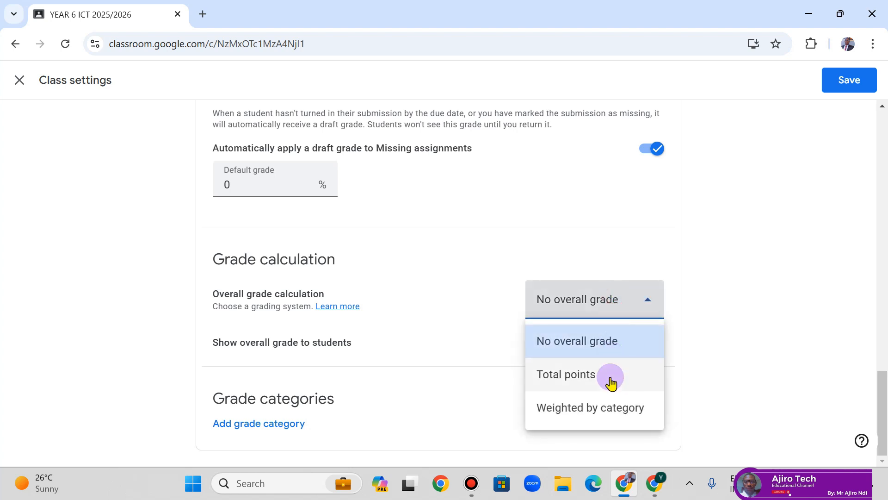
pyautogui.click(615, 404)
pyautogui.click(650, 344)
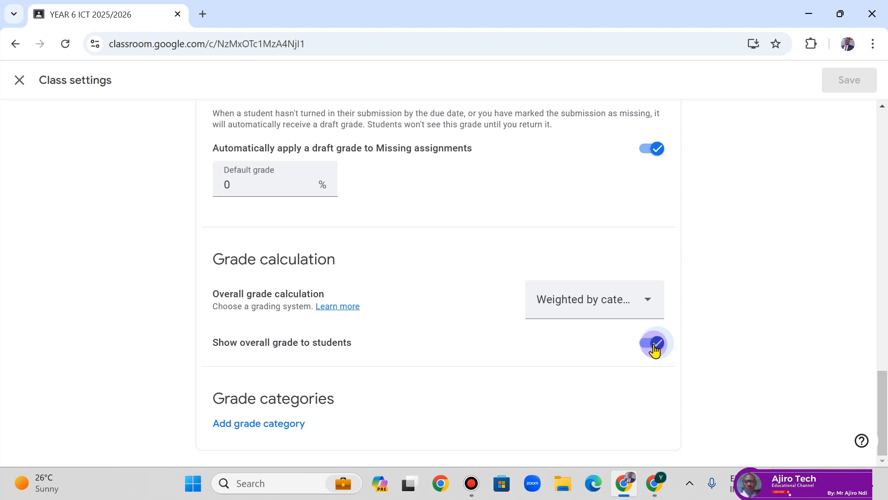
pyautogui.click(630, 310)
pyautogui.click(610, 343)
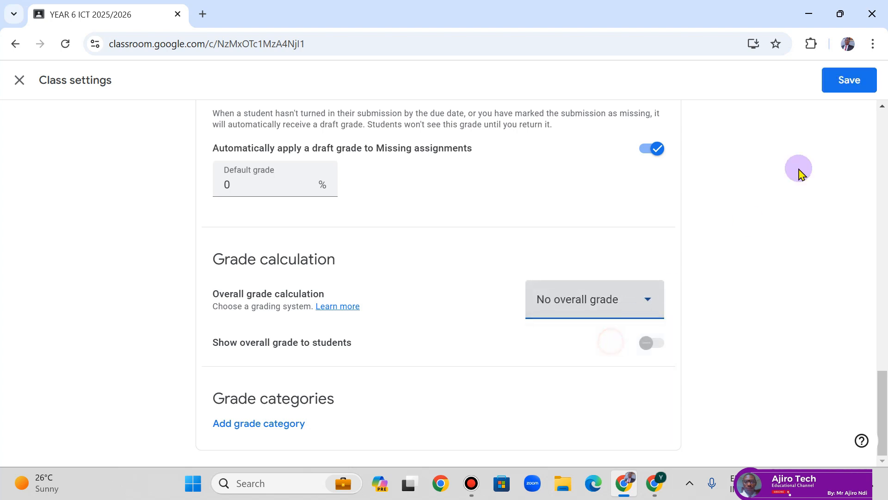
pyautogui.click(848, 80)
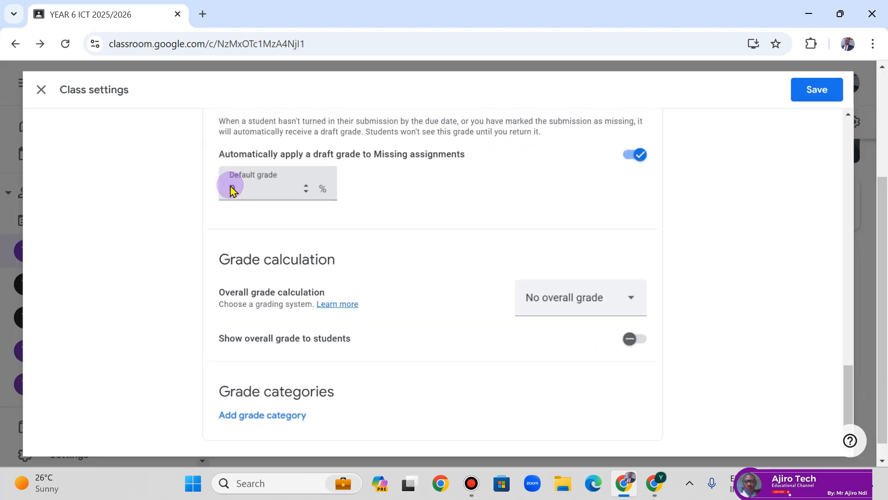
pyautogui.click(823, 349)
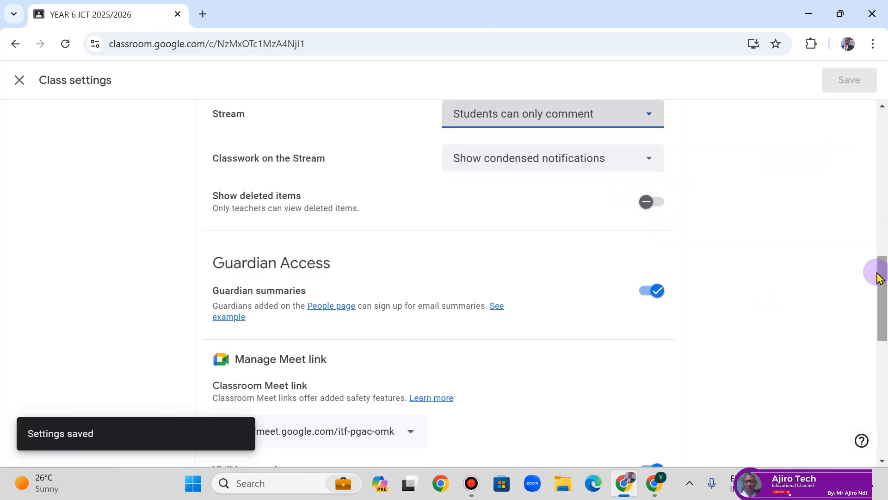
# - Try Total points and Weighted by category, toggling overall-grade visibility for students
pyautogui.moveTo(879, 278); pyautogui.dragTo(884, 391)
pyautogui.click(609, 324)
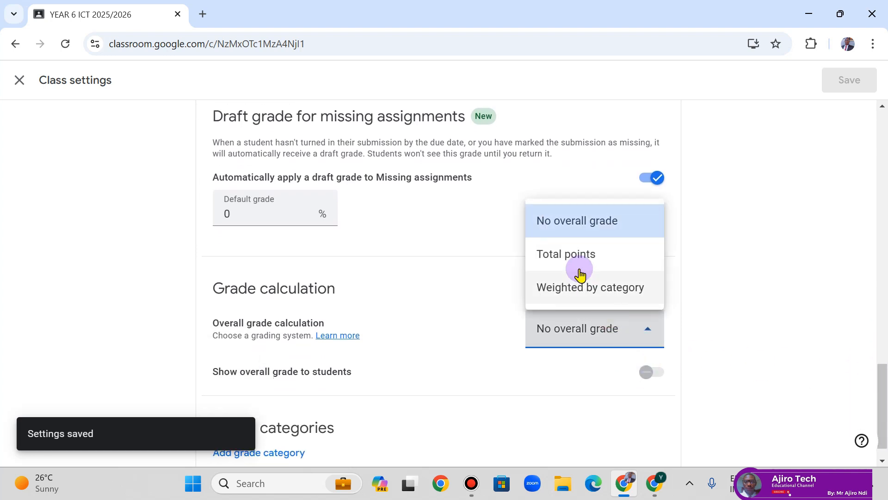
pyautogui.click(575, 260)
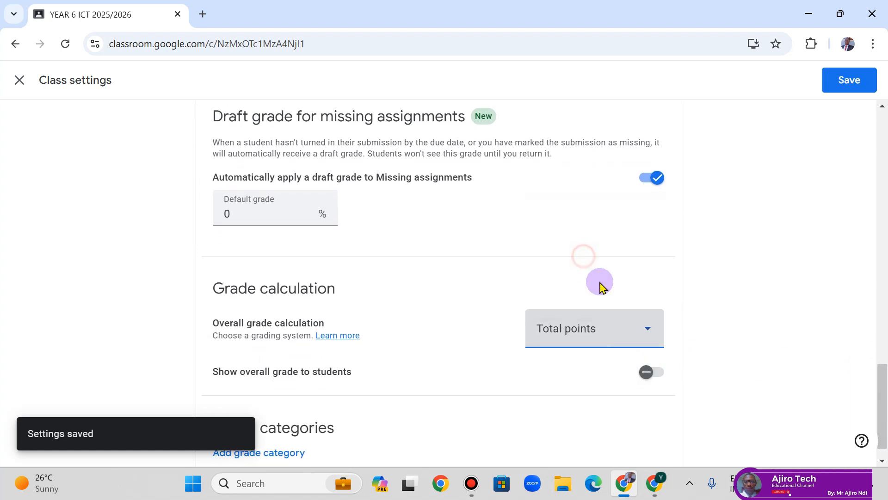
pyautogui.click(657, 385)
pyautogui.click(634, 328)
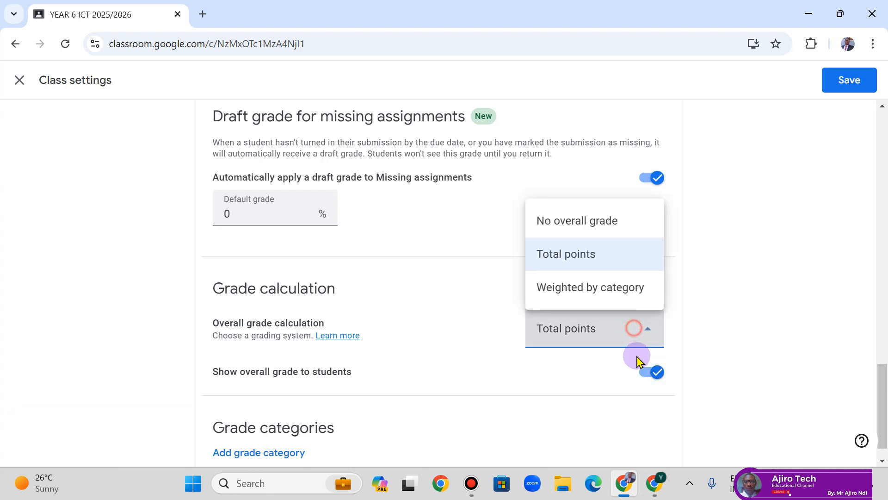
pyautogui.click(620, 283)
pyautogui.click(615, 335)
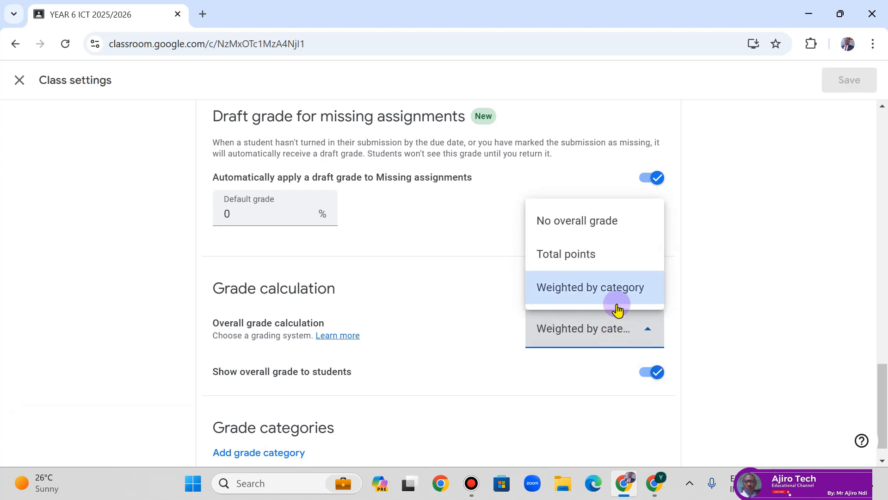
pyautogui.click(650, 371)
# - Set Total points with the overall grade shown to students, and save
pyautogui.click(609, 331)
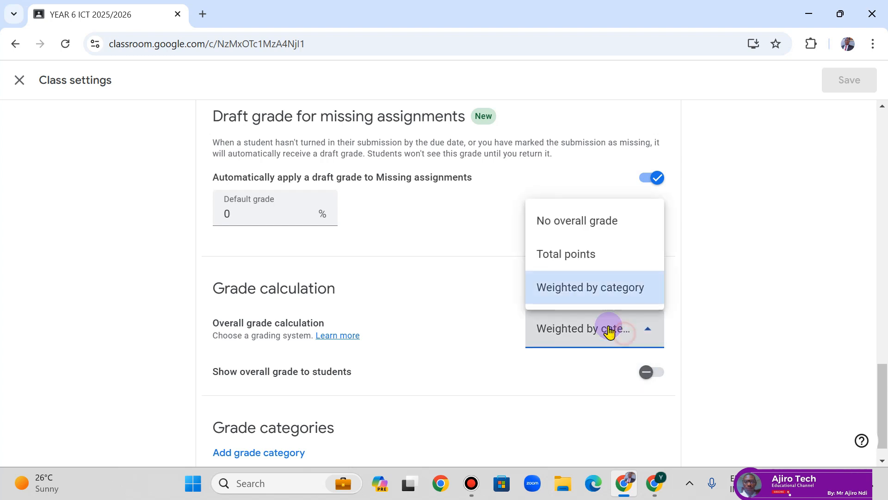
pyautogui.click(594, 255)
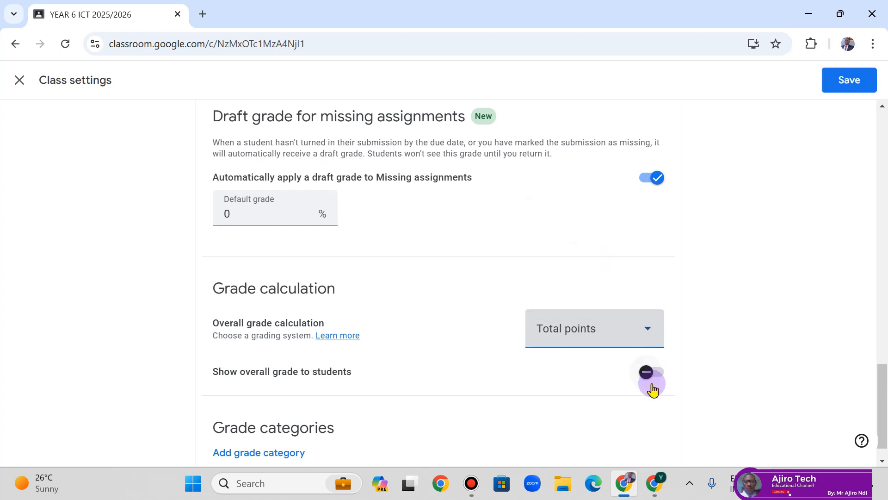
pyautogui.click(651, 384)
pyautogui.click(848, 81)
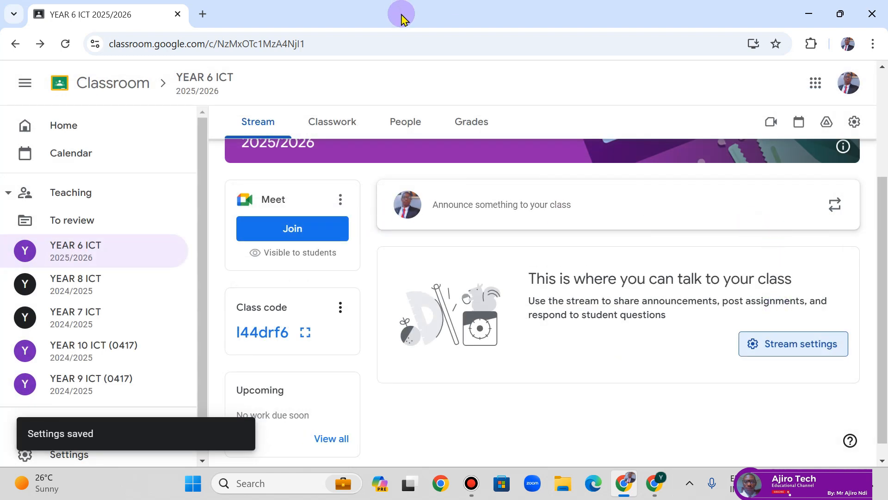
pyautogui.click(412, 9)
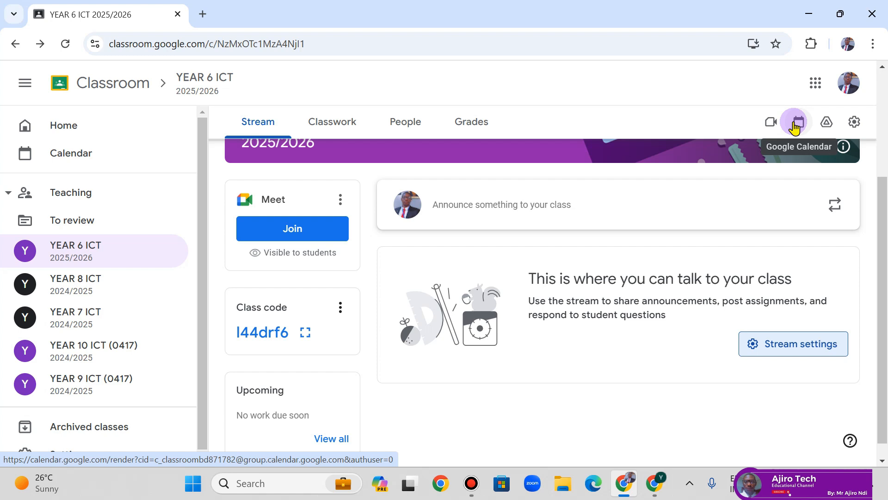
# - Open the class's Google Calendar in a new tab, then return to the YEAR 6 ICT tab
pyautogui.click(794, 123)
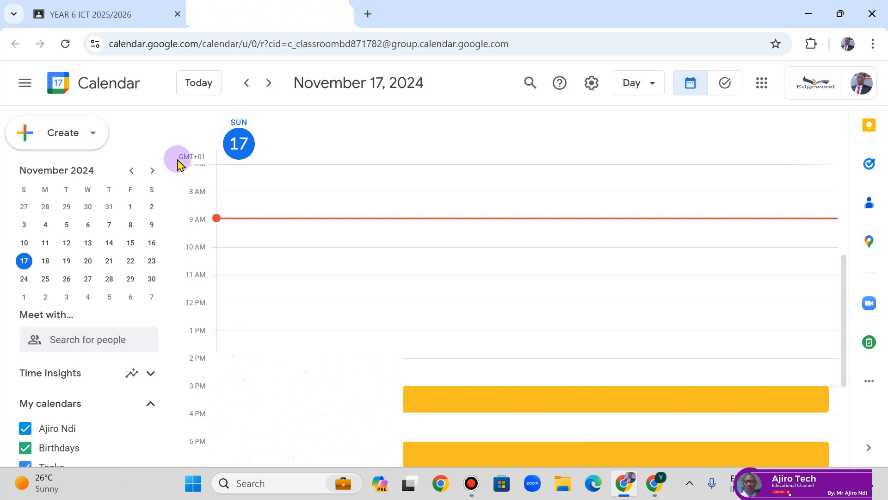
pyautogui.moveTo(174, 266); pyautogui.dragTo(174, 349)
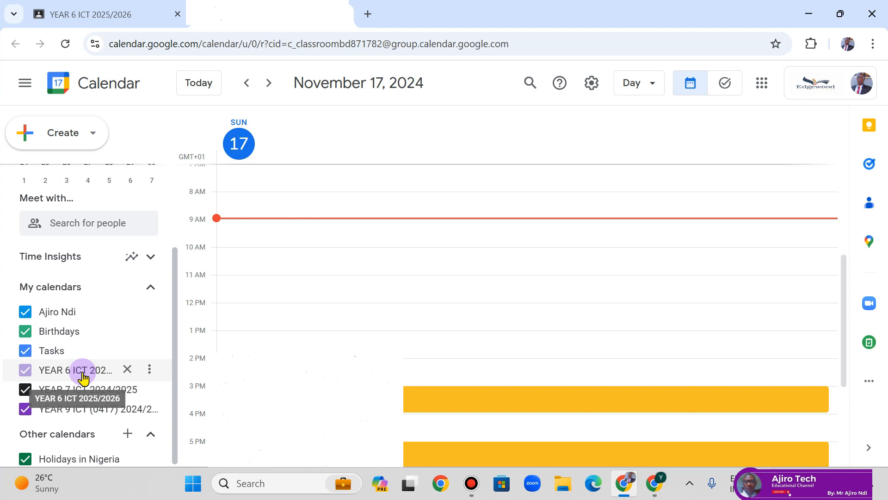
pyautogui.click(83, 18)
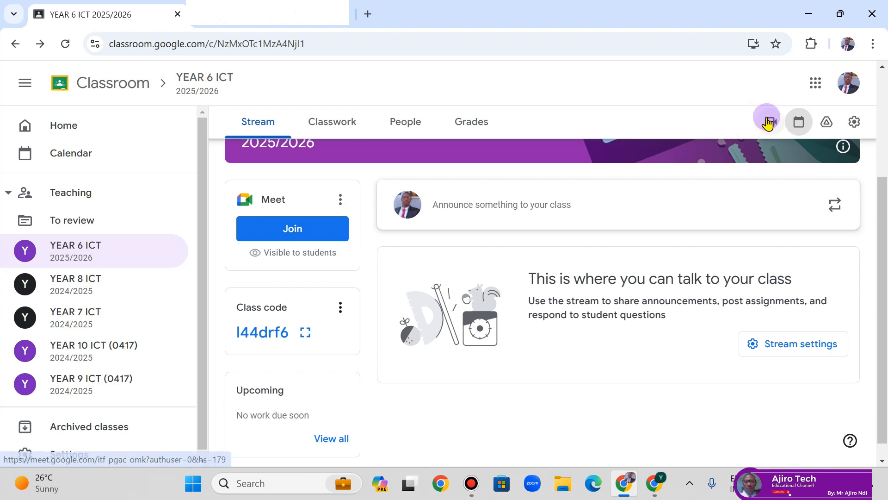
# - Scroll the YEAR 6 ICT stream to the top and collapse the Teaching class list
pyautogui.click(284, 229)
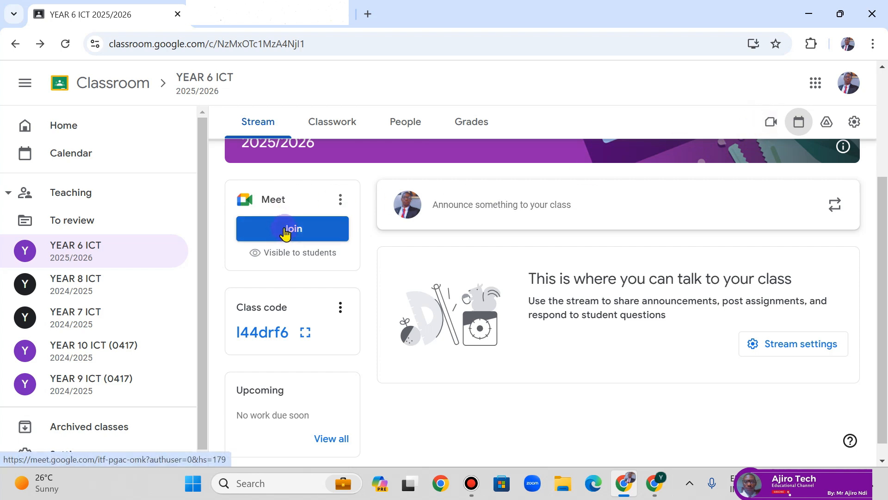
pyautogui.moveTo(881, 215); pyautogui.dragTo(878, 109)
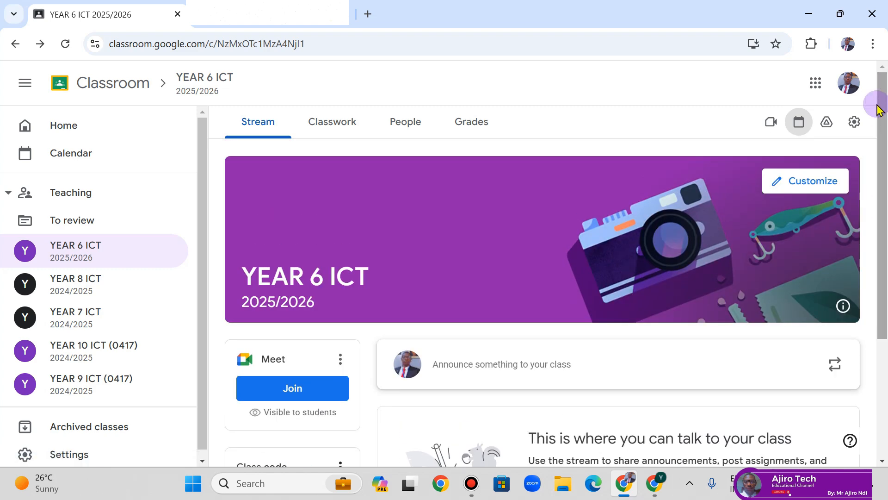
pyautogui.click(202, 460)
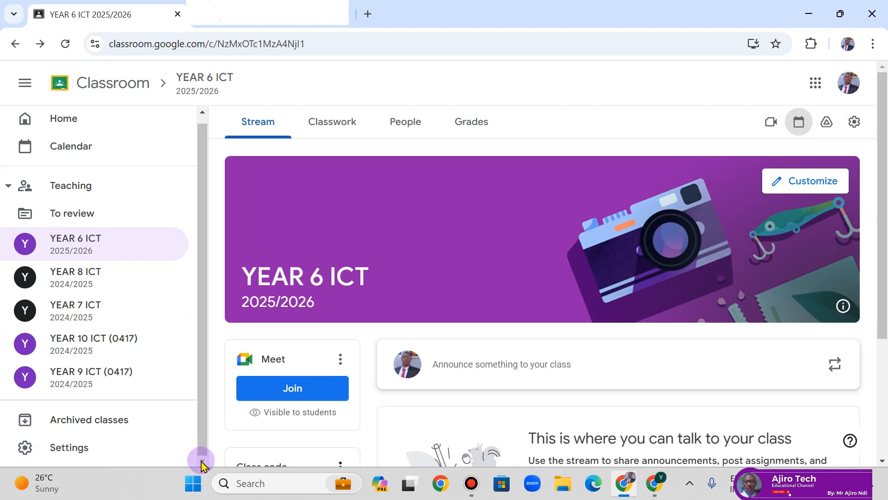
pyautogui.click(8, 189)
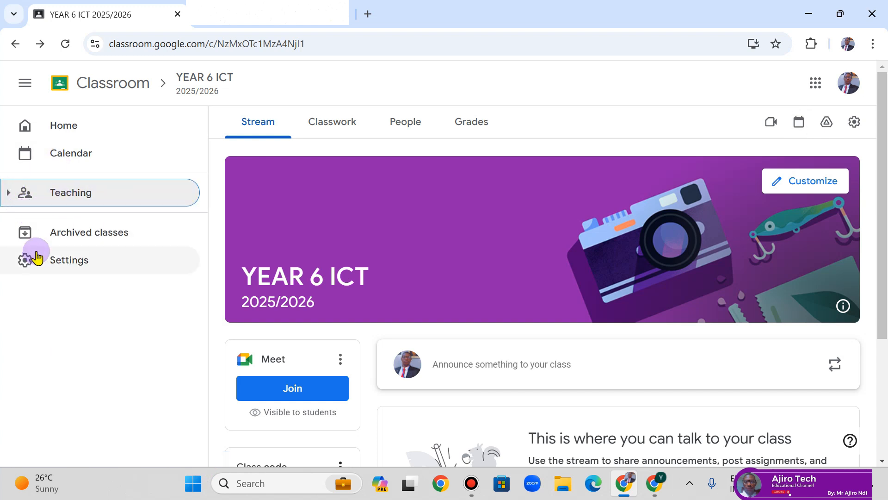
pyautogui.click(48, 277)
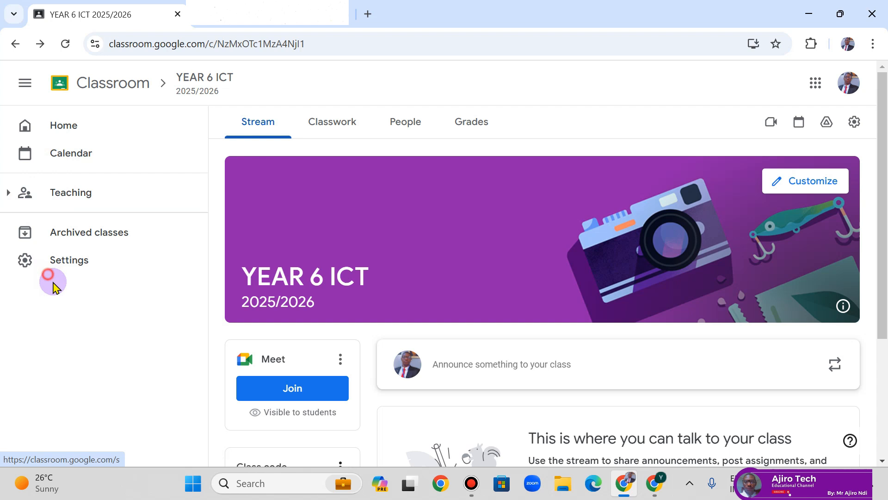
# - Open Classroom Settings and review the Profile, Guardian Access and email Notifications sections
pyautogui.click(20, 273)
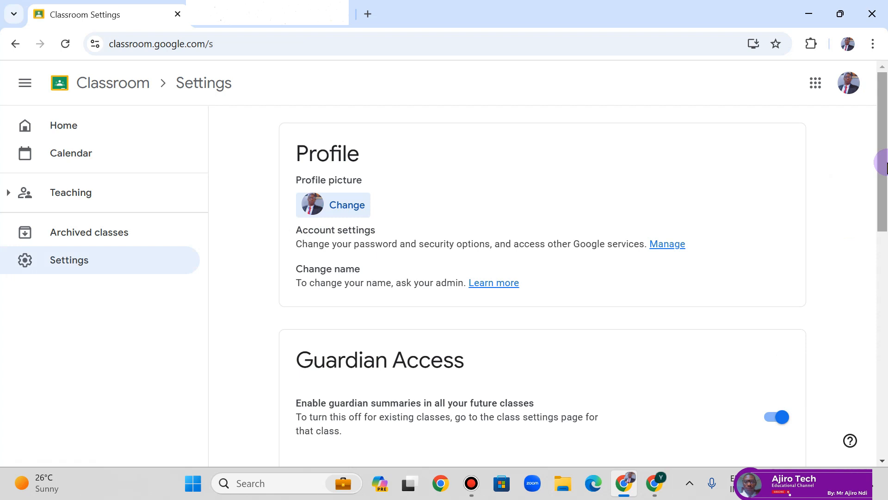
pyautogui.moveTo(886, 166); pyautogui.dragTo(887, 208)
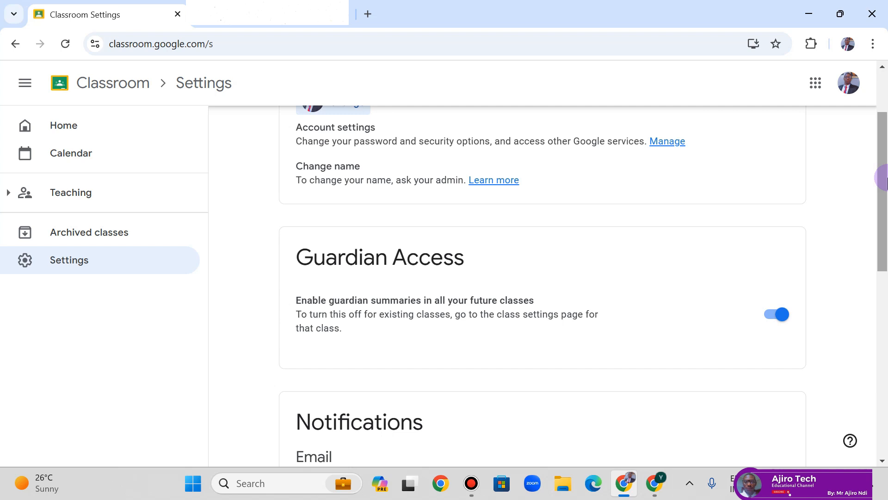
pyautogui.moveTo(885, 179); pyautogui.dragTo(885, 275)
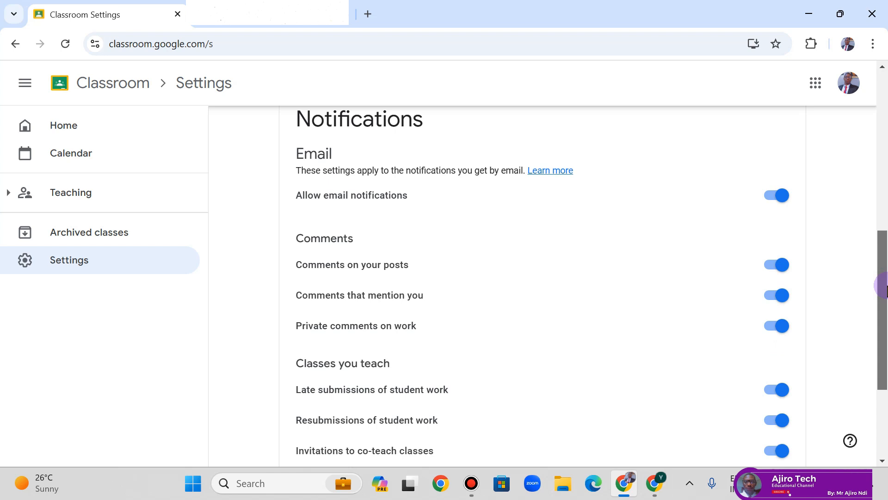
pyautogui.moveTo(886, 289); pyautogui.dragTo(886, 292)
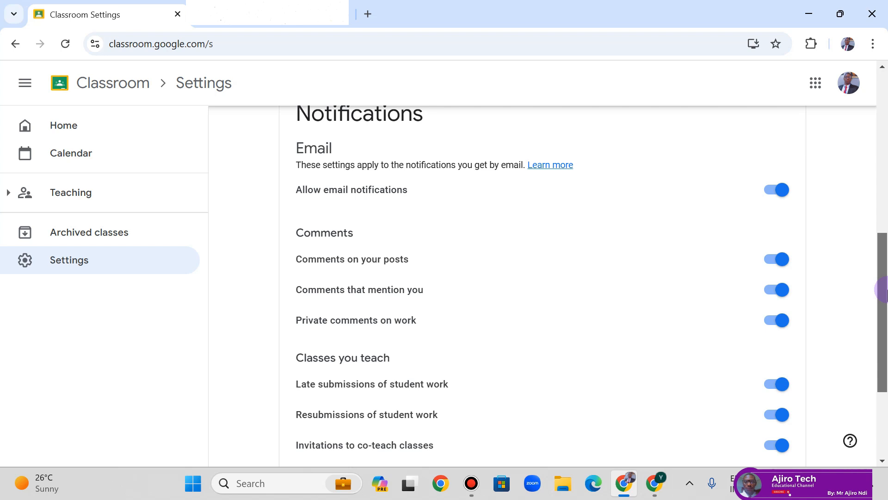
pyautogui.moveTo(884, 292); pyautogui.dragTo(884, 303)
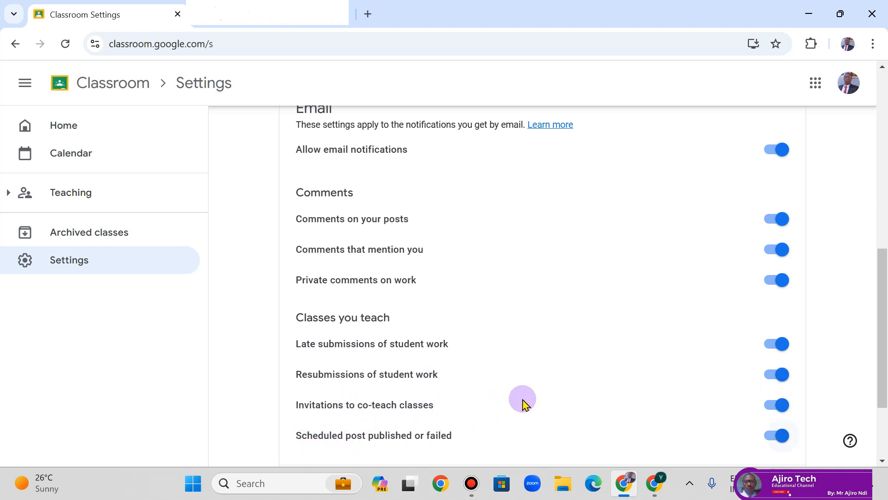
pyautogui.moveTo(882, 311); pyautogui.dragTo(876, 407)
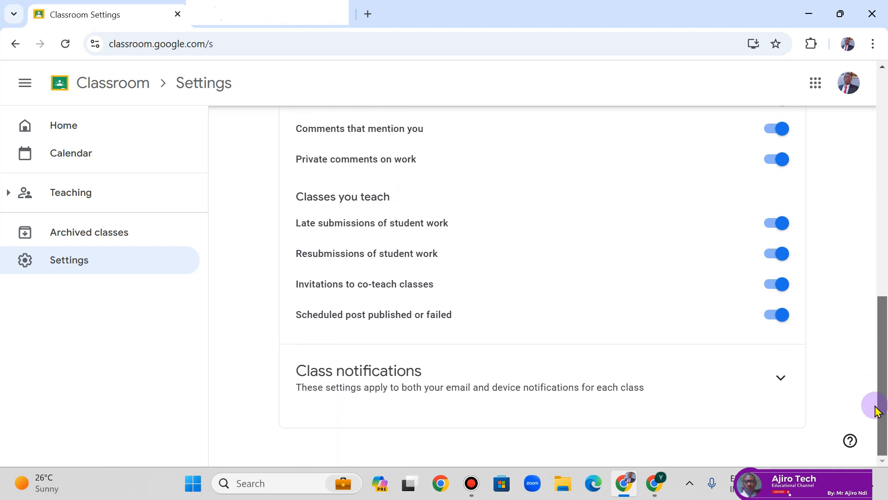
# - Expand Class notifications, check each class's toggle, then return to the top of Settings
pyautogui.click(771, 393)
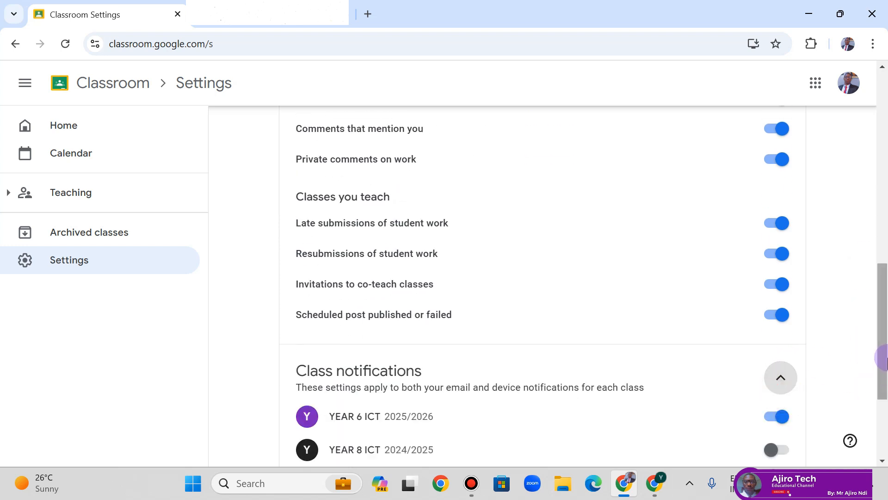
pyautogui.moveTo(884, 356); pyautogui.dragTo(884, 391)
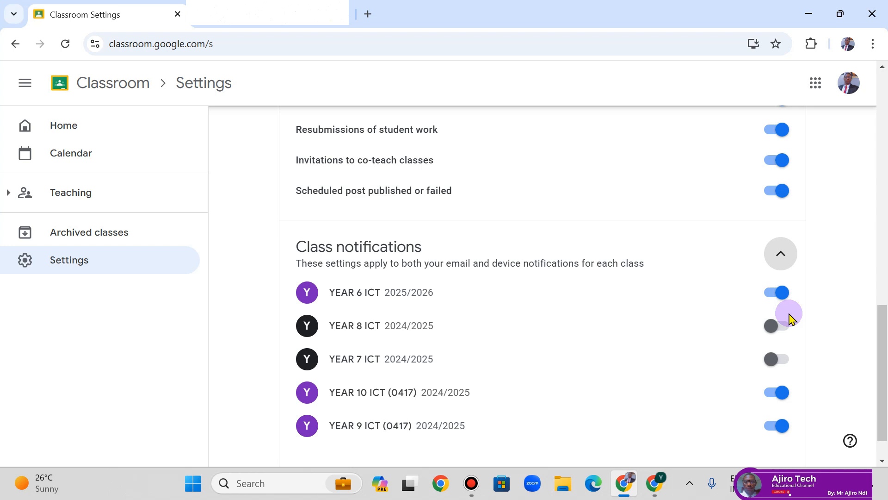
pyautogui.moveTo(881, 328); pyautogui.dragTo(885, 78)
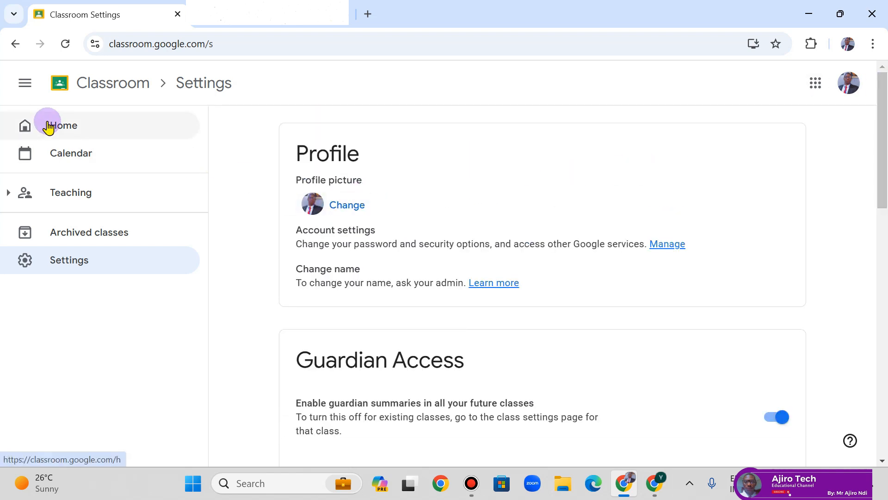
# - Go to YEAR 6 ICT's Classwork tab via Teaching and bring up the Create menu
pyautogui.click(7, 192)
pyautogui.click(83, 249)
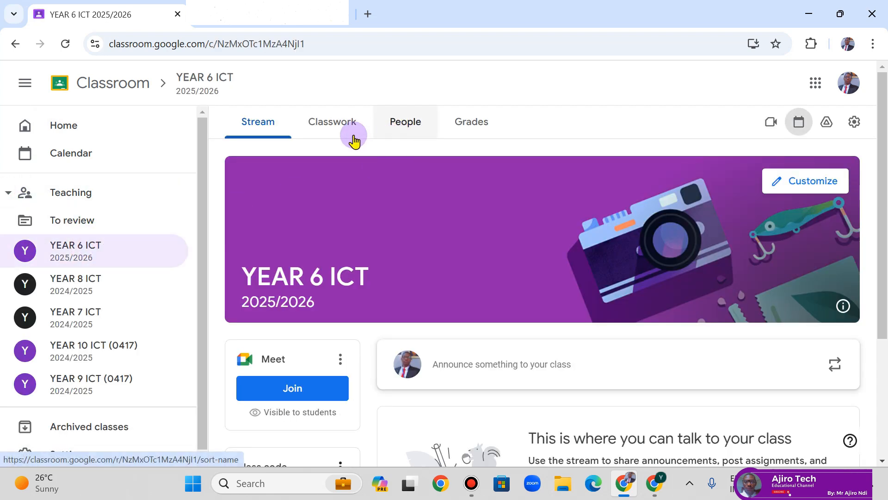
pyautogui.click(313, 123)
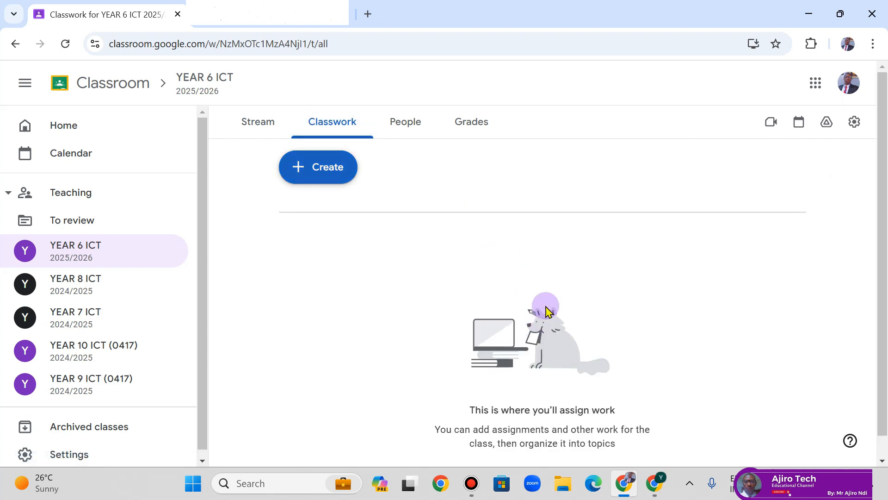
pyautogui.click(335, 167)
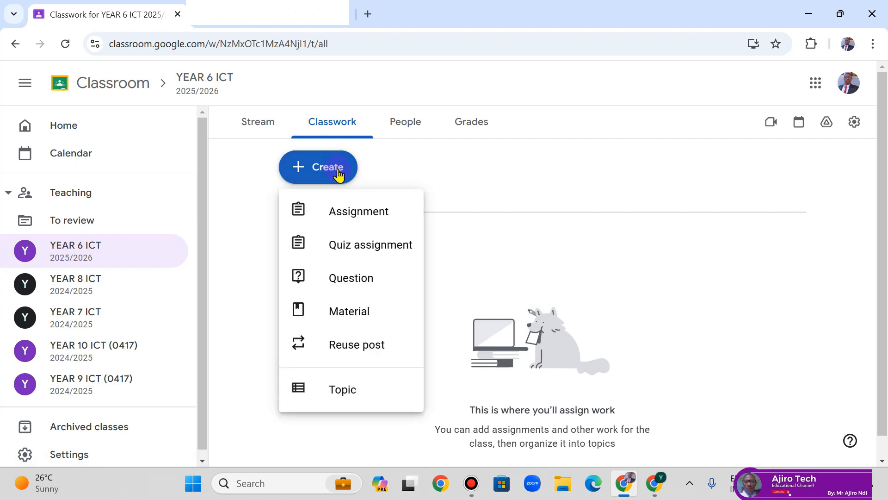
pyautogui.click(312, 219)
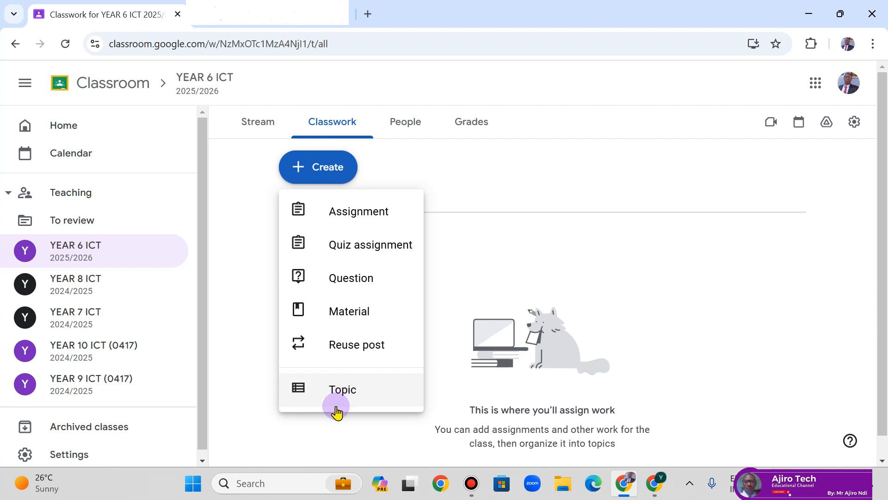
# - Add a new Topic named SCHEME OF WORK from the Create menu
pyautogui.click(363, 392)
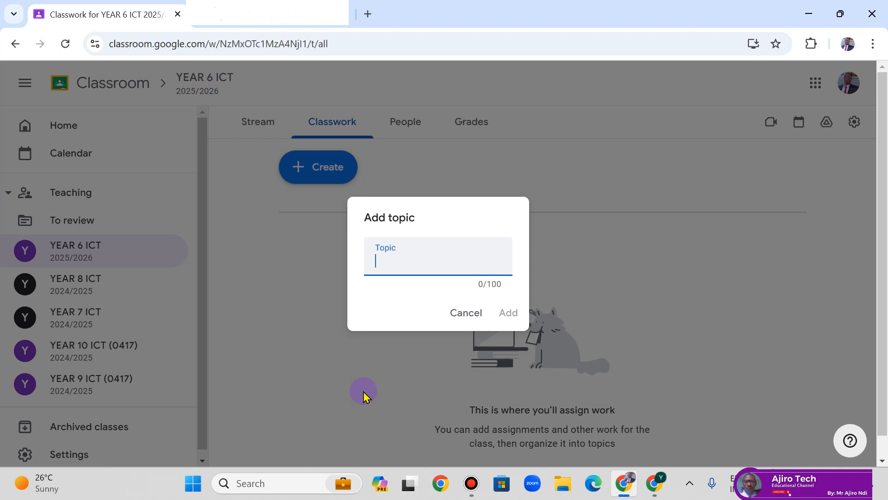
pyautogui.write('SCHEME OT')
pyautogui.press('BackSpace')
pyautogui.press('BackSpace')
pyautogui.write('F WORK')
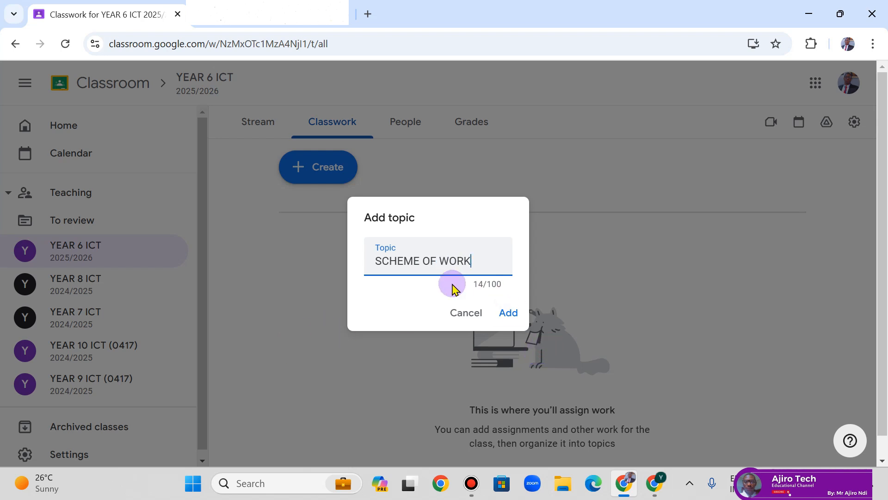
pyautogui.click(508, 319)
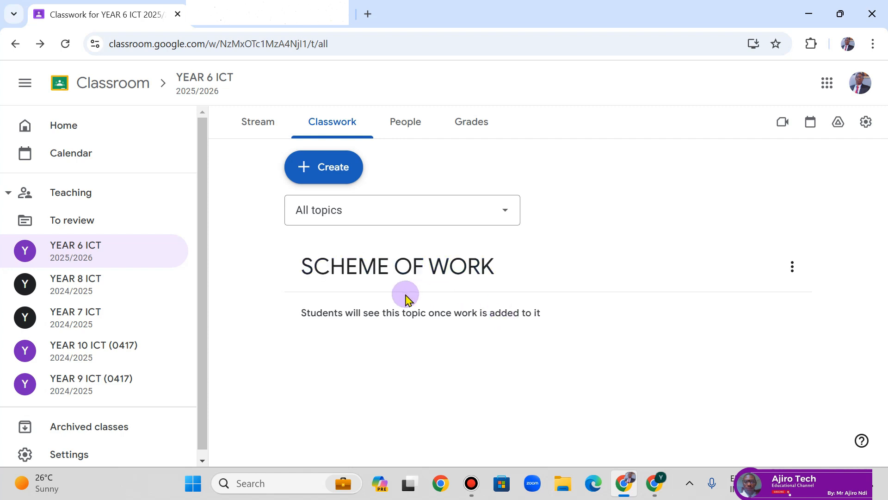
# - Search WORD from Start, launch Microsoft Word and start a blank document
pyautogui.press('super')
pyautogui.write('OWR')
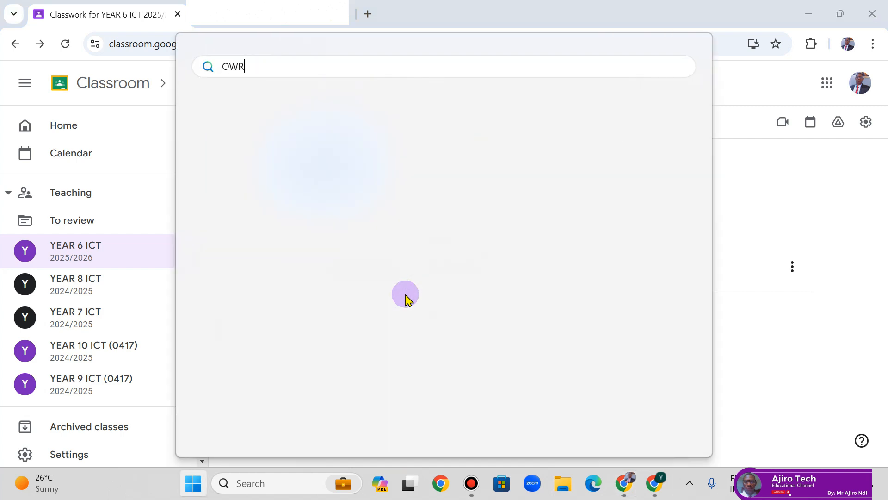
pyautogui.press('BackSpace')
pyautogui.press('BackSpace')
pyautogui.press('BackSpace')
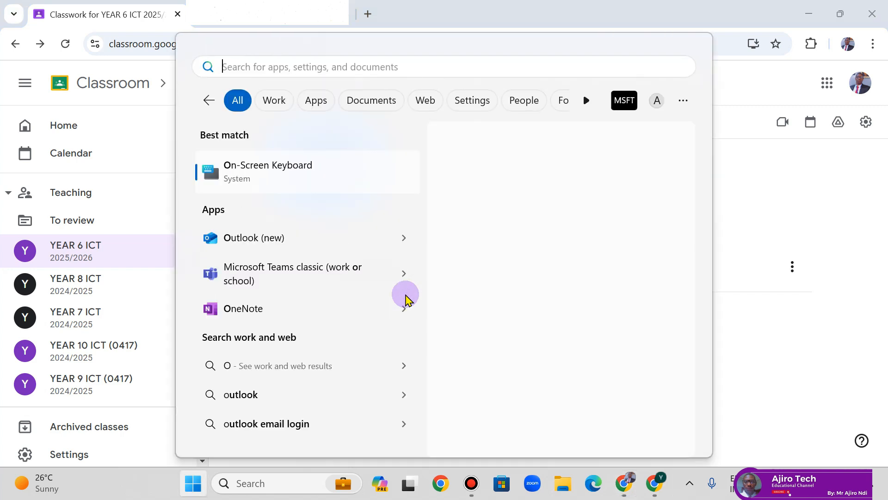
pyautogui.write('WORD')
pyautogui.click(487, 271)
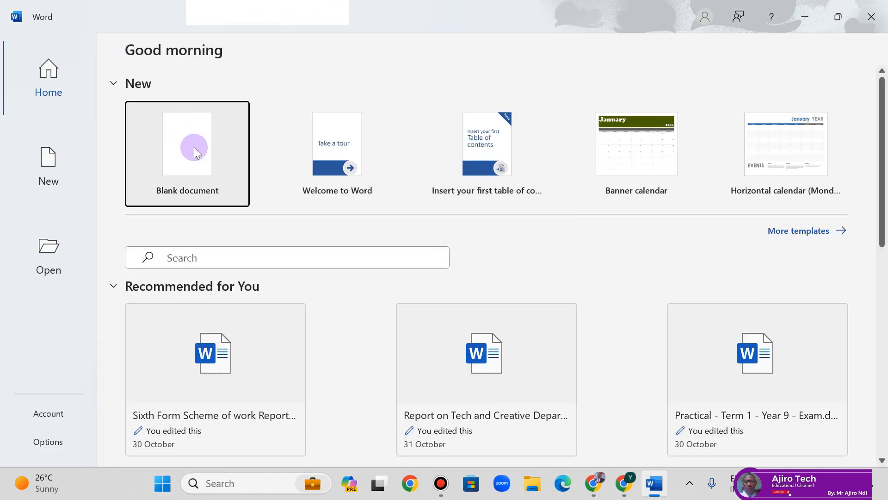
pyautogui.click(195, 149)
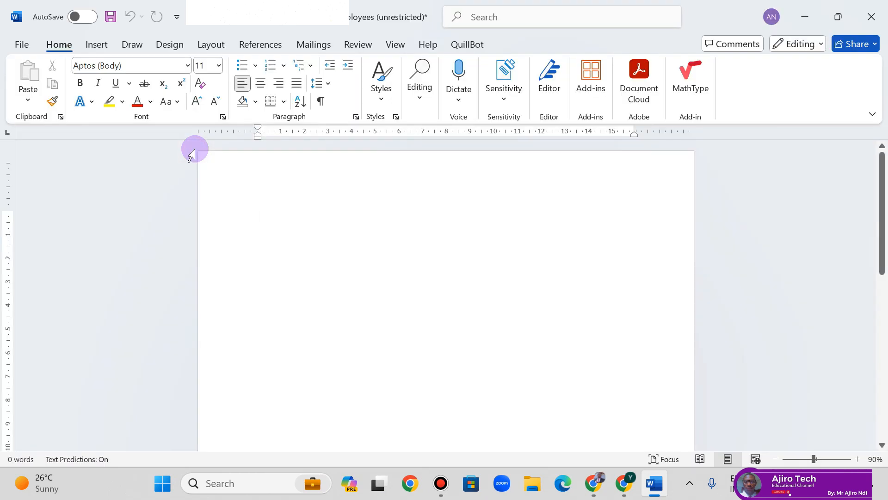
# - Type the centred title SCHEME OF WORK FOR YEAR 6 and start a new line
pyautogui.write('SCHEM')
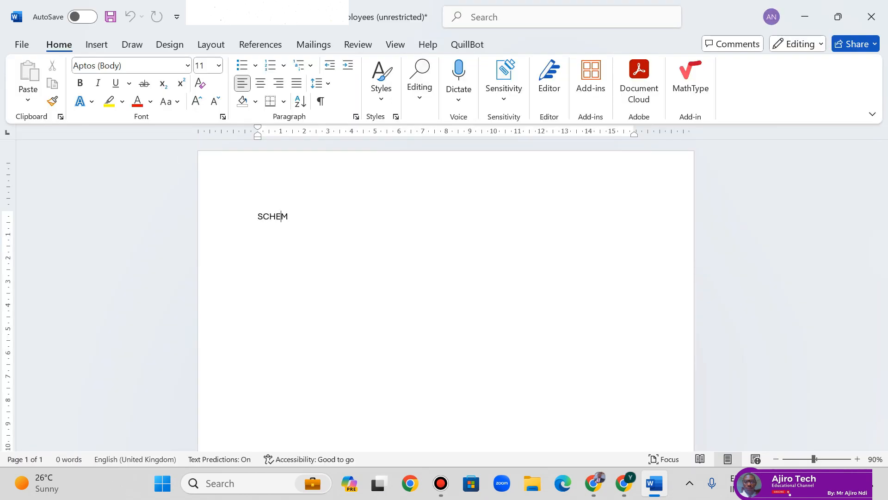
pyautogui.write('E FF')
pyautogui.press('BackSpace')
pyautogui.press('BackSpace')
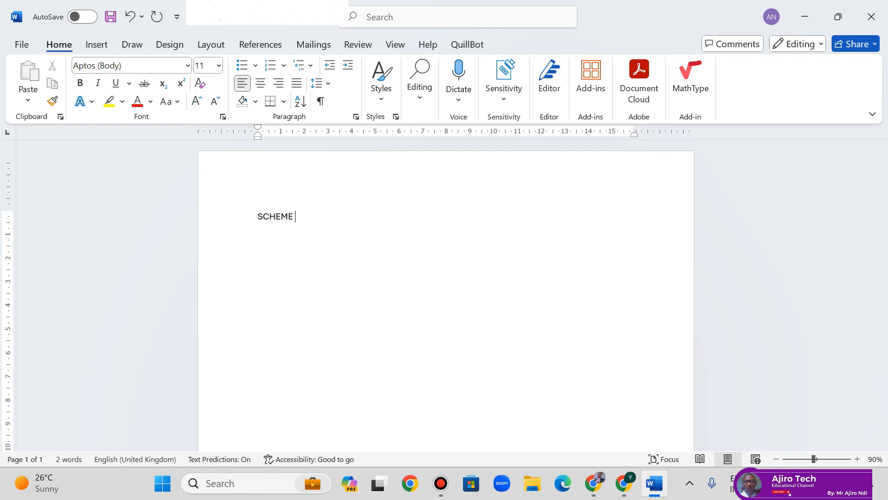
pyautogui.write('OF WORK FRO')
pyautogui.press('BackSpace')
pyautogui.press('BackSpace')
pyautogui.press('BackSpace')
pyautogui.write('PR')
pyautogui.press('BackSpace')
pyautogui.press('BackSpace')
pyautogui.write('OR YEAR 6')
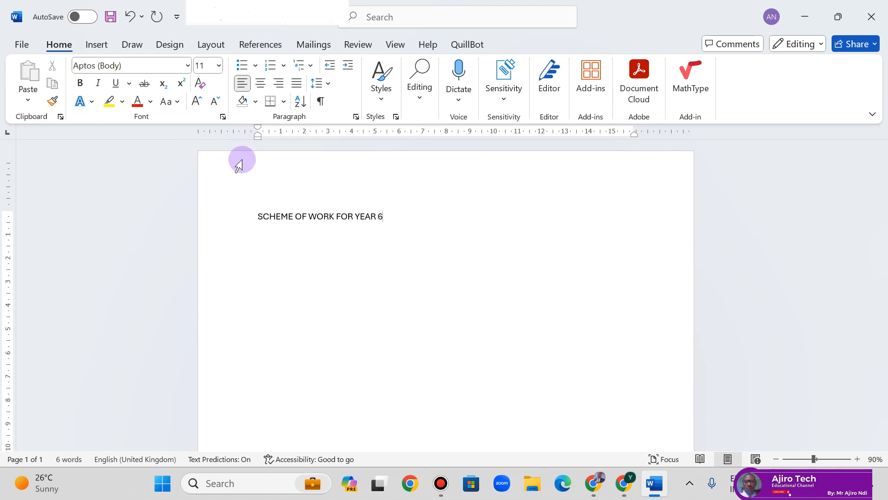
pyautogui.click(256, 66)
pyautogui.click(261, 64)
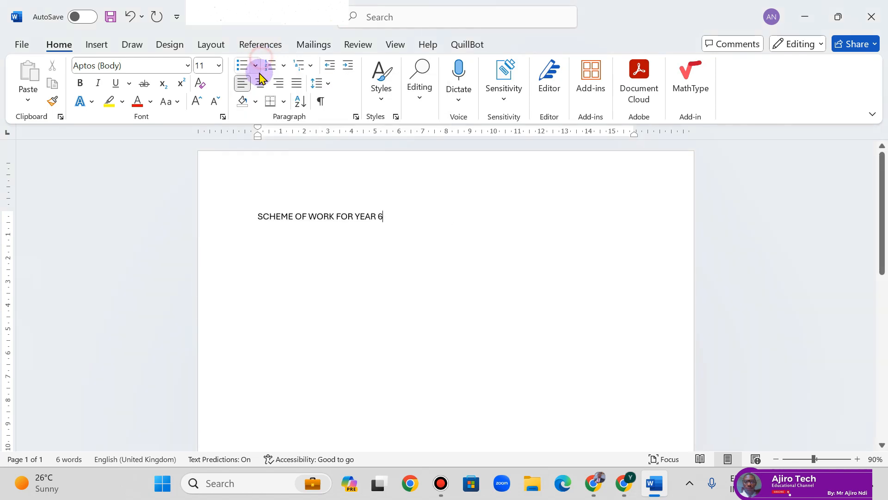
pyautogui.click(261, 83)
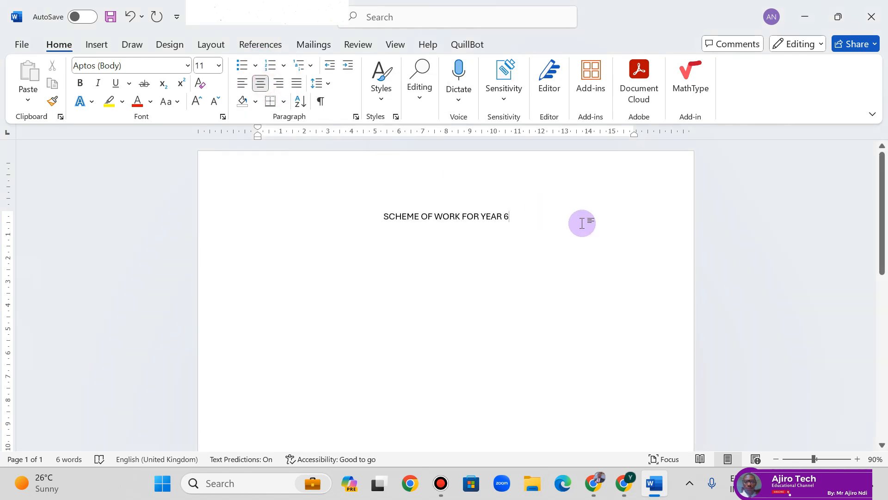
pyautogui.press('Return')
pyautogui.press('Return')
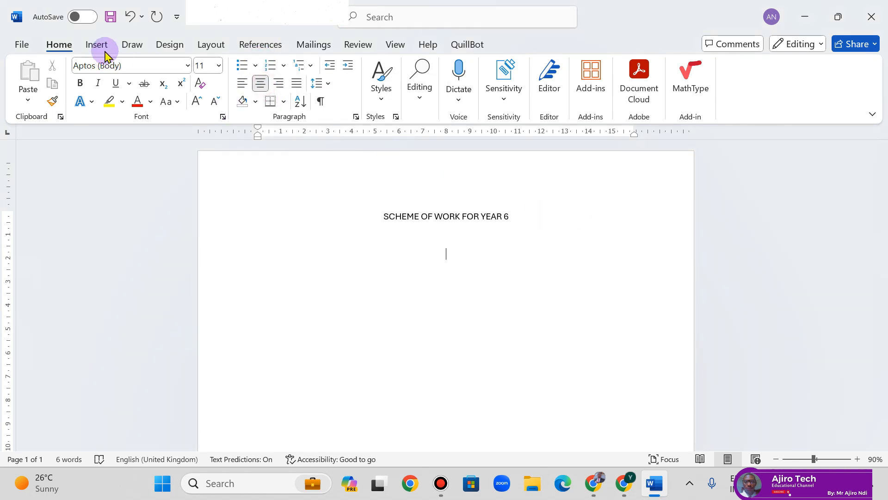
# - Insert a two-column, five-row table with headers Week and TOPIC
pyautogui.click(97, 44)
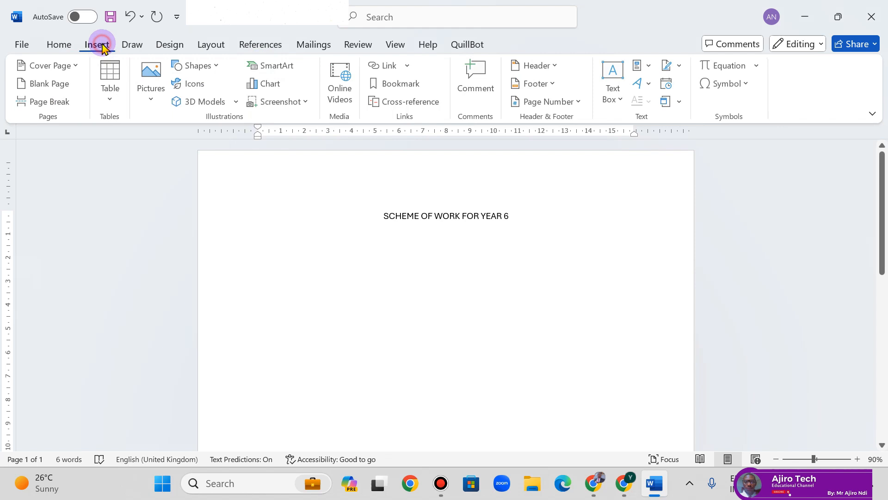
pyautogui.click(113, 95)
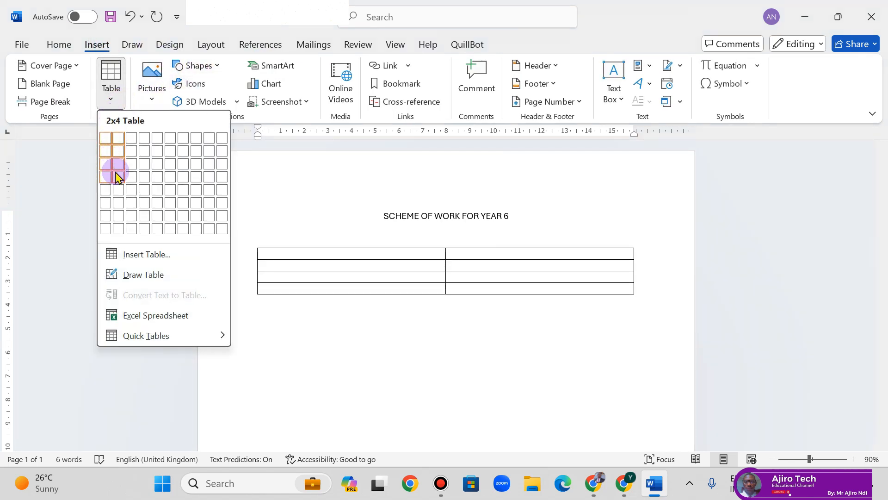
pyautogui.click(116, 188)
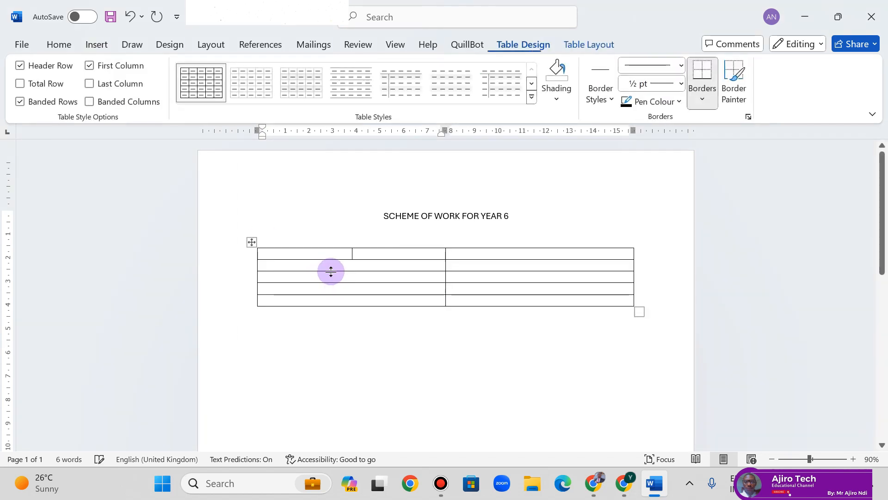
pyautogui.write('1')
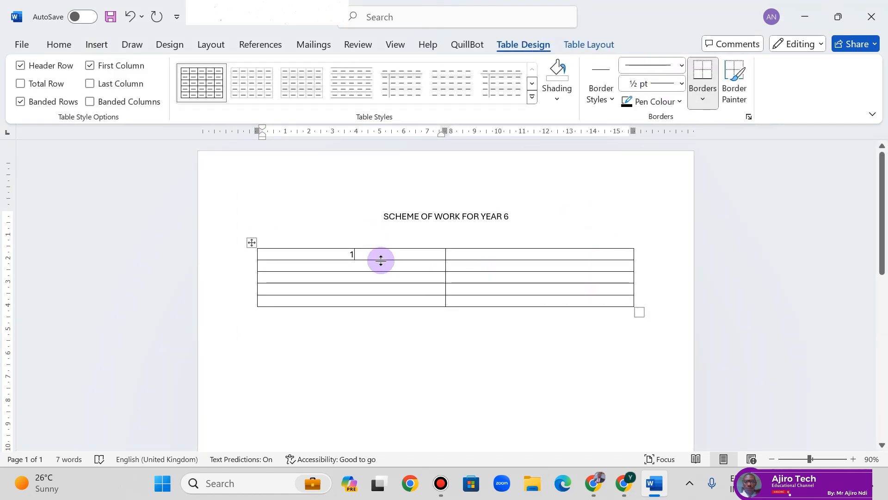
pyautogui.press('BackSpace')
pyautogui.write('Week')
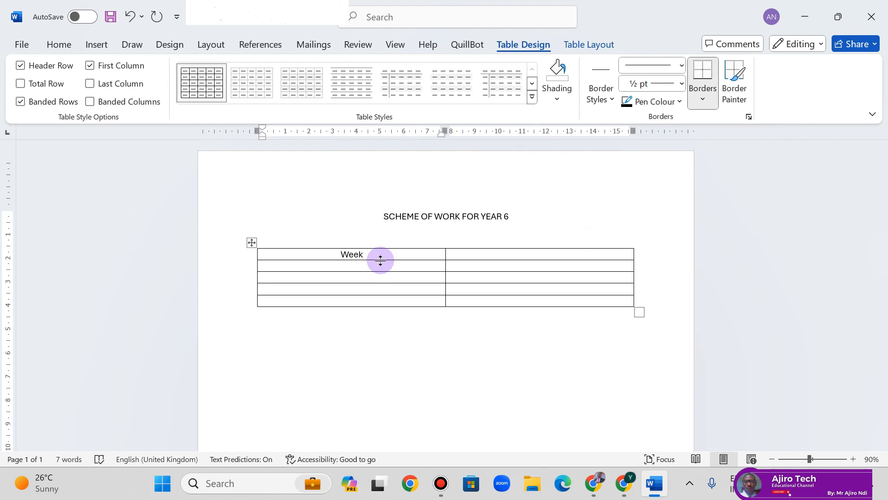
pyautogui.press('Tab')
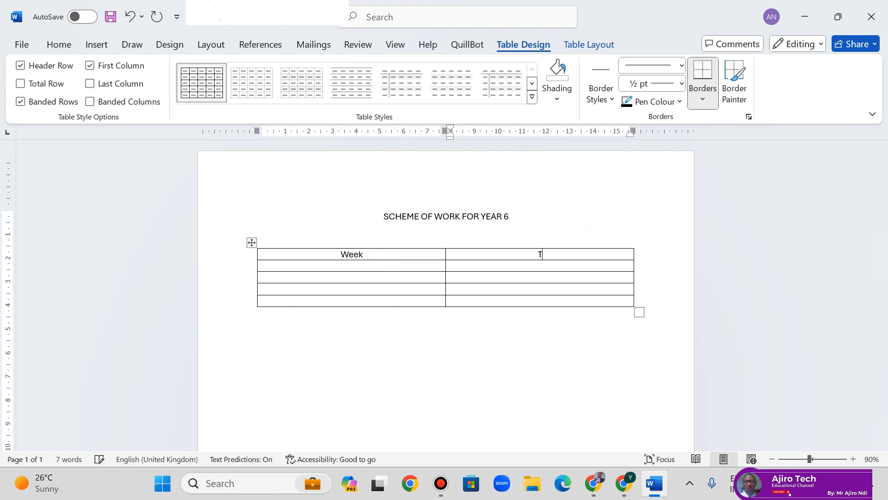
pyautogui.write('TOPIC')
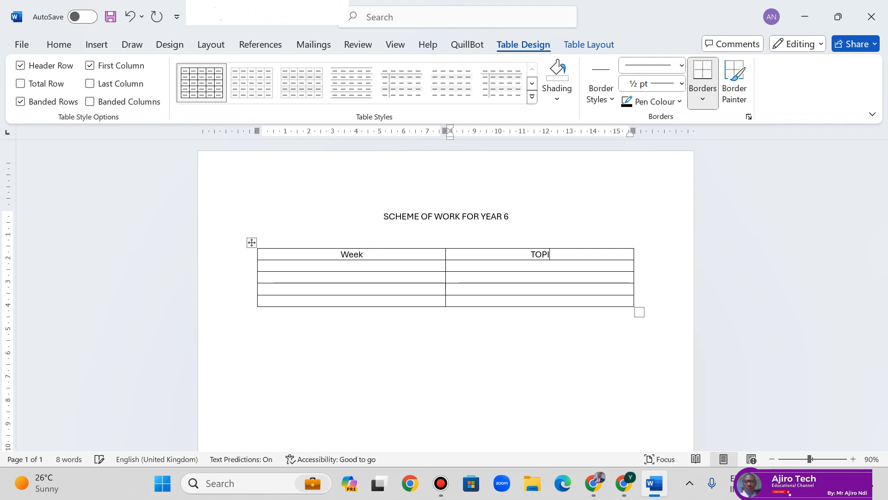
# - Fill the first row with week 1-5 and topic Introduction to computer
pyautogui.click(337, 266)
pyautogui.write('1-5')
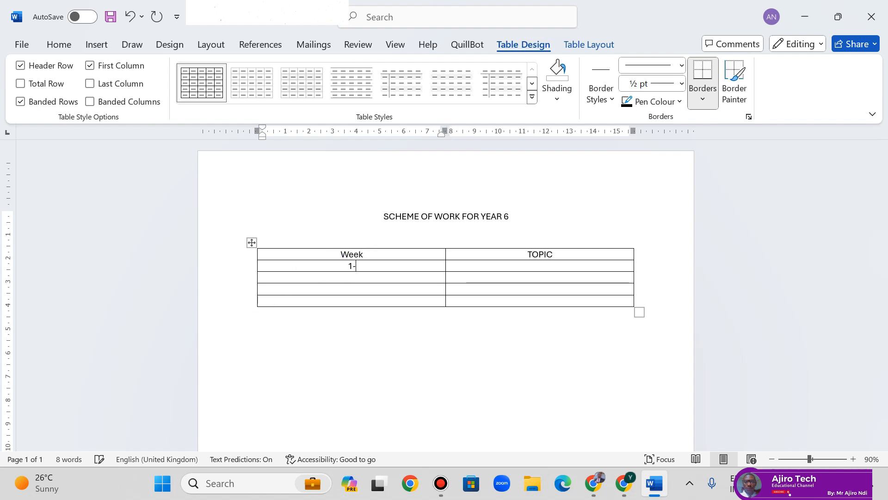
pyautogui.click(497, 268)
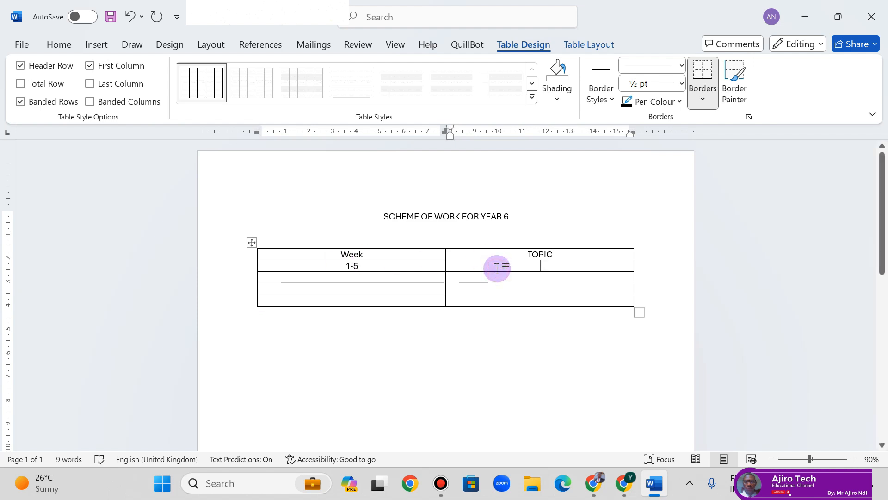
pyautogui.click(497, 269)
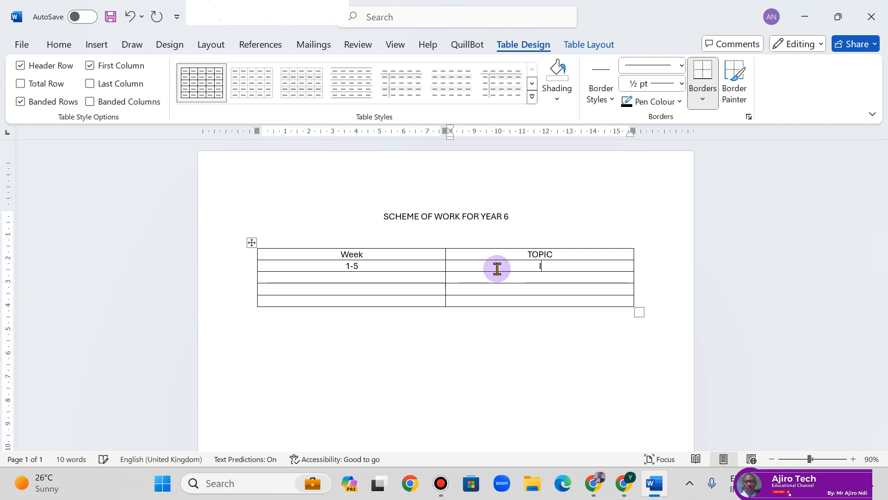
pyautogui.write('Introdyc')
pyautogui.press('BackSpace')
pyautogui.press('BackSpace')
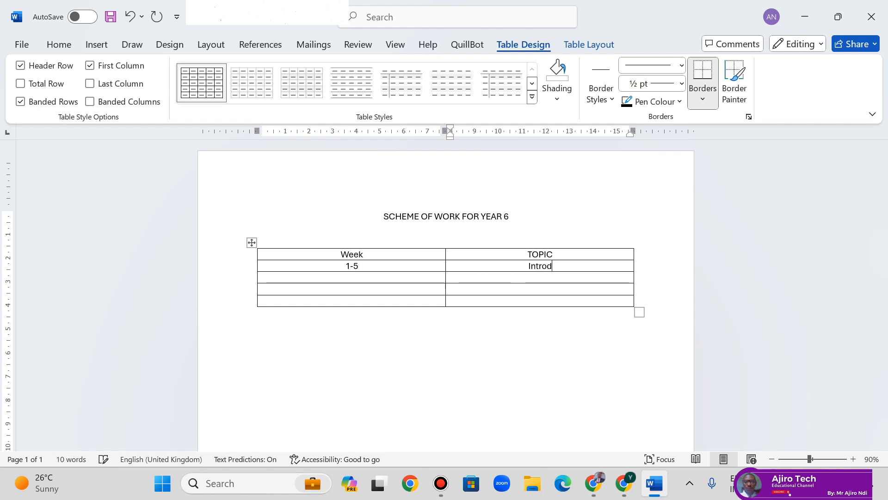
pyautogui.write('uction to computer')
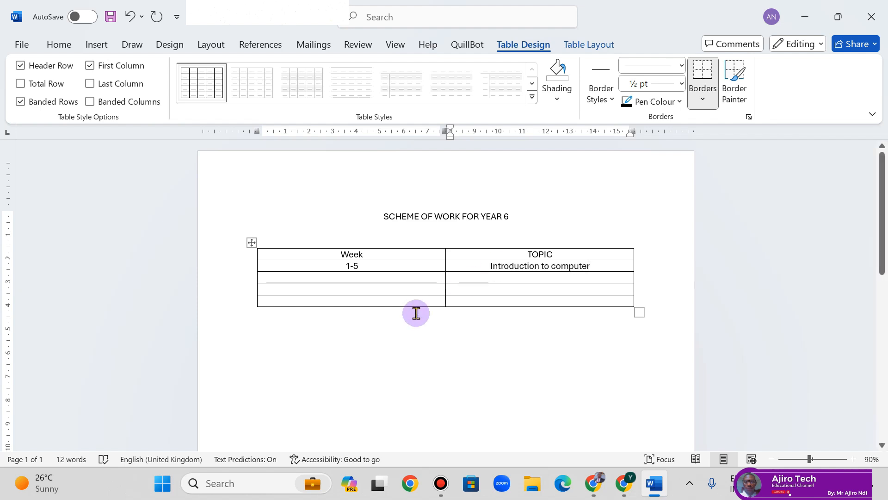
# - Add week 8-10 with topic Computer practical, correcting the 'practicals' misspelling
pyautogui.click(382, 279)
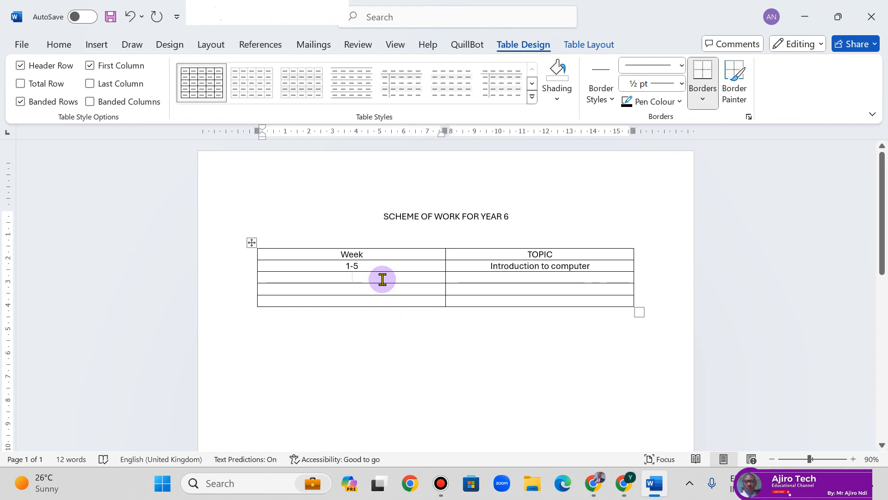
pyautogui.write('8-10')
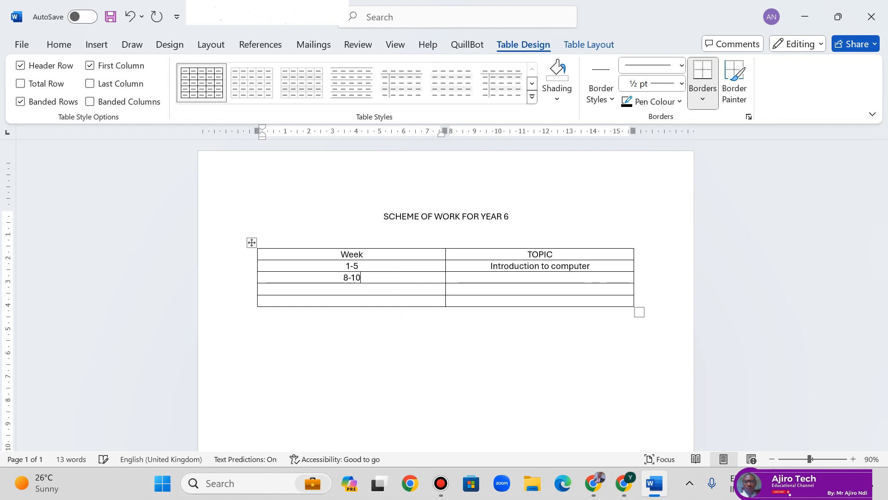
pyautogui.click(508, 276)
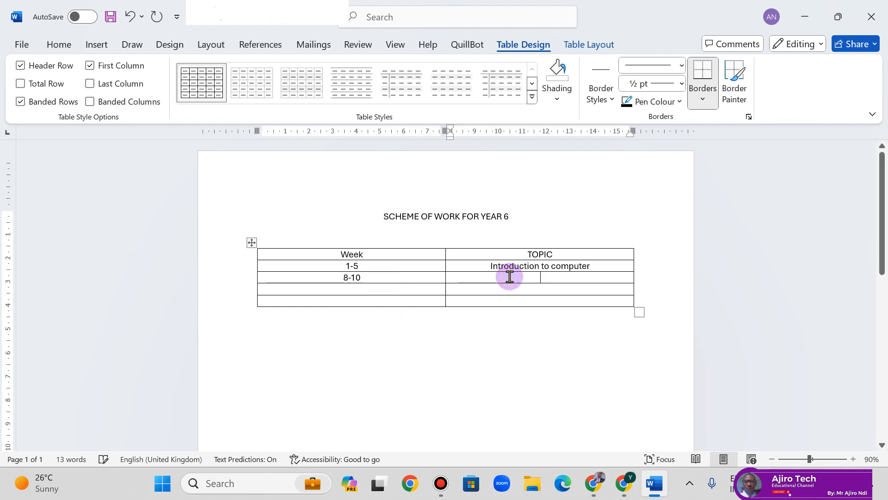
pyautogui.write('Comput')
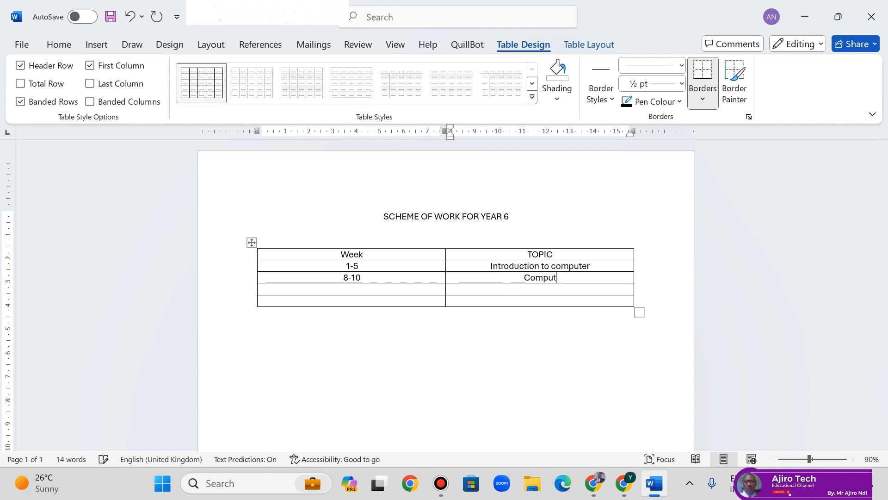
pyautogui.write('er practica')
pyautogui.write('ls')
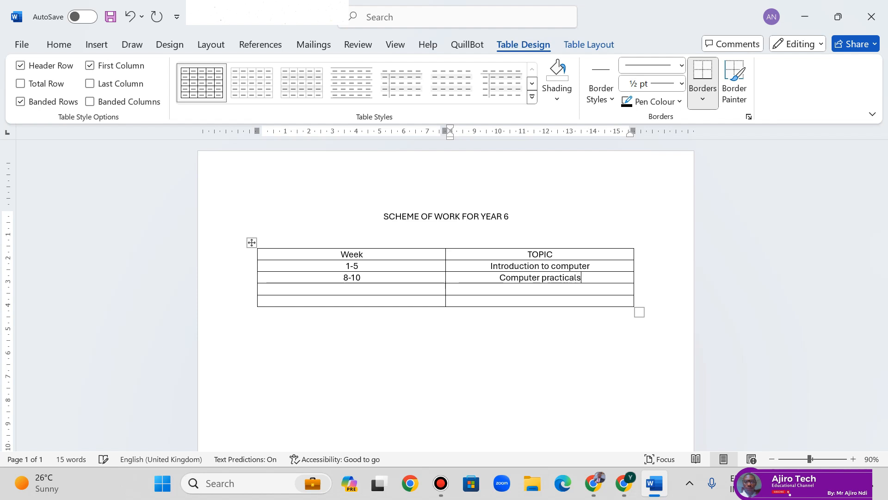
pyautogui.click(701, 298)
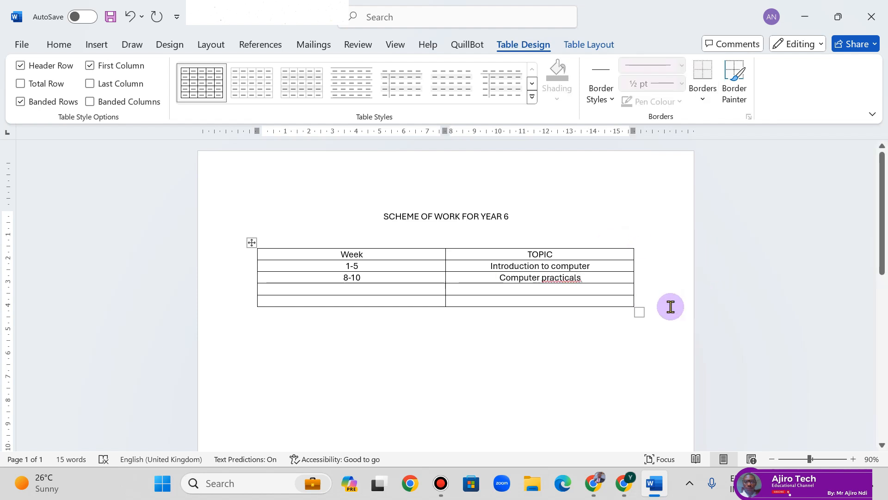
pyautogui.rightClick(560, 277)
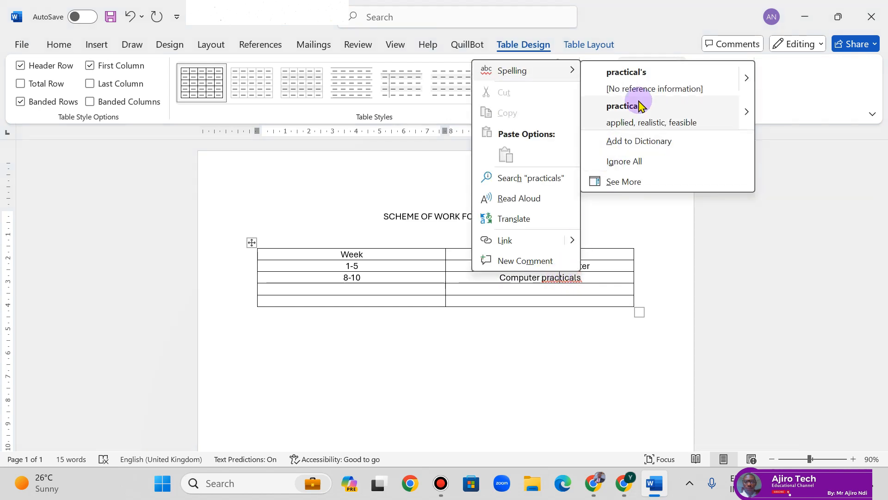
pyautogui.click(638, 118)
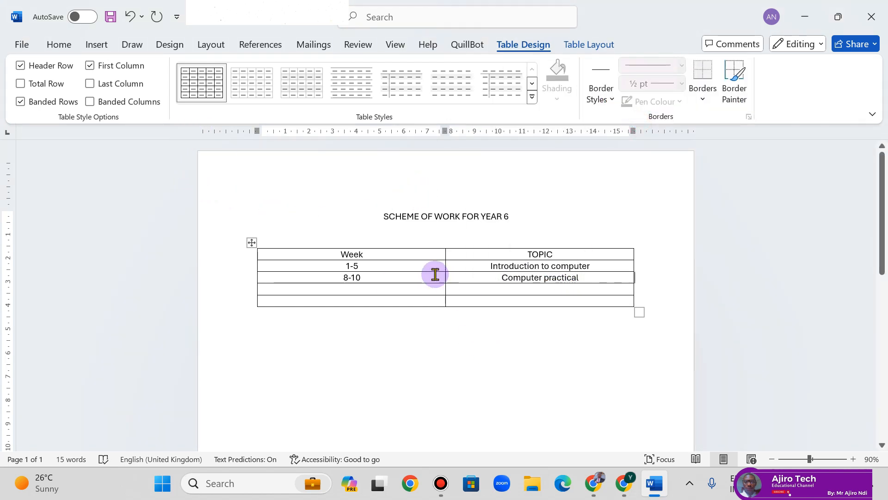
# - Enlarge the title and table text to 18 pt with Grow Font
pyautogui.moveTo(383, 217); pyautogui.dragTo(521, 220)
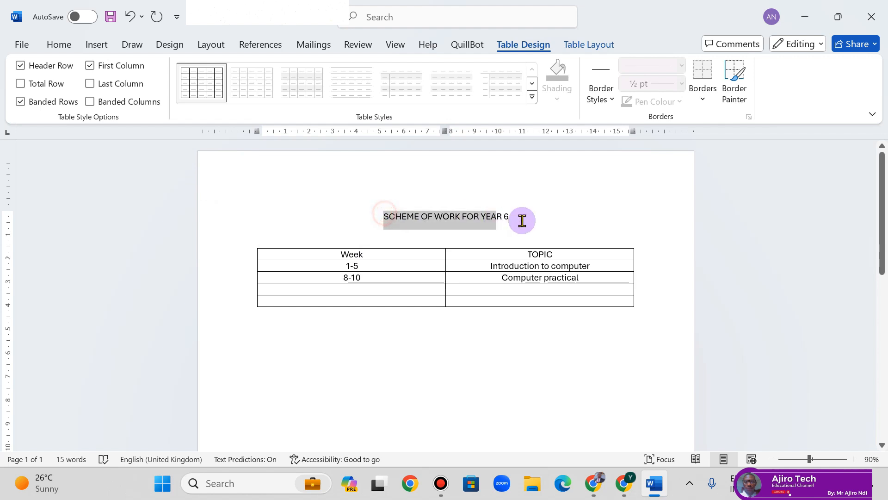
pyautogui.click(197, 101)
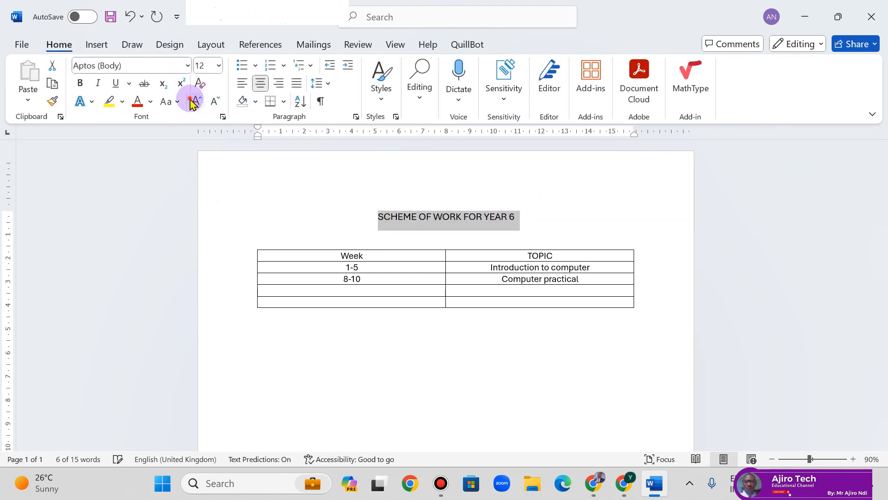
pyautogui.click(196, 100)
pyautogui.click(196, 101)
pyautogui.click(197, 101)
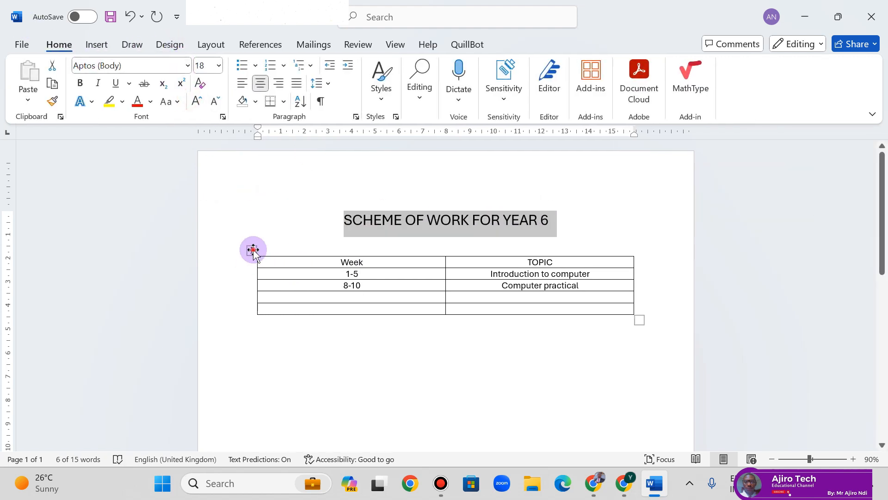
pyautogui.click(252, 250)
pyautogui.click(197, 101)
pyautogui.click(199, 102)
pyautogui.click(199, 102)
pyautogui.click(199, 102)
pyautogui.click(199, 102)
pyautogui.click(199, 102)
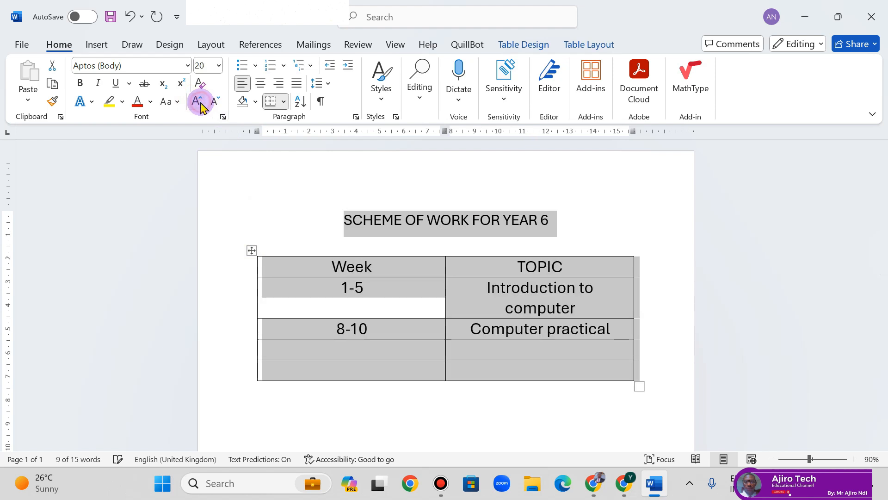
pyautogui.click(219, 101)
pyautogui.click(367, 400)
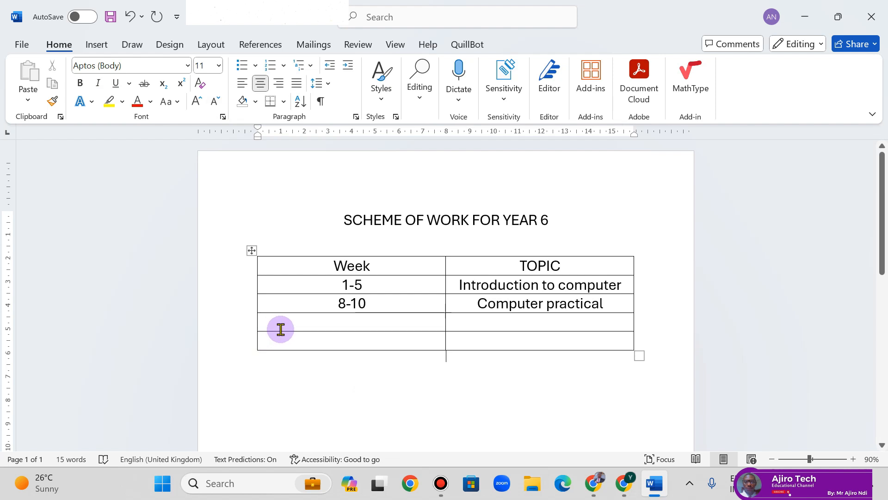
# - Delete the two empty rows at the bottom of the table
pyautogui.moveTo(281, 329); pyautogui.dragTo(559, 343)
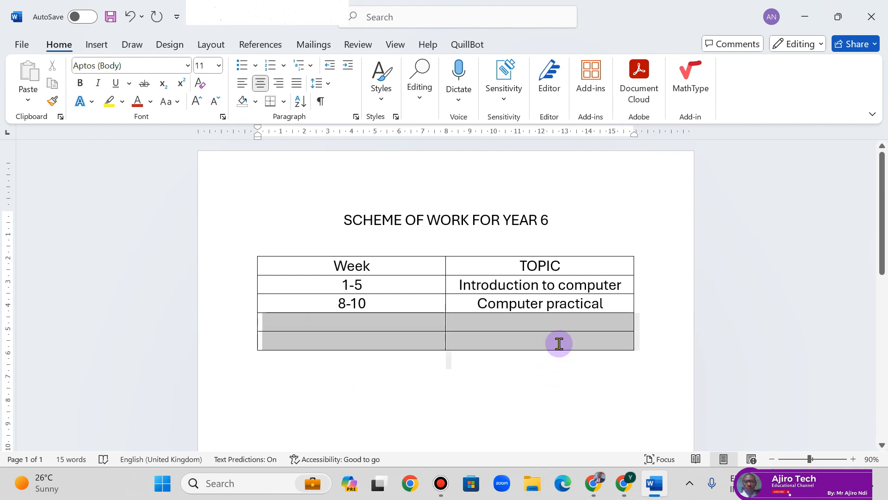
pyautogui.click(774, 308)
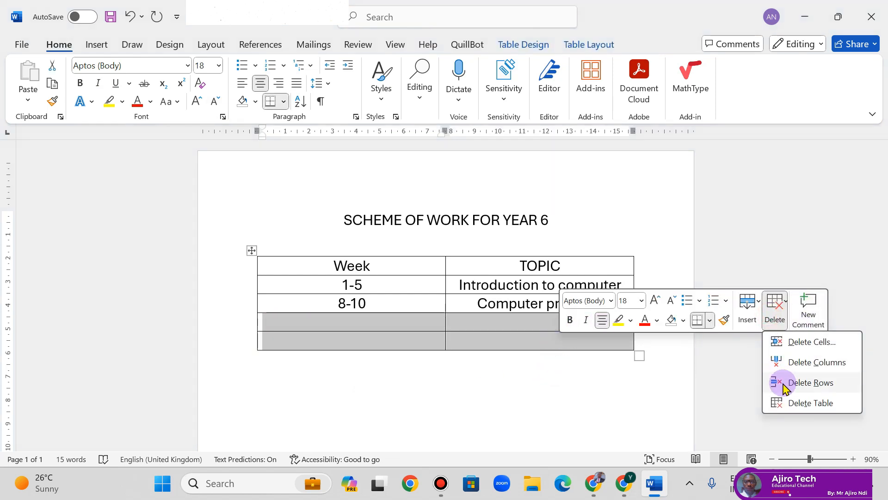
pyautogui.click(784, 383)
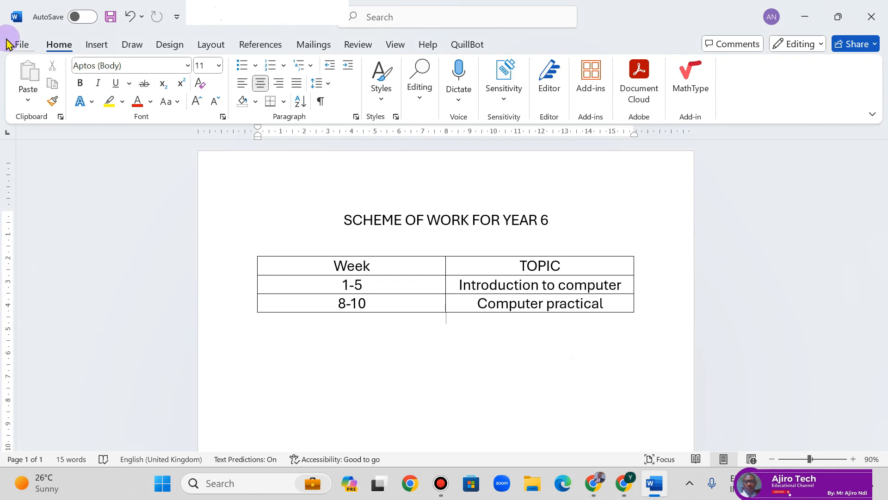
# - Set all table rows to 1.3 cm height with vertically centred text
pyautogui.moveTo(331, 263); pyautogui.dragTo(621, 302)
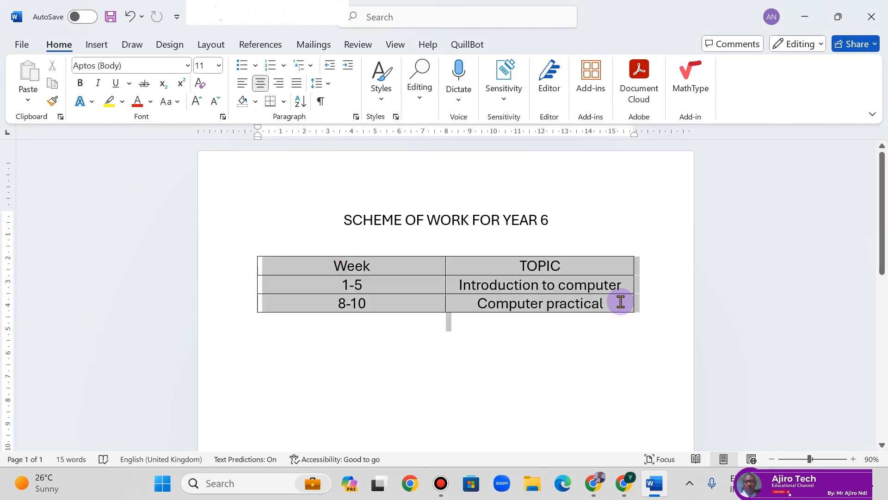
pyautogui.click(586, 45)
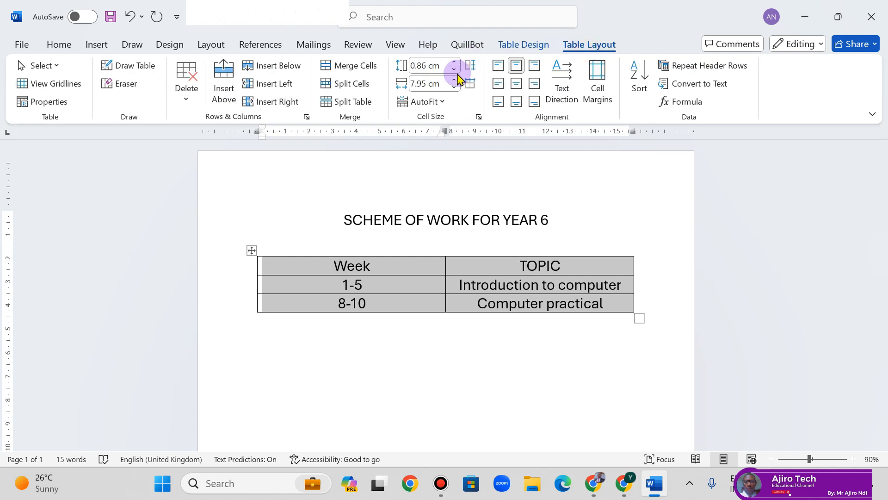
pyautogui.click(454, 62)
pyautogui.click(453, 62)
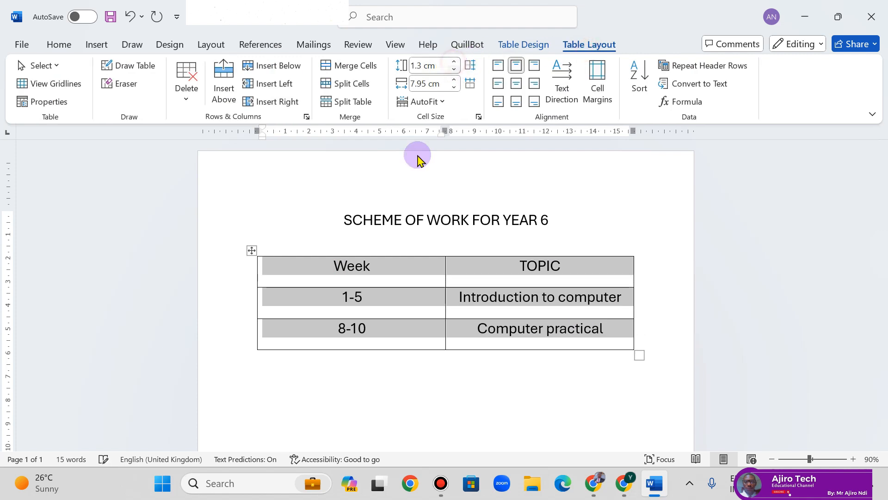
pyautogui.click(298, 417)
pyautogui.moveTo(320, 259); pyautogui.dragTo(625, 331)
pyautogui.click(554, 338)
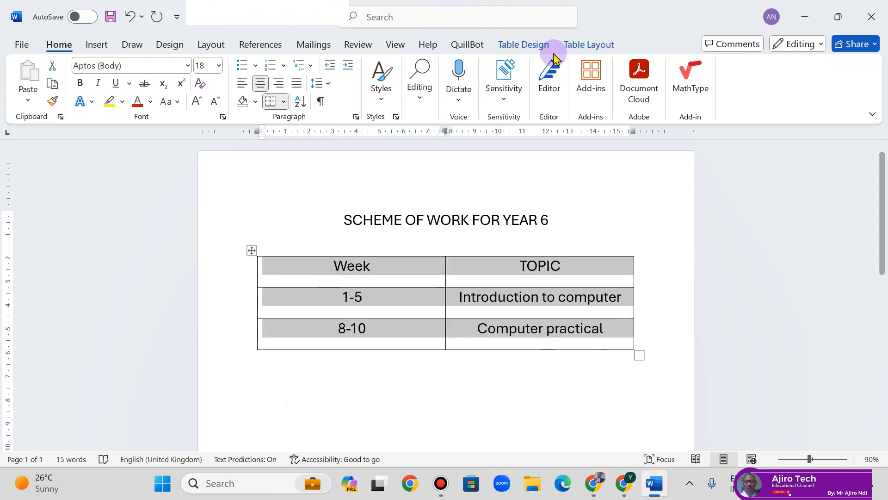
pyautogui.click(588, 45)
pyautogui.click(516, 83)
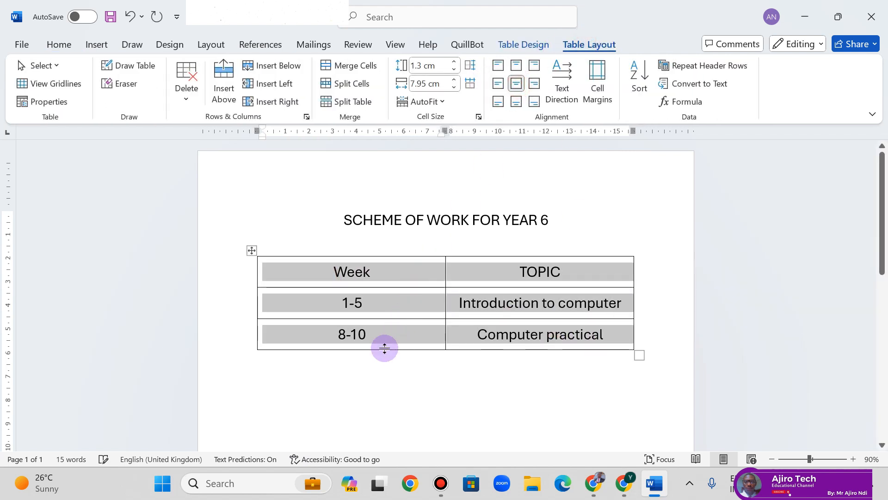
pyautogui.click(362, 381)
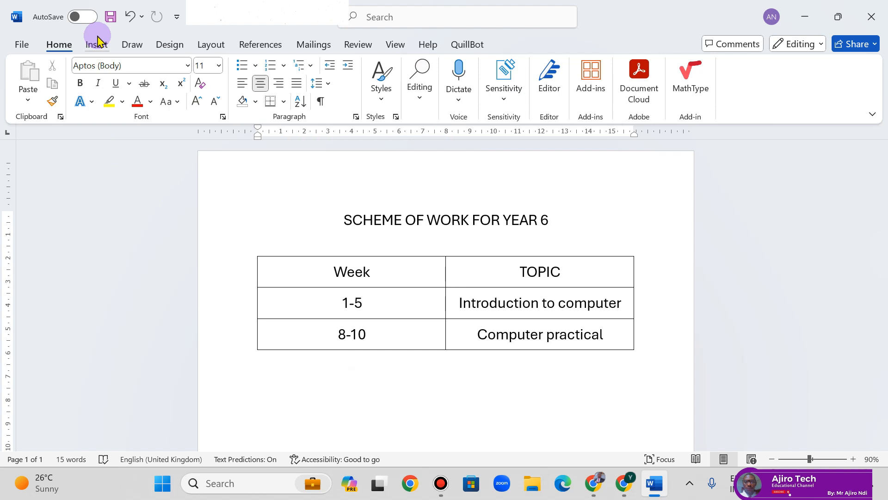
# - In Save As, target the Desktop and save as PDF (*.pdf) named SCHEME OF WORK FOR YEAR 6
pyautogui.click(21, 46)
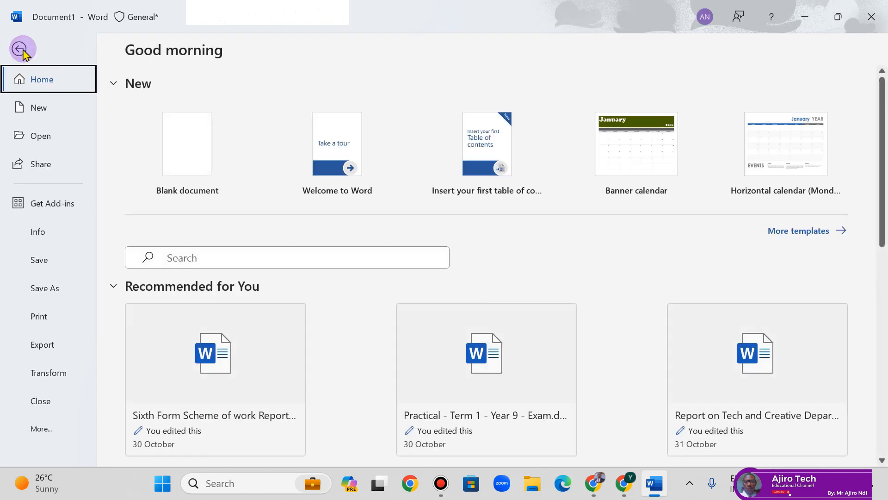
pyautogui.click(47, 287)
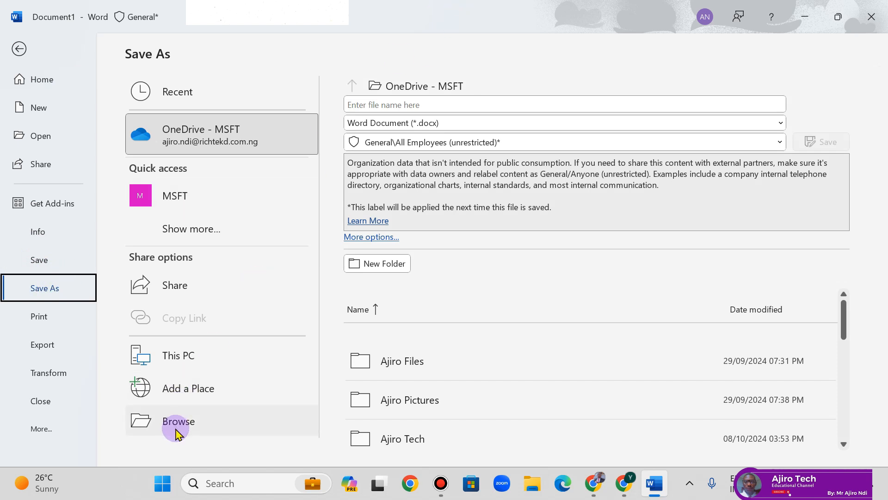
pyautogui.click(178, 431)
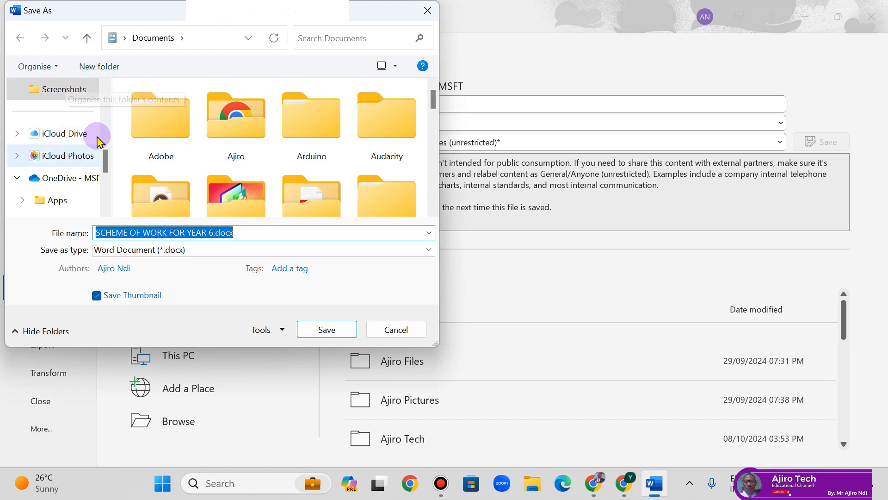
pyautogui.click(104, 99)
pyautogui.click(104, 99)
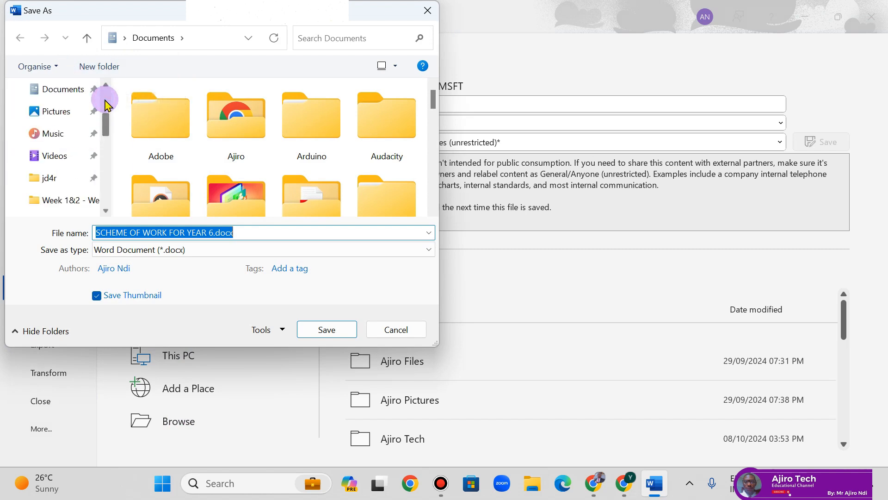
pyautogui.click(106, 106)
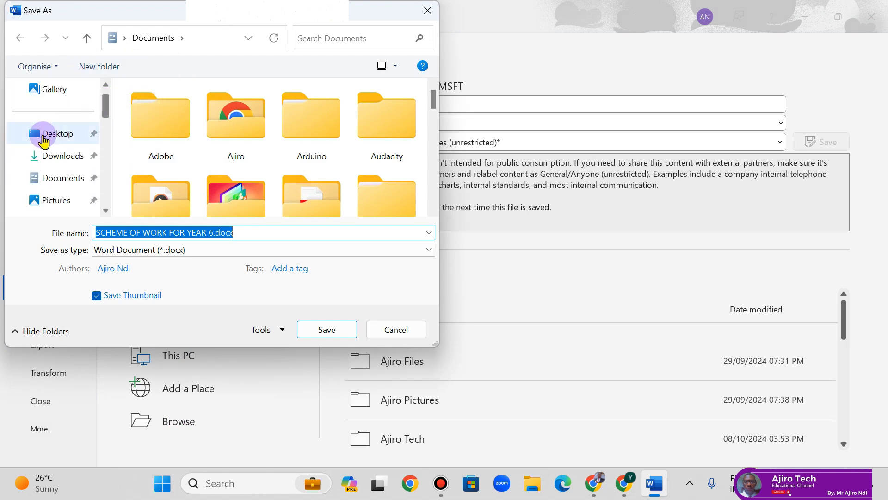
pyautogui.click(43, 137)
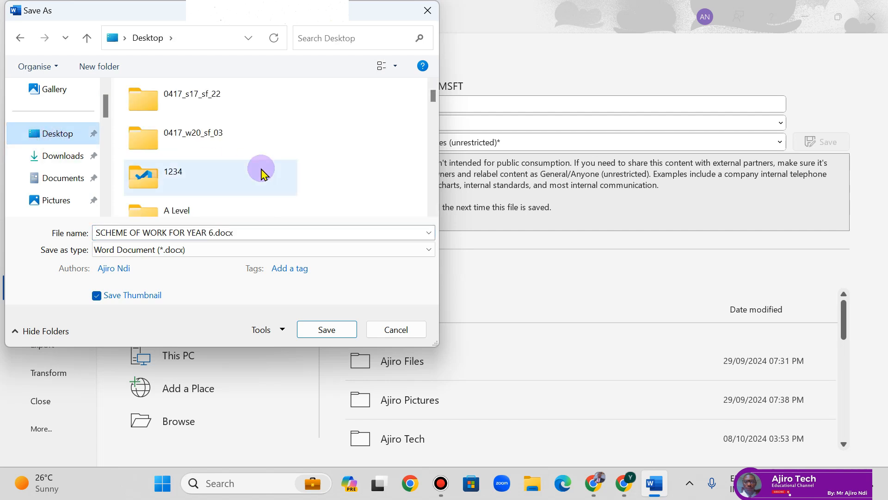
pyautogui.click(248, 236)
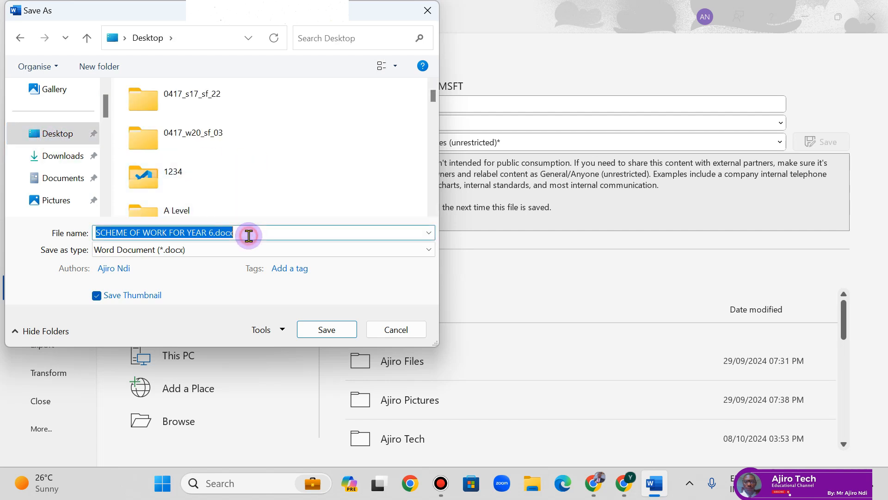
pyautogui.click(204, 254)
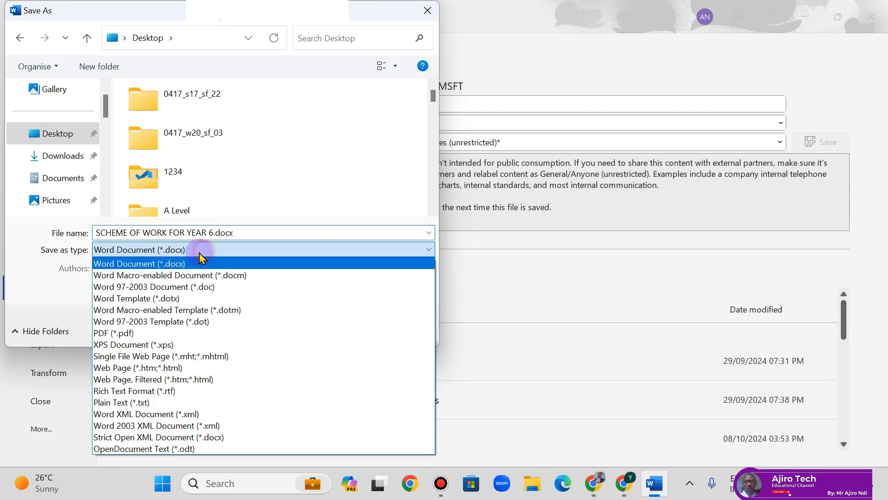
pyautogui.click(198, 334)
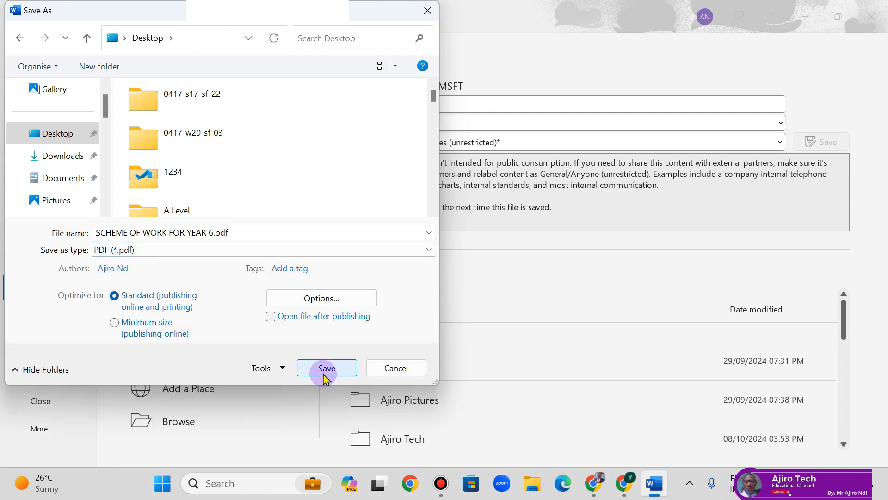
# - Create a new Desktop folder named Year 6 ICT - Google Classroom
pyautogui.rightClick(115, 149)
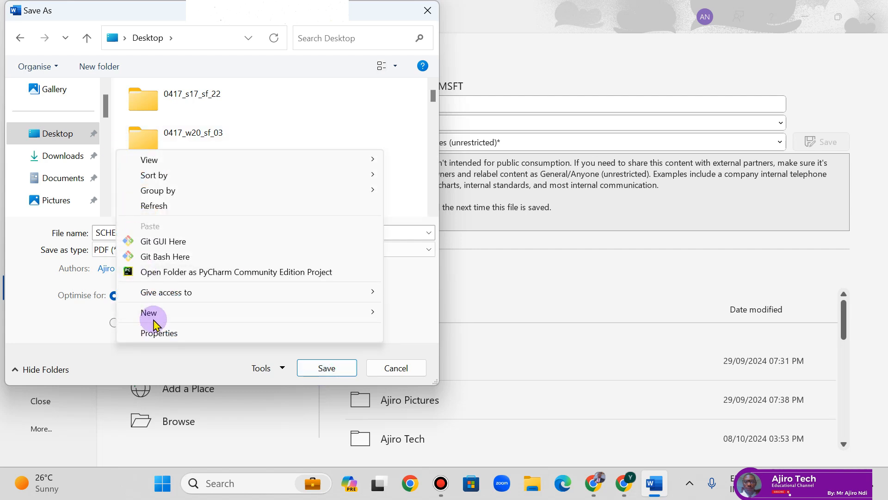
pyautogui.moveTo(153, 312)
pyautogui.click(416, 122)
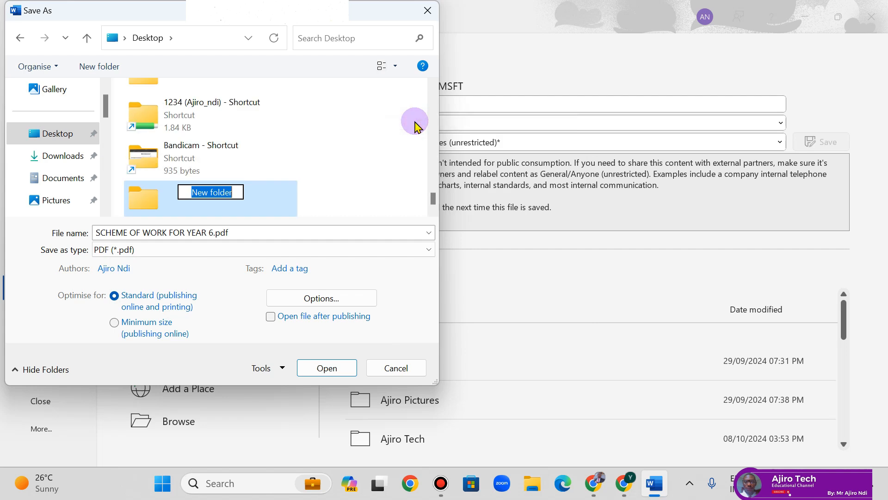
pyautogui.write('Years')
pyautogui.press('BackSpace')
pyautogui.press('BackSpace')
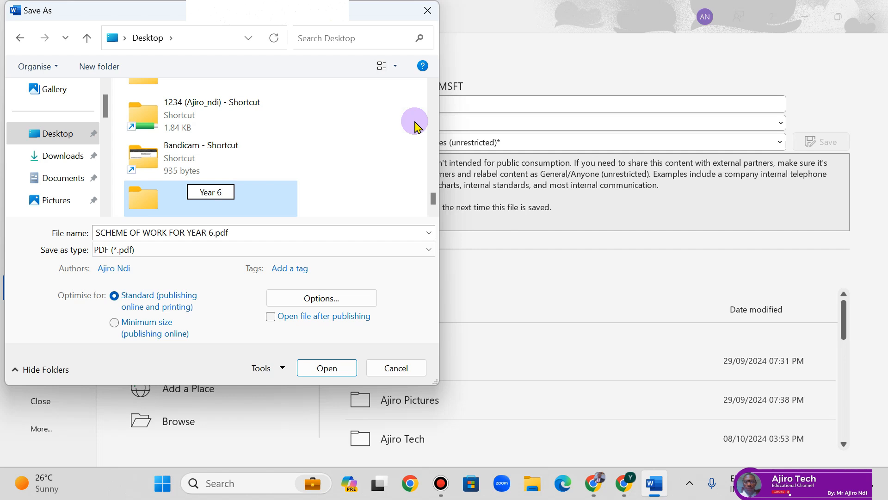
pyautogui.write('r 6 ICT - ')
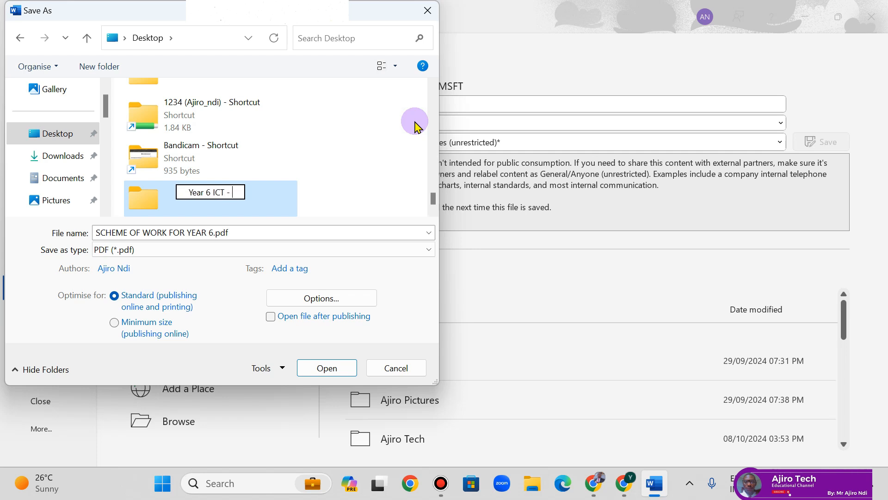
pyautogui.write('Google Classroom')
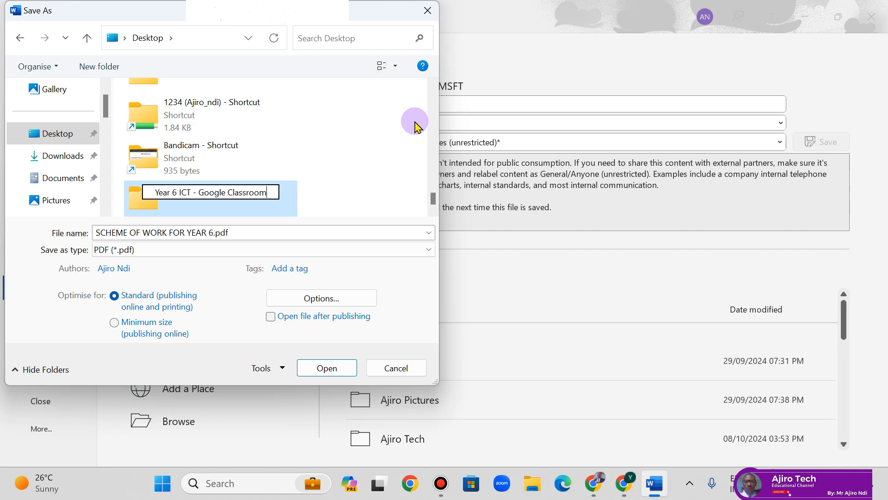
pyautogui.press('Return')
# - Save the PDF inside the Year 6 ICT - Google Classroom folder
pyautogui.doubleClick(254, 204)
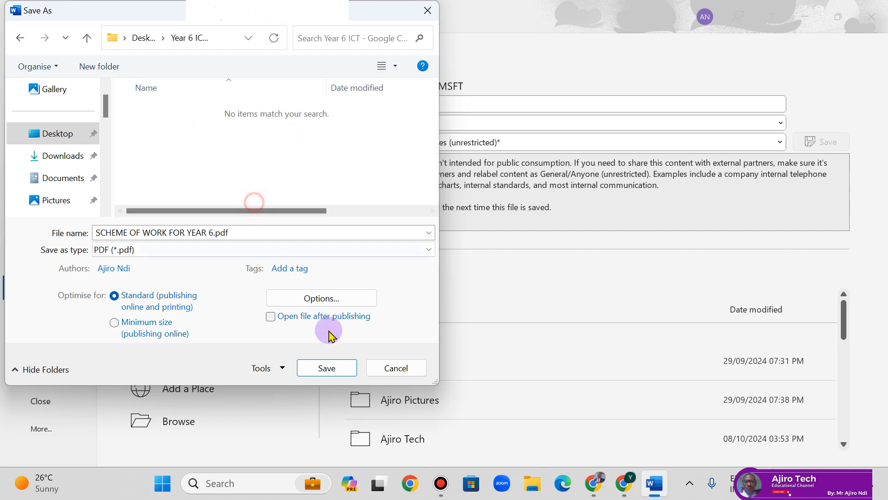
pyautogui.click(326, 368)
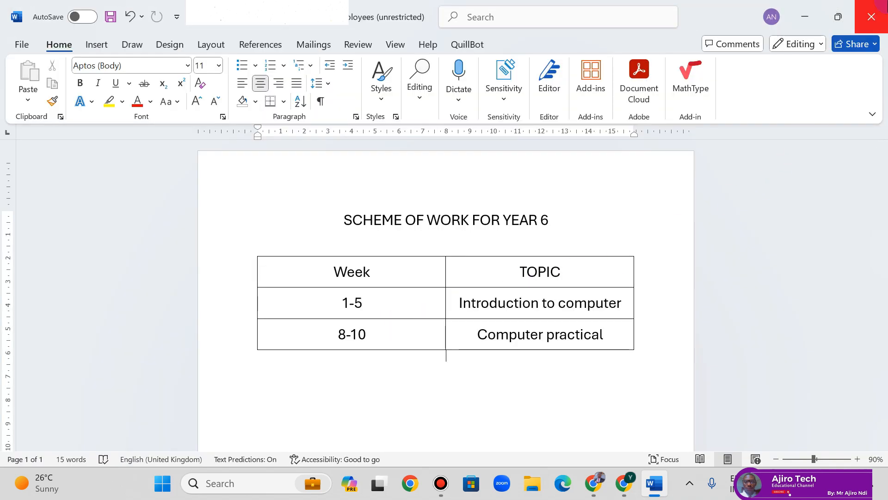
pyautogui.click(603, 494)
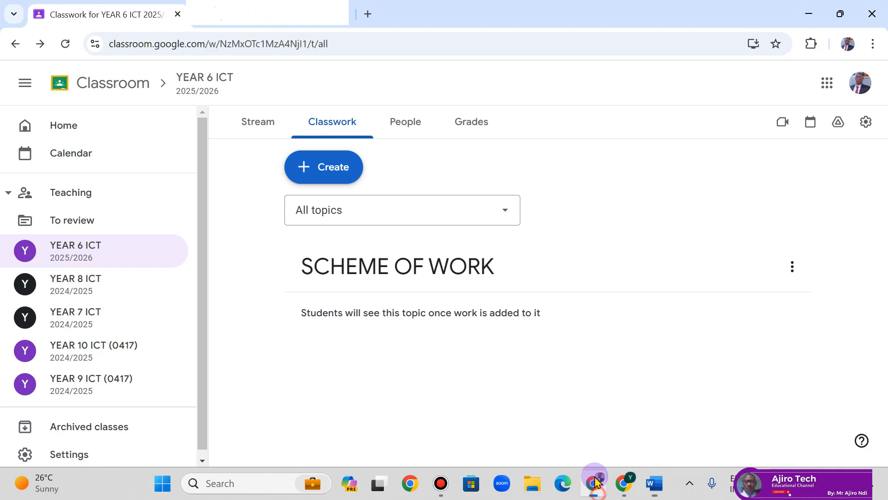
# - Create a new material titled 'Scheme of work' and assign it to the SCHEME OF WORK topic
pyautogui.click(338, 177)
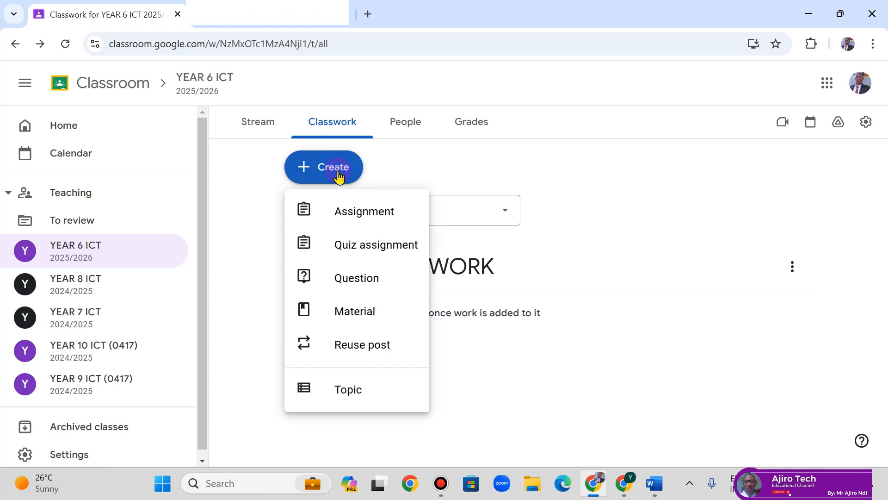
pyautogui.click(380, 322)
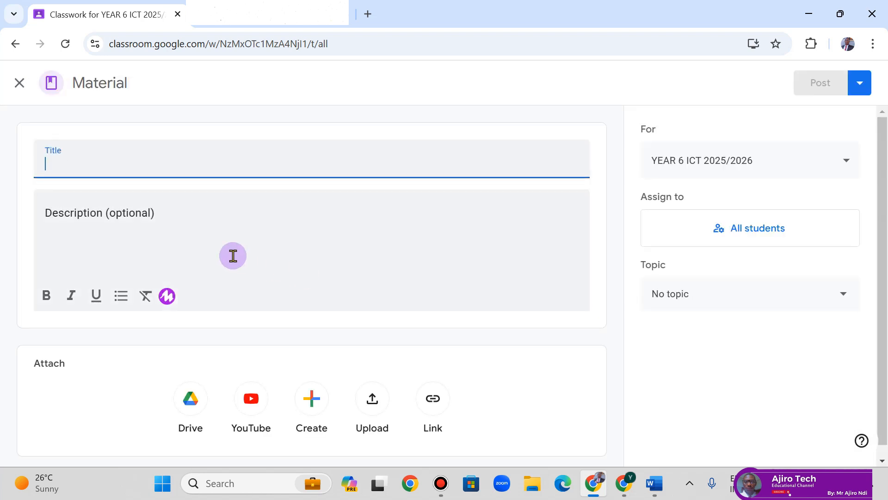
pyautogui.write('Scheme of work')
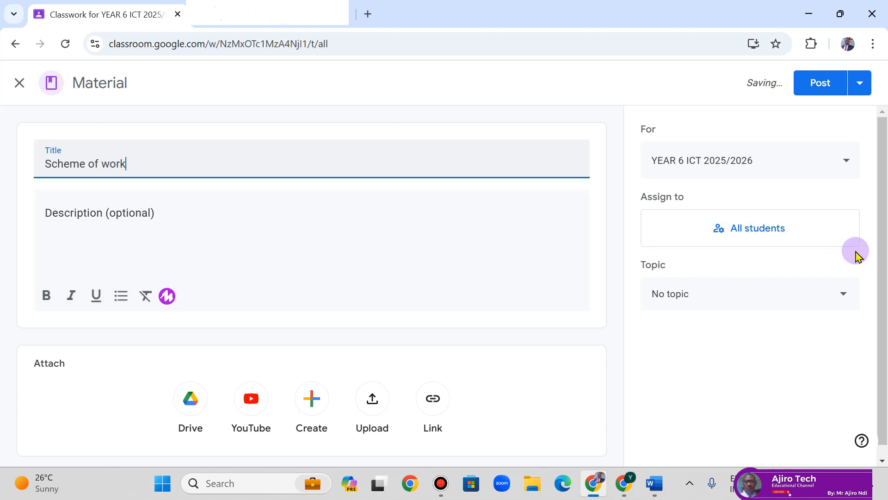
pyautogui.click(696, 301)
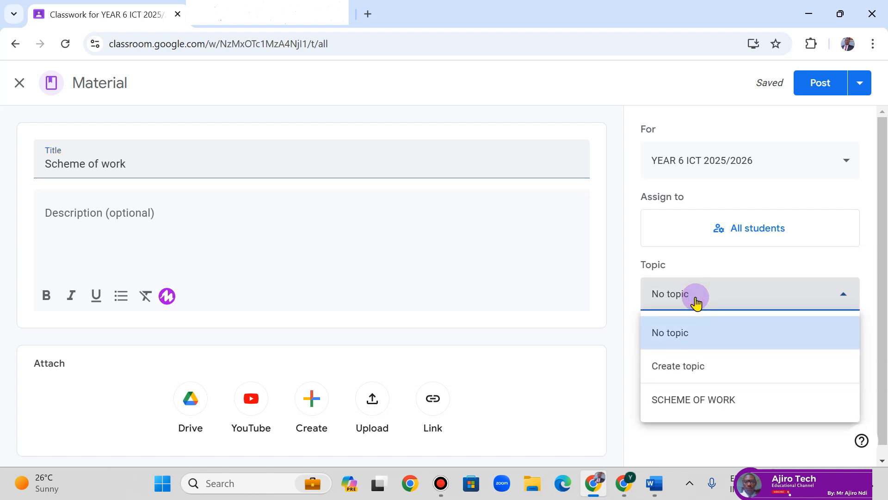
pyautogui.click(682, 412)
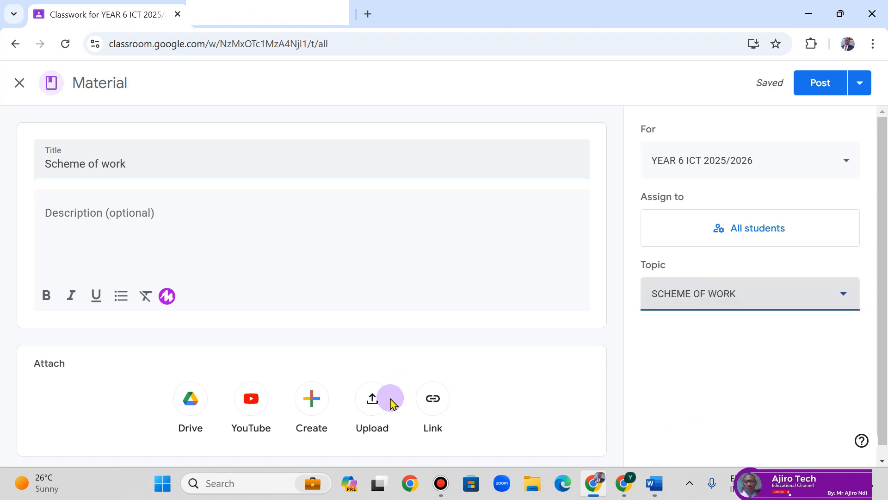
pyautogui.click(372, 402)
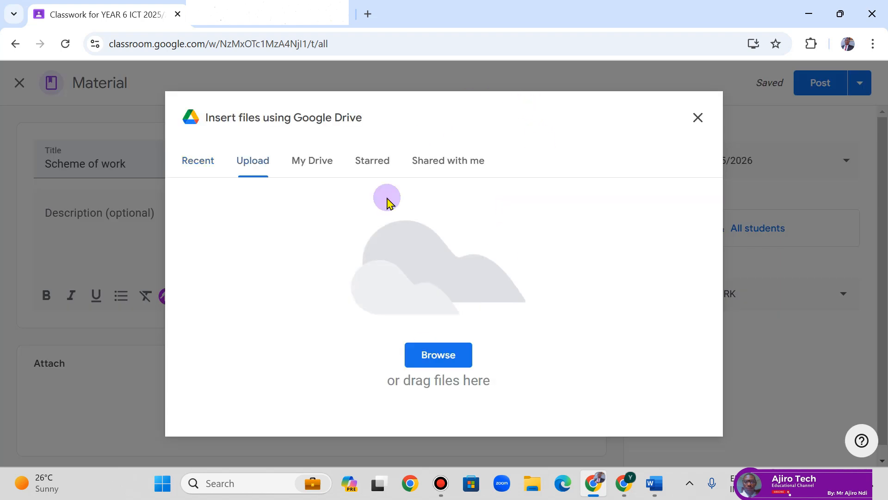
# - Look through the Drive file sources (My Drive, Starred, Shared, Recent), then return to Upload
pyautogui.click(319, 167)
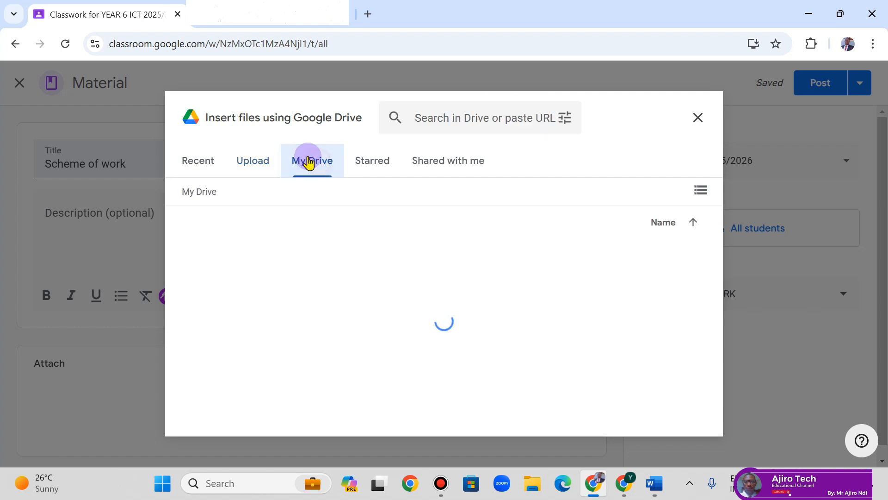
pyautogui.click(263, 161)
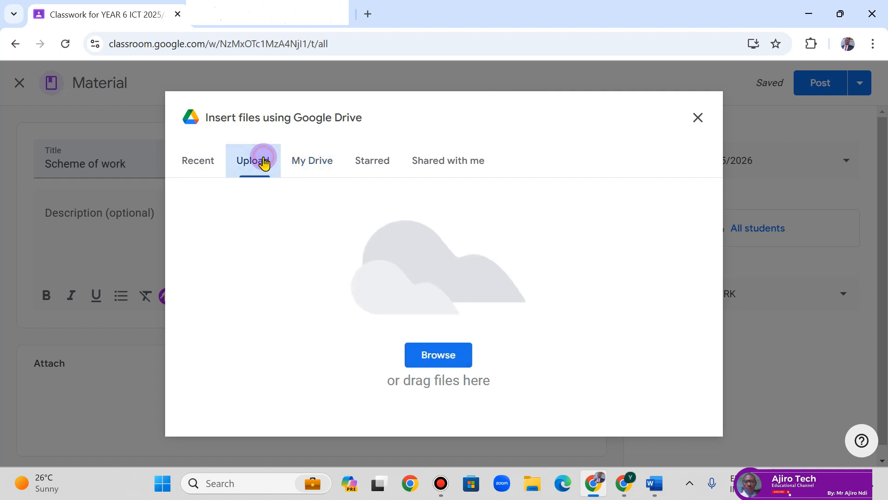
pyautogui.click(366, 167)
pyautogui.click(428, 159)
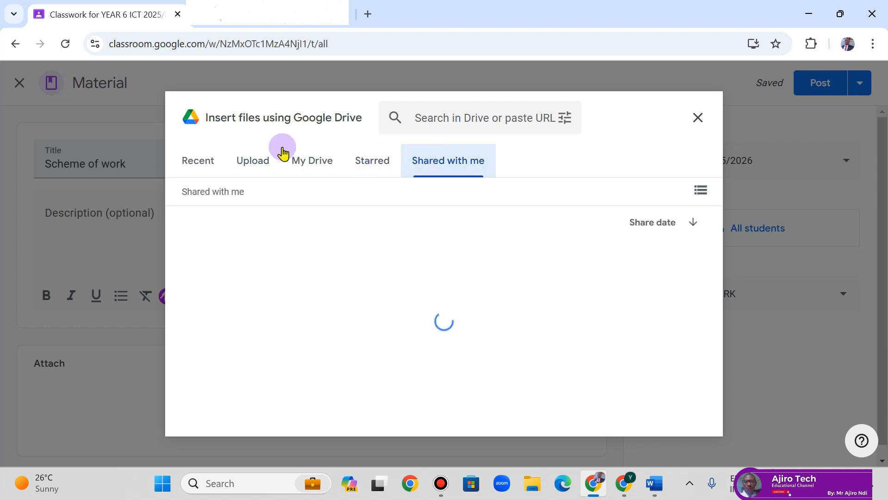
pyautogui.click(206, 169)
pyautogui.click(259, 170)
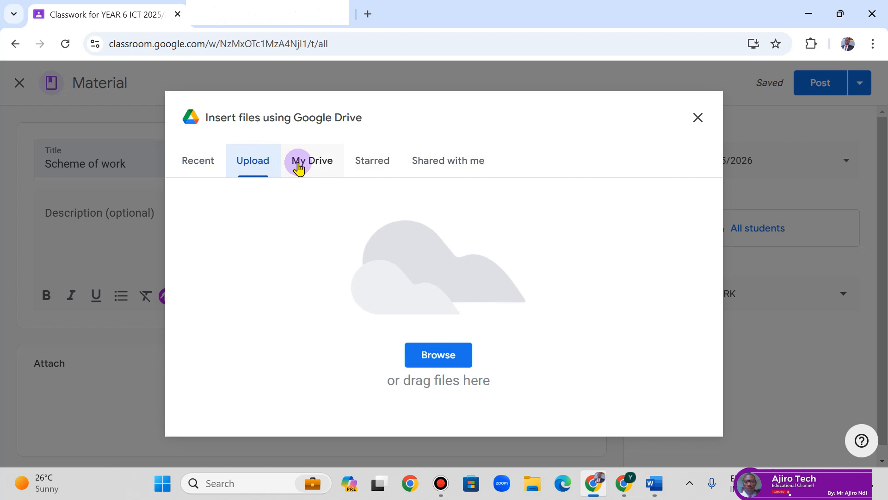
# - Upload SCHEME OF WORK FOR YEAR 6.pdf from Desktop > Year 6 ICT - Google Classroom
pyautogui.click(428, 358)
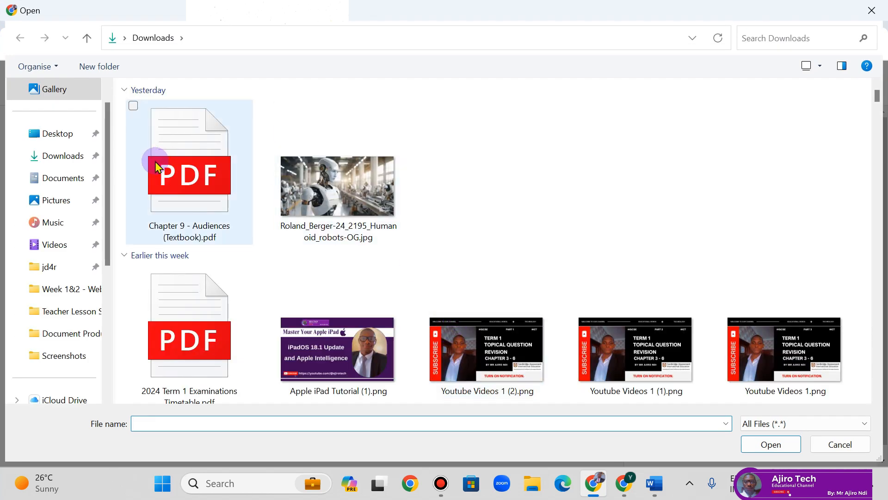
pyautogui.click(66, 134)
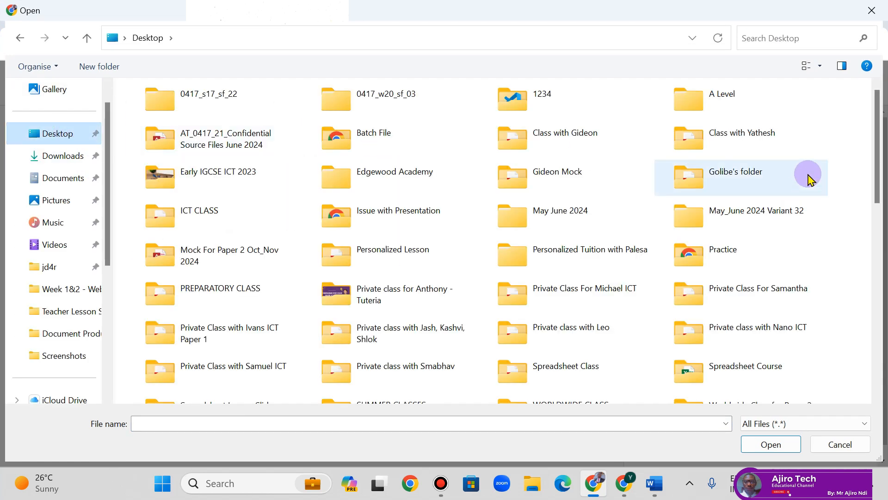
pyautogui.moveTo(874, 134); pyautogui.dragTo(875, 202)
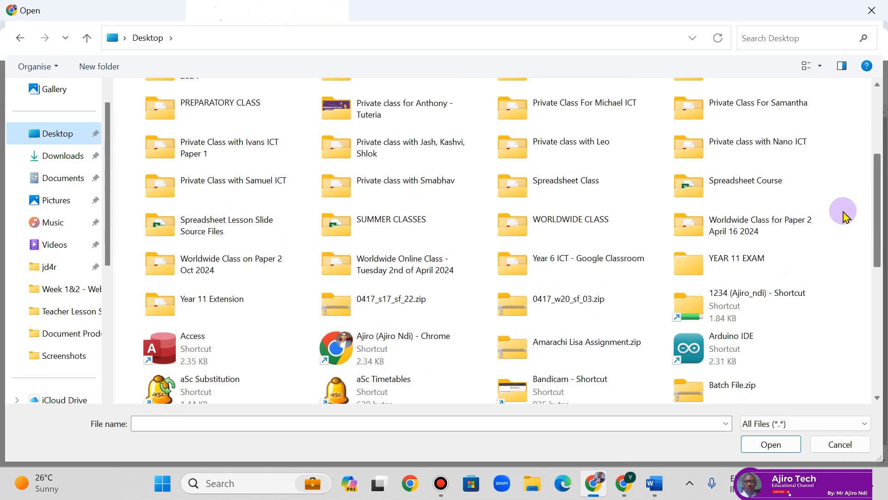
pyautogui.doubleClick(616, 262)
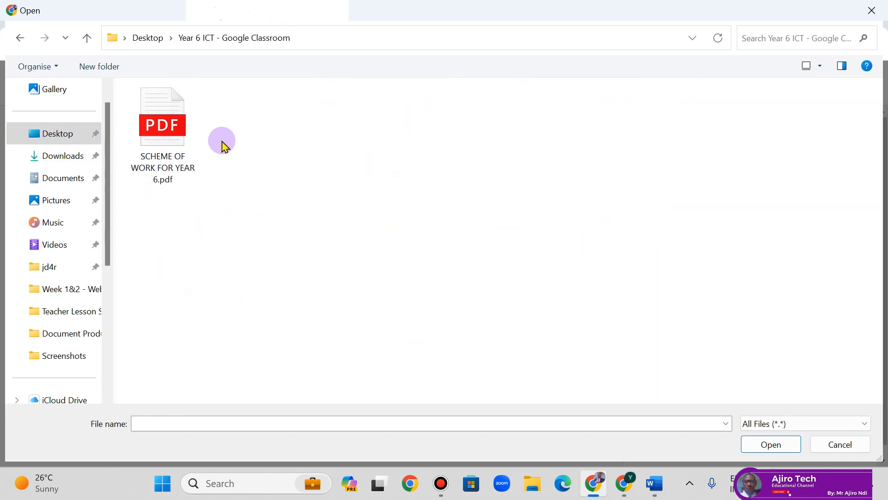
pyautogui.click(167, 131)
pyautogui.click(772, 444)
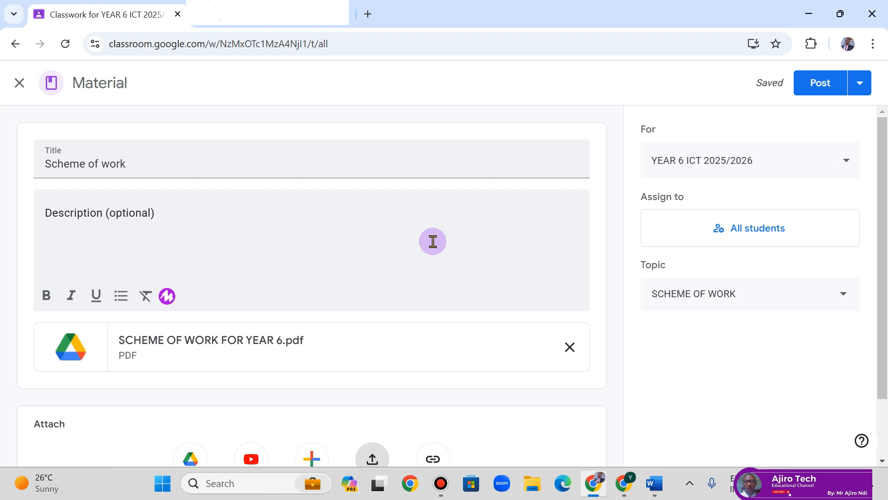
# - Open the posting options menu beside the Post button for the Scheme of work material
pyautogui.click(860, 86)
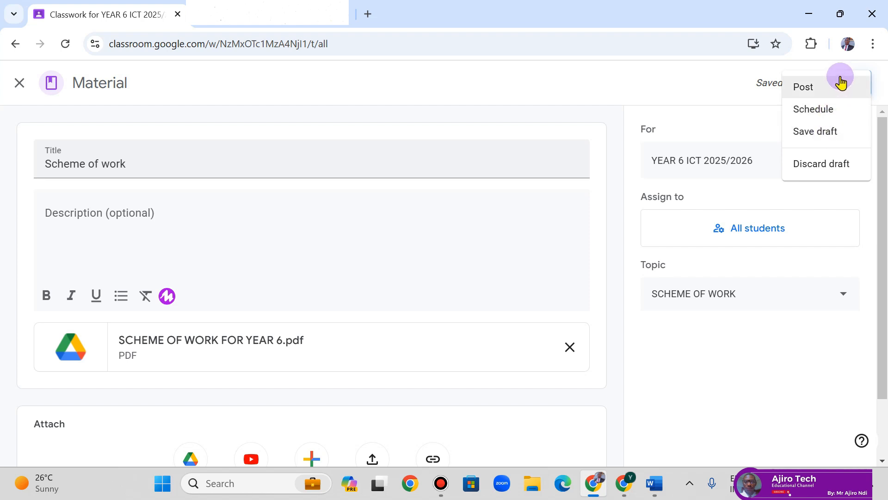
# - Schedule the Scheme of work material for November 17, 2024 at 9:08 AM
pyautogui.click(827, 110)
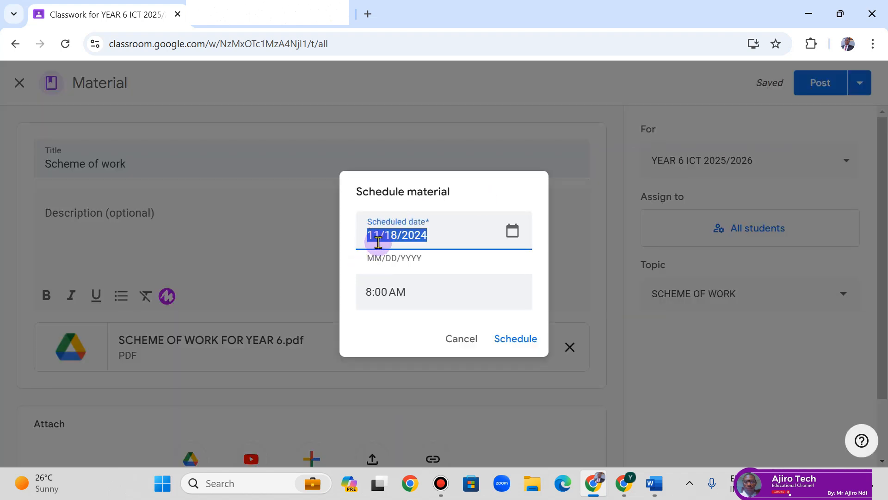
pyautogui.click(512, 233)
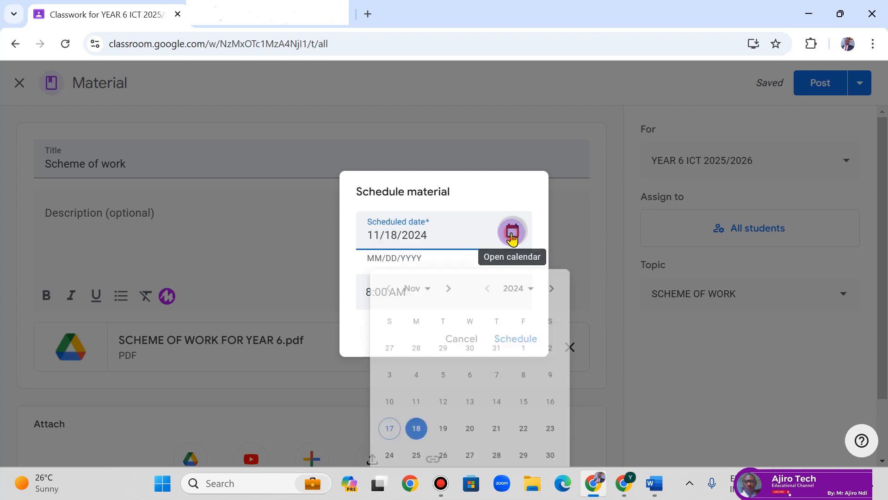
pyautogui.click(374, 382)
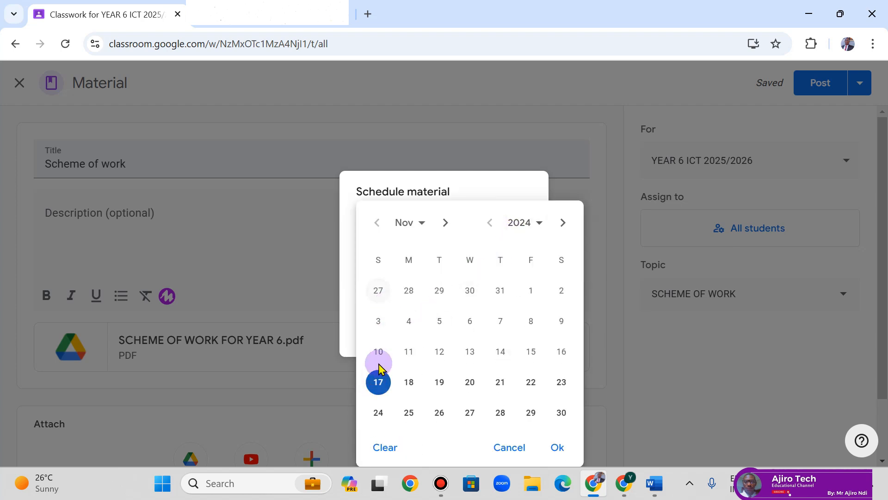
pyautogui.click(557, 447)
pyautogui.click(368, 284)
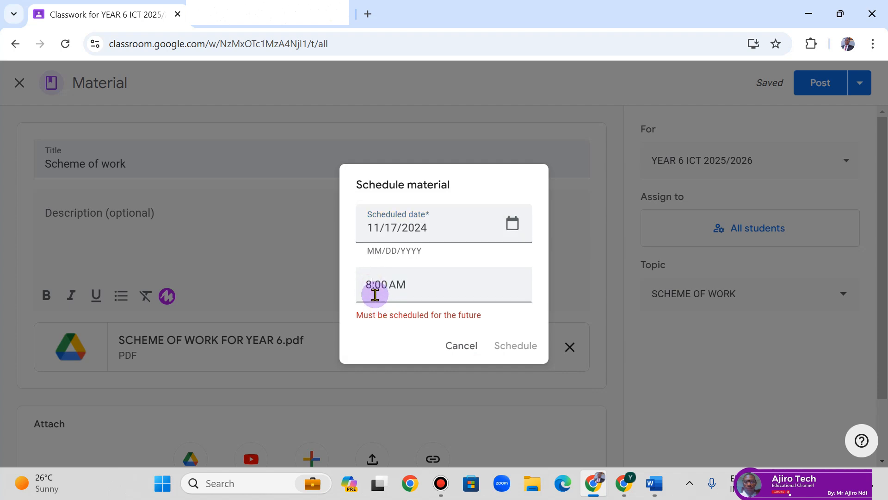
pyautogui.press('BackSpace')
pyautogui.write('9')
pyautogui.press('Delete')
pyautogui.write('8')
pyautogui.press('Tab')
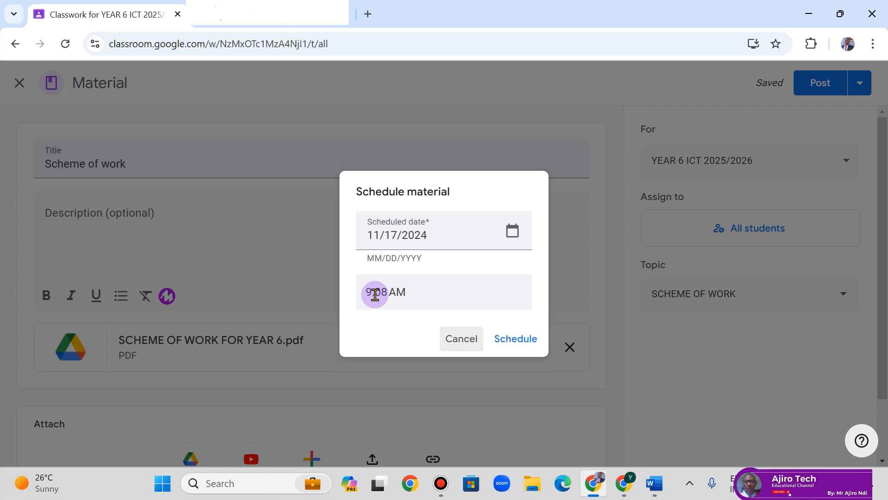
pyautogui.click(516, 343)
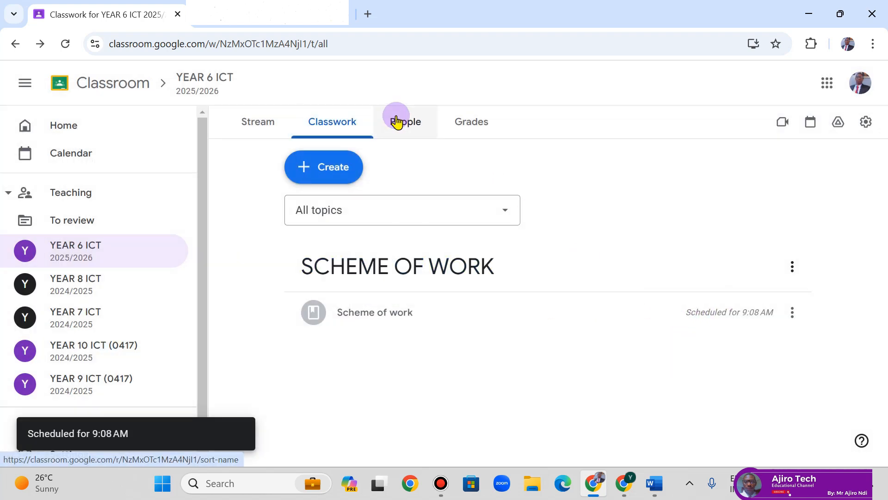
# - View the Grades tab, return to Classwork, and open the Create menu
pyautogui.click(470, 123)
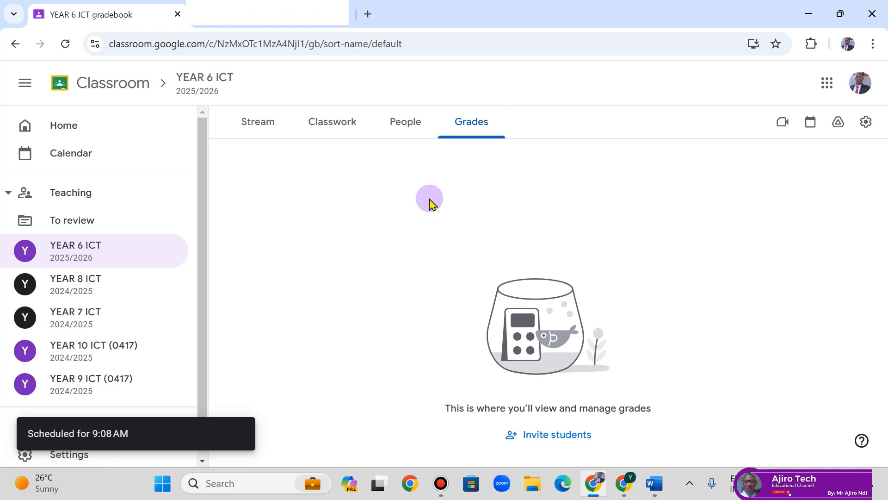
pyautogui.click(349, 125)
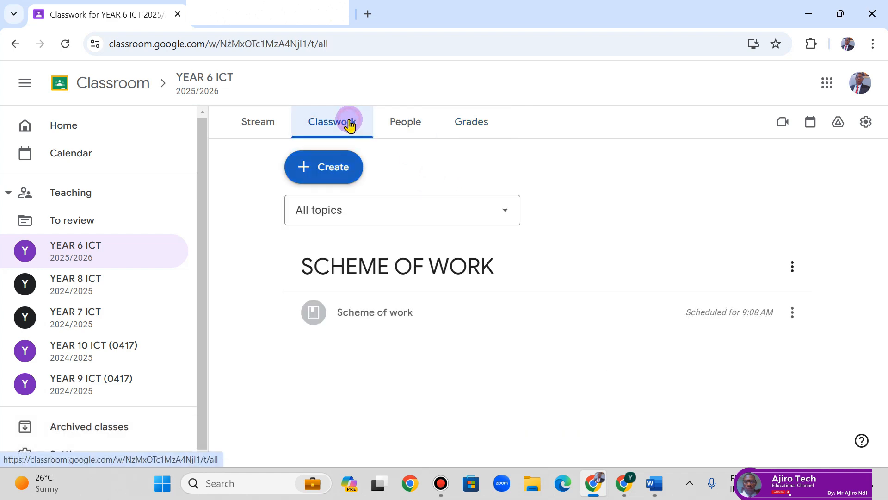
pyautogui.click(333, 177)
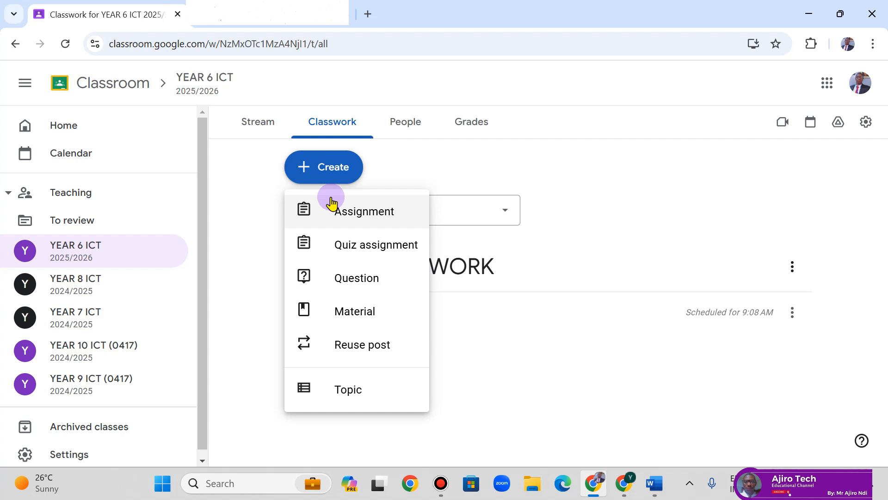
# - Start a blank quiz assignment, lower its points from 100 to 10, then close it unposted
pyautogui.click(384, 251)
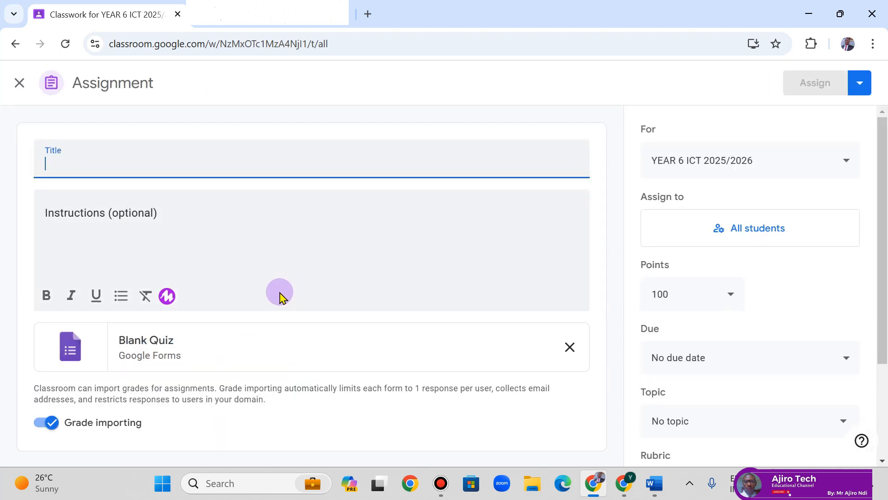
pyautogui.scroll(-2, 190, 304)
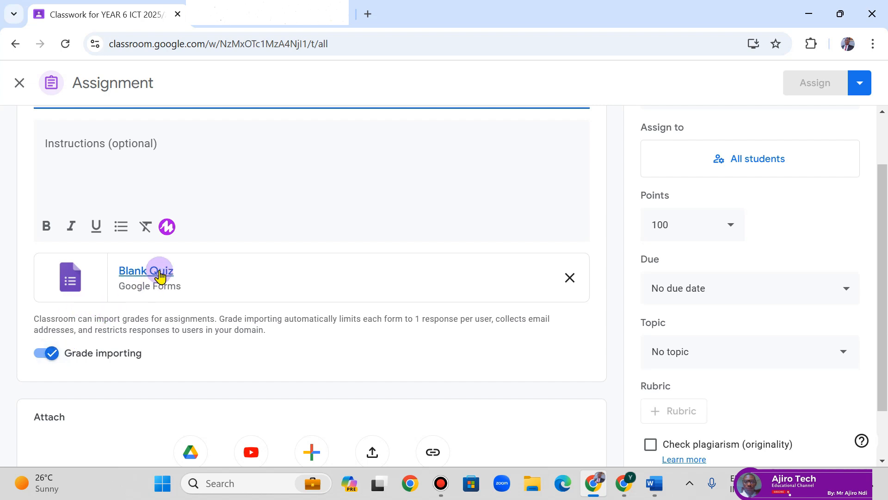
pyautogui.click(694, 225)
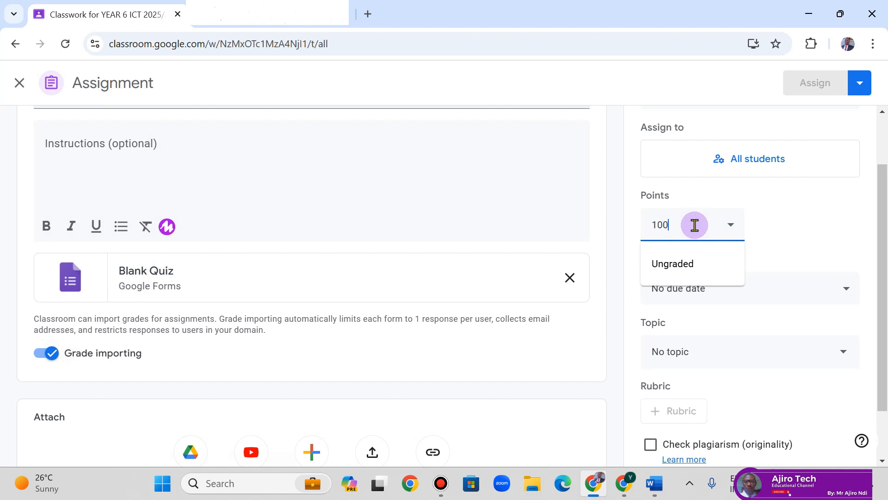
pyautogui.press('BackSpace')
pyautogui.click(803, 212)
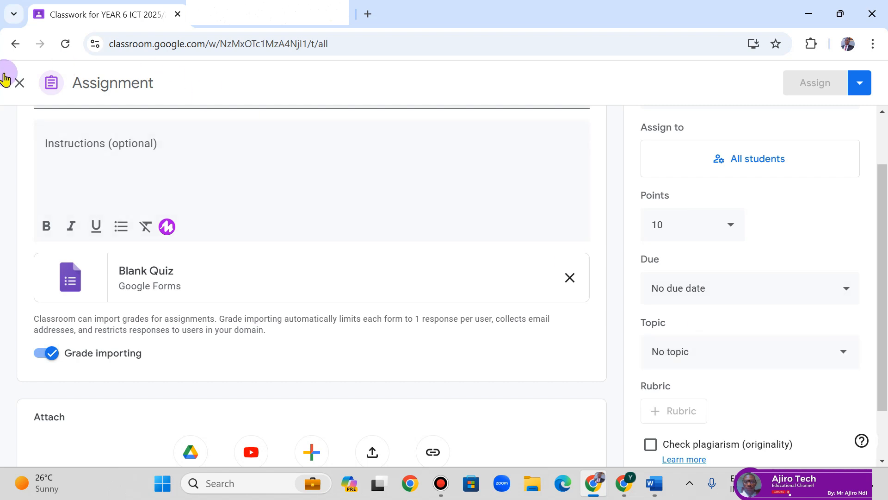
pyautogui.click(14, 84)
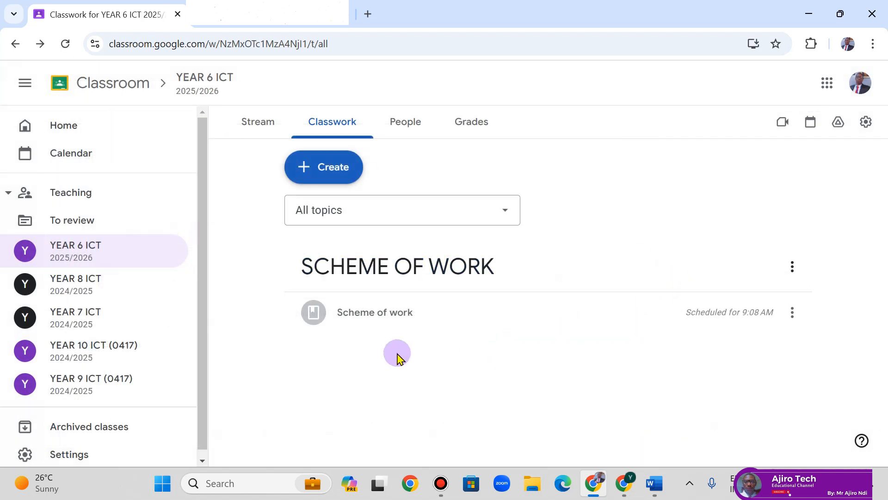
# - Add a new topic named 'INTRODUCTION TO COMPUTER' to the Classwork page
pyautogui.click(349, 166)
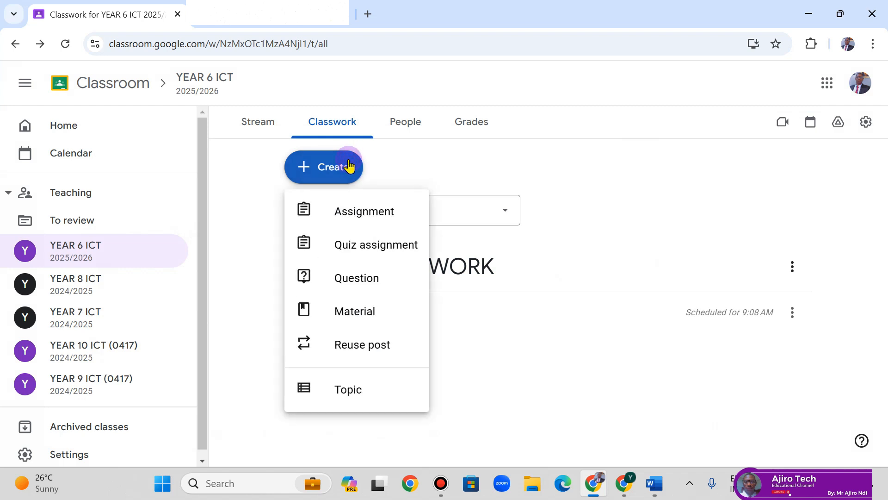
pyautogui.click(367, 396)
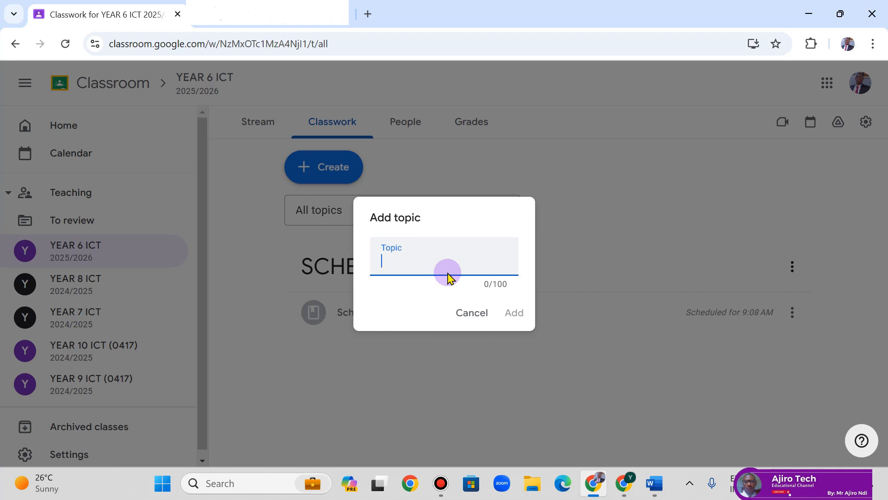
pyautogui.write('INTRODUCTION TO CO,')
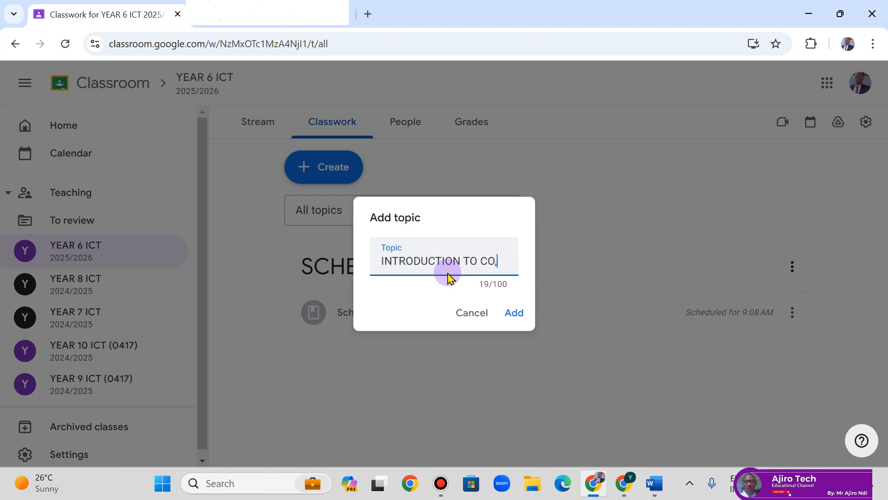
pyautogui.press('BackSpace')
pyautogui.write('MPUTER')
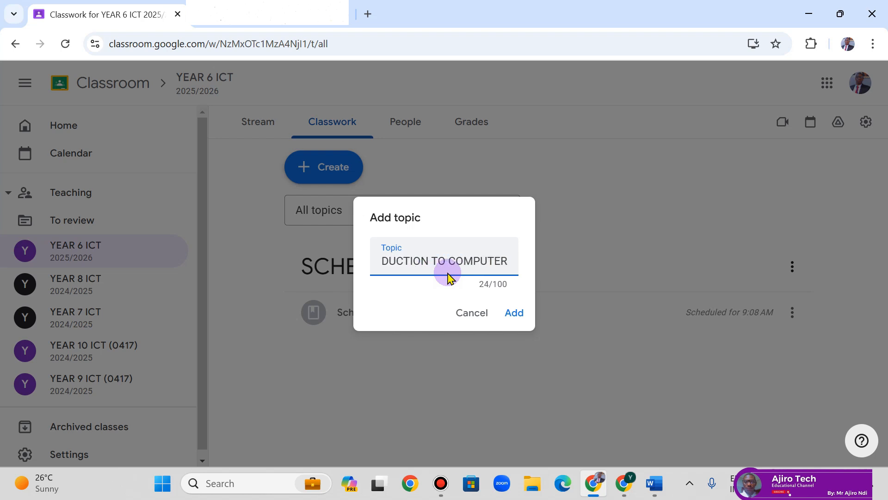
pyautogui.click(523, 319)
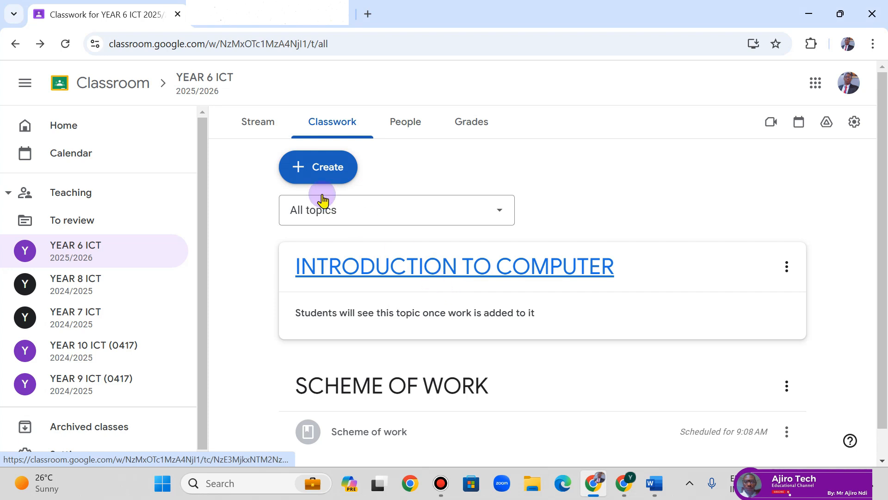
# - Start a blank material post and open its Add link dialog
pyautogui.click(309, 176)
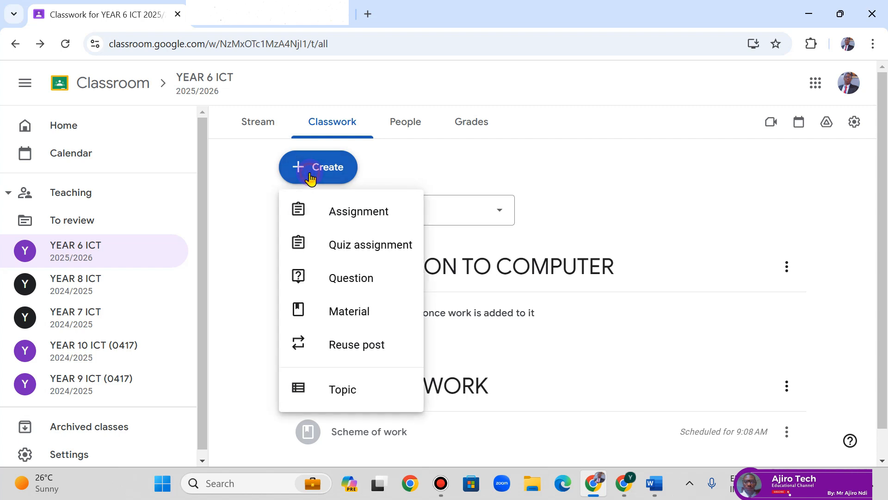
pyautogui.click(338, 325)
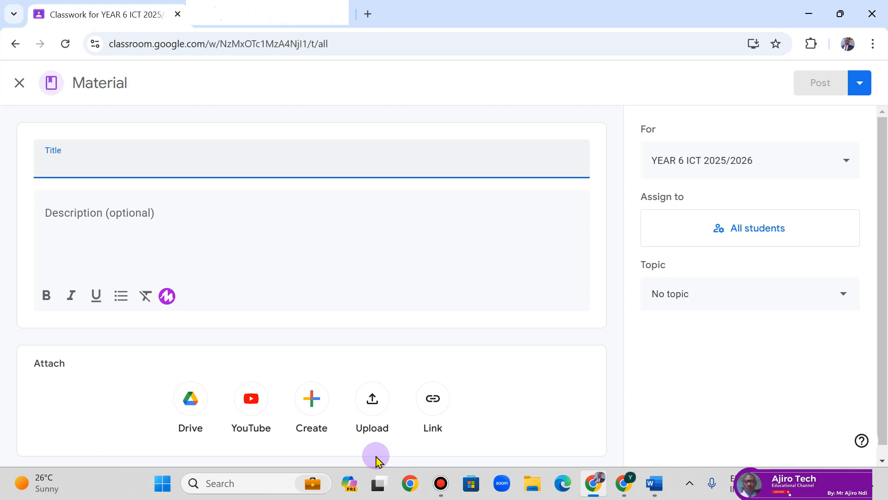
pyautogui.click(441, 392)
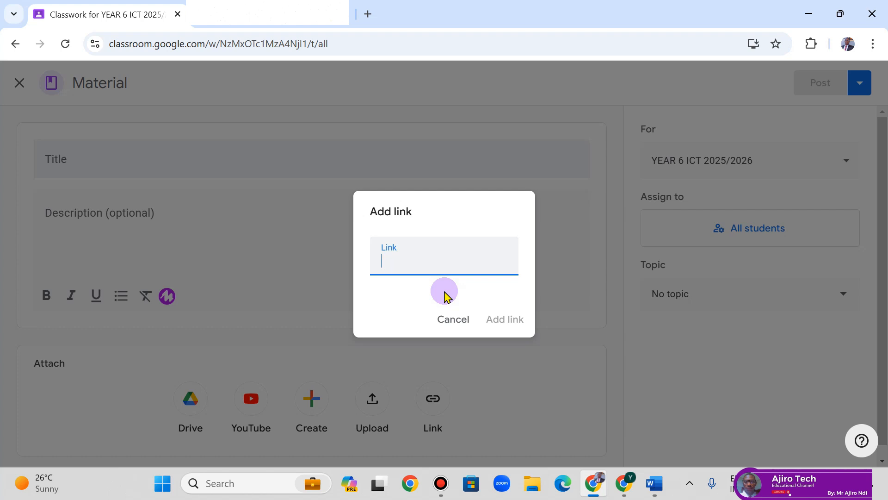
# - Dismiss the link dialog and file the material under INTRODUCTION TO COMPUTER
pyautogui.click(450, 324)
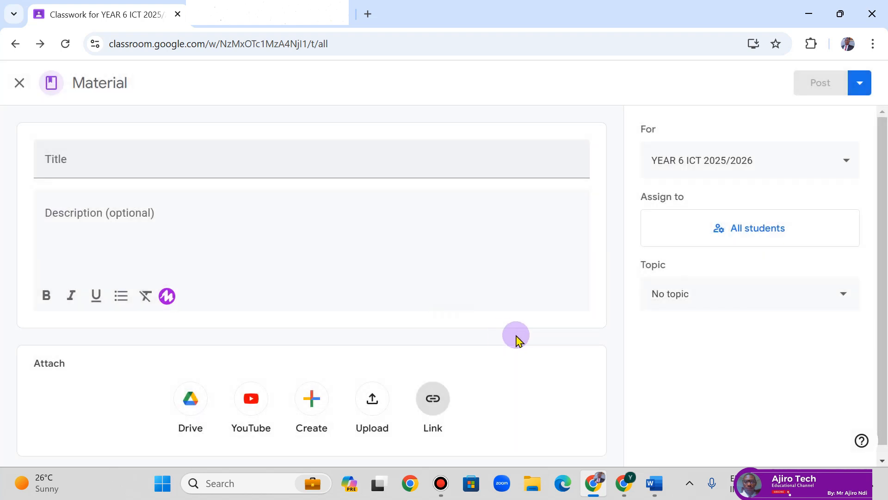
pyautogui.click(690, 294)
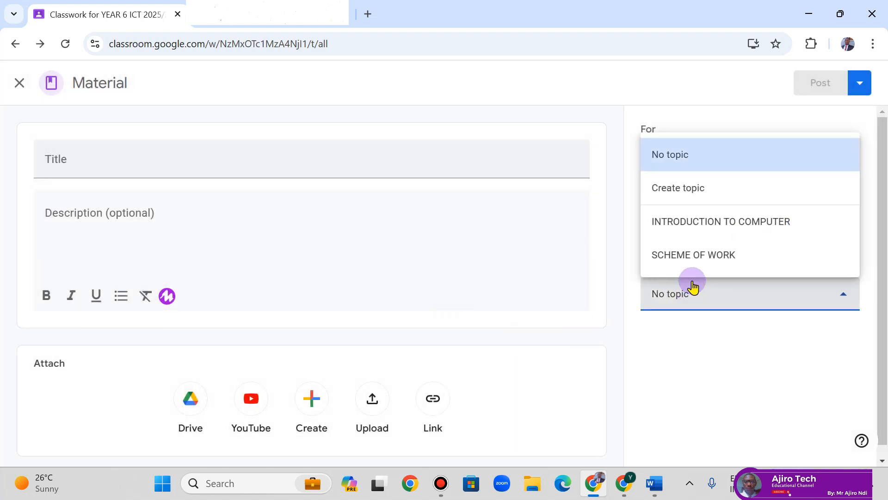
pyautogui.click(716, 223)
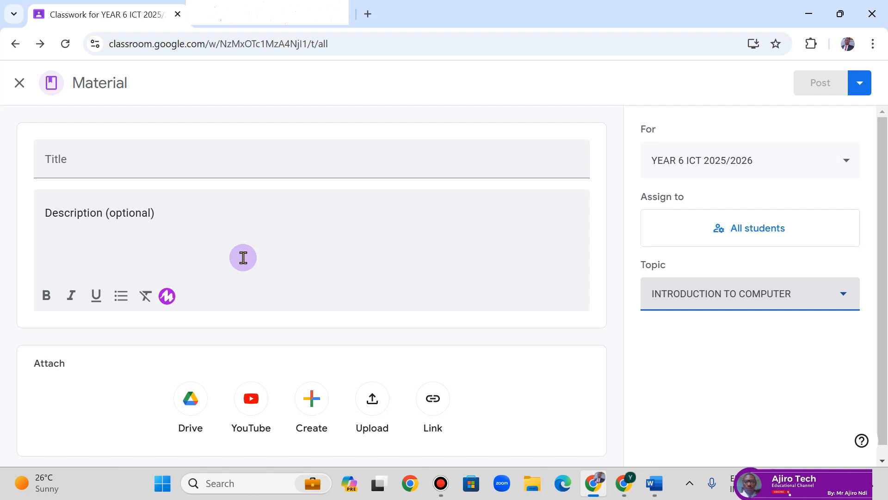
# - Attach SCHEME OF WORK FOR YEAR 6.pdf uploaded from the computer
pyautogui.click(376, 404)
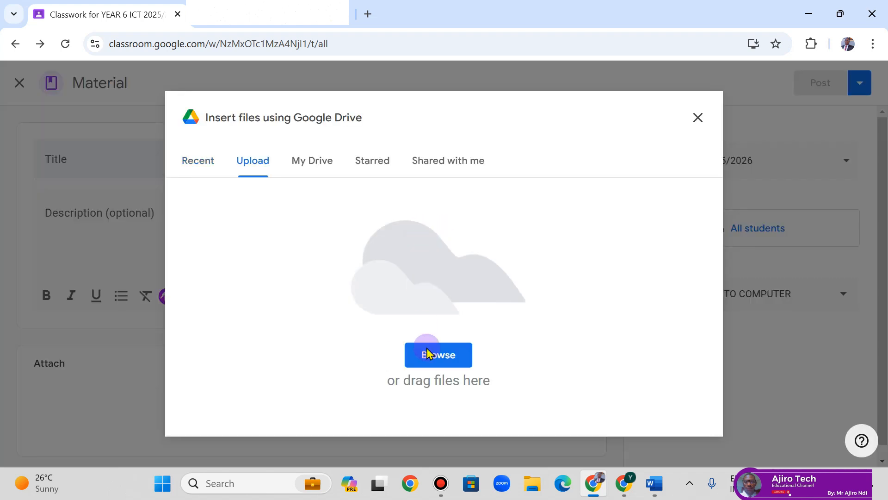
pyautogui.click(426, 354)
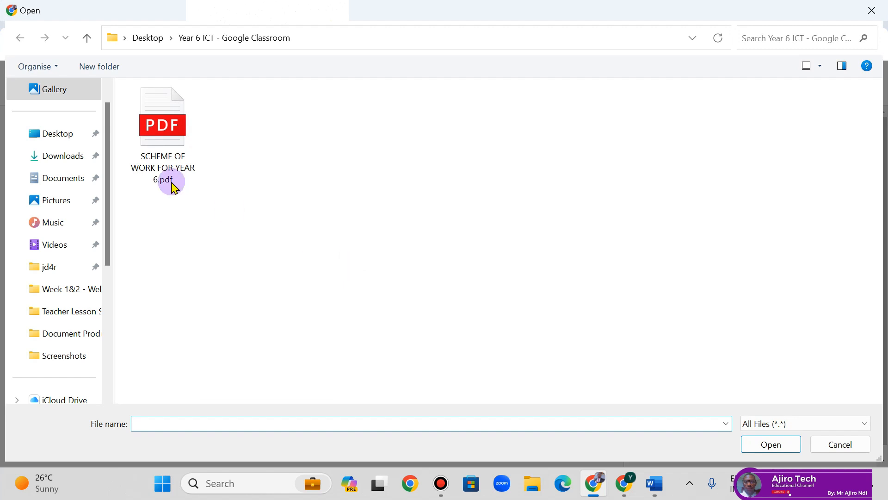
pyautogui.click(159, 139)
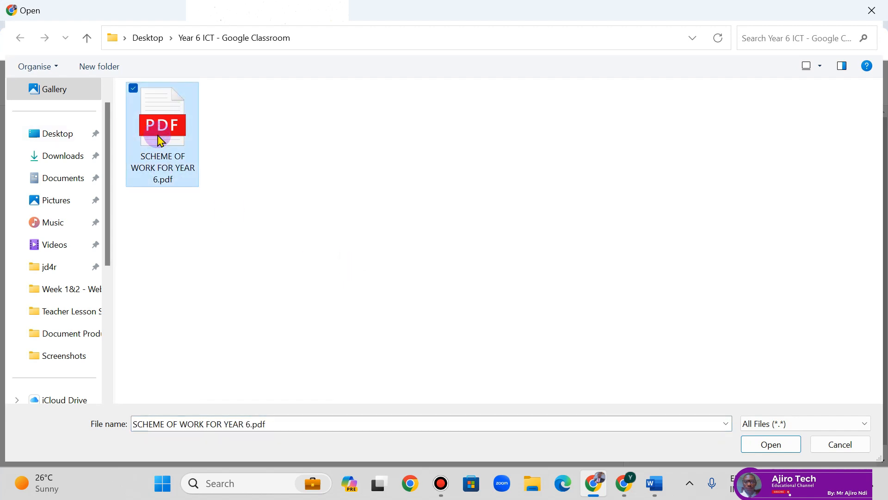
pyautogui.click(785, 448)
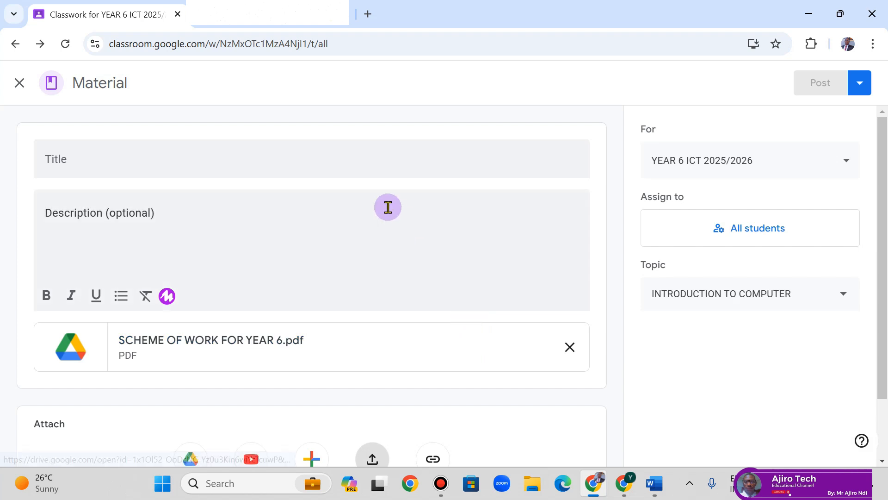
# - Title the material 'Lesson Slide: Introduction to computer' and post it
pyautogui.click(368, 148)
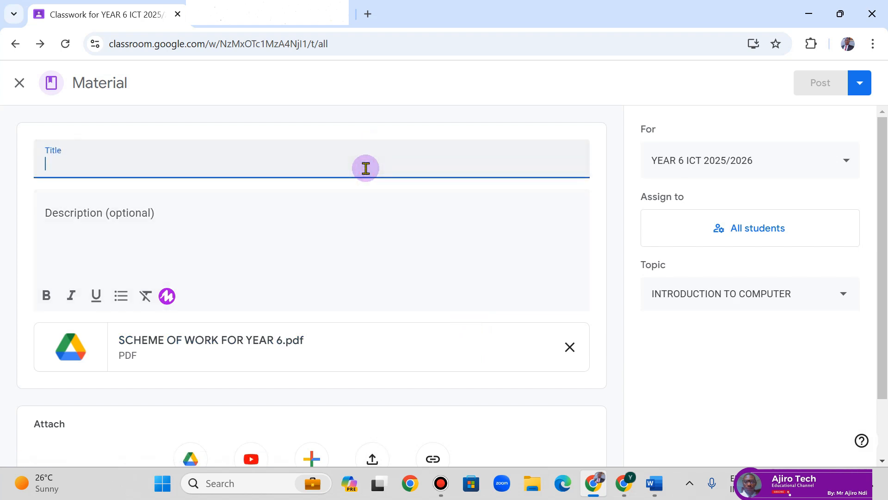
pyautogui.write('IN')
pyautogui.press('BackSpace')
pyautogui.write('n')
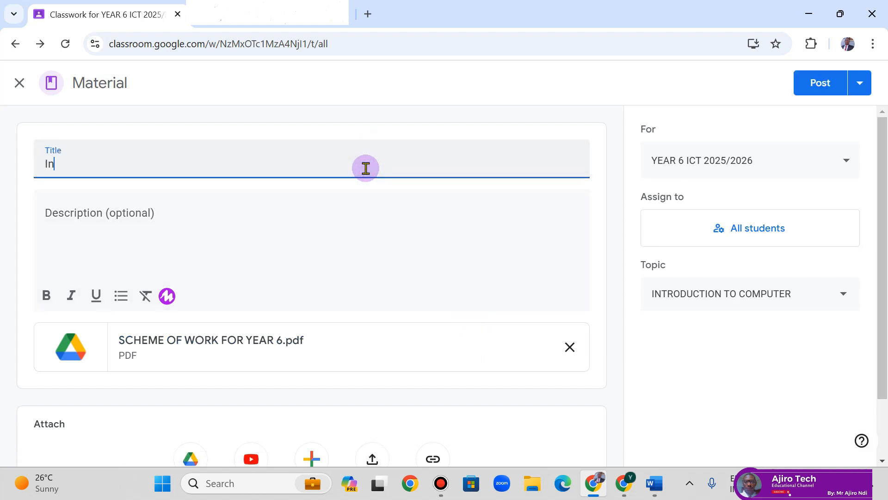
pyautogui.write('troduction to computer')
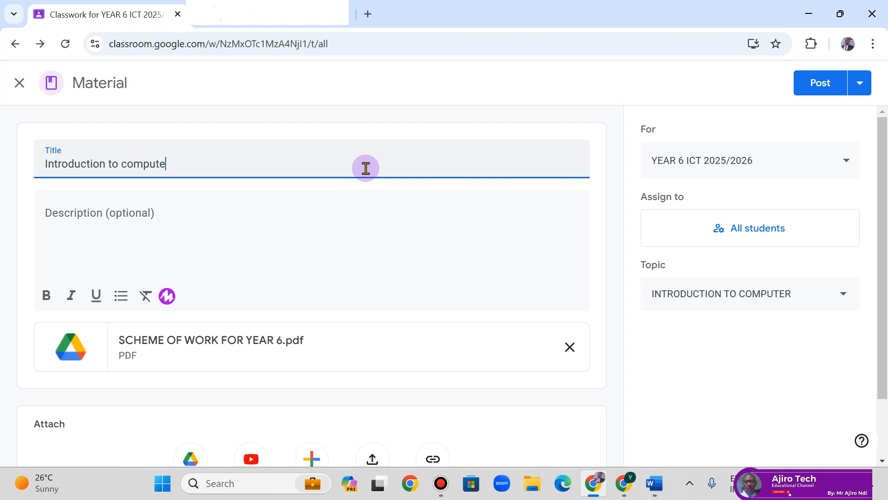
pyautogui.click(45, 165)
pyautogui.write('Lesson S')
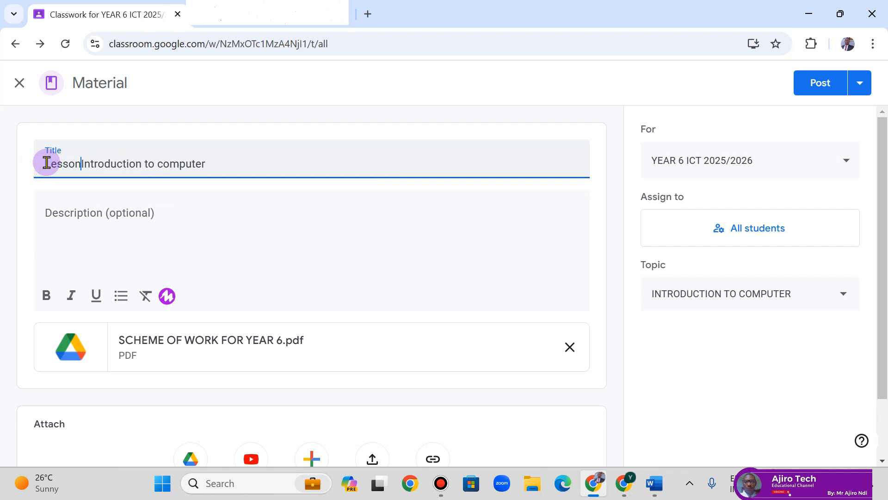
pyautogui.write('lide:')
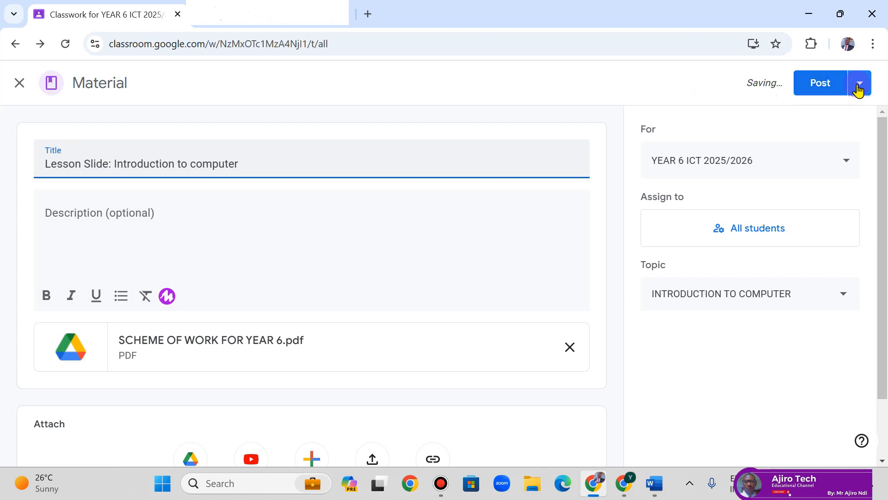
pyautogui.click(861, 83)
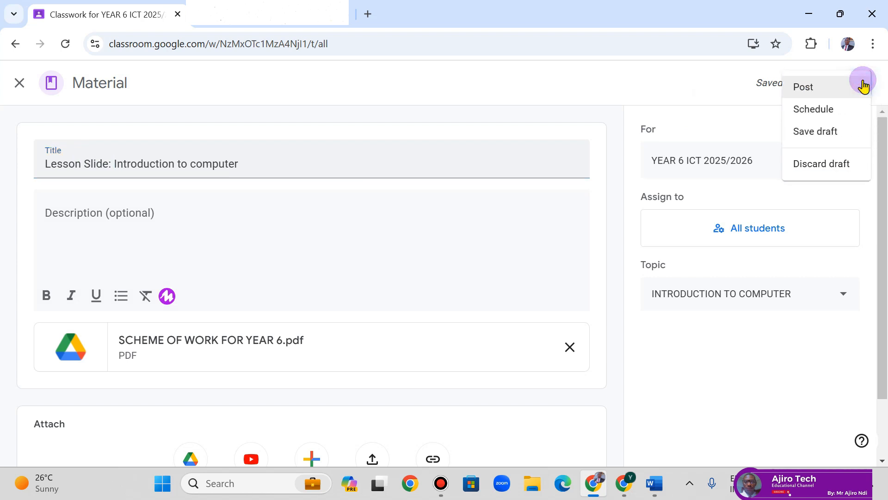
pyautogui.click(828, 89)
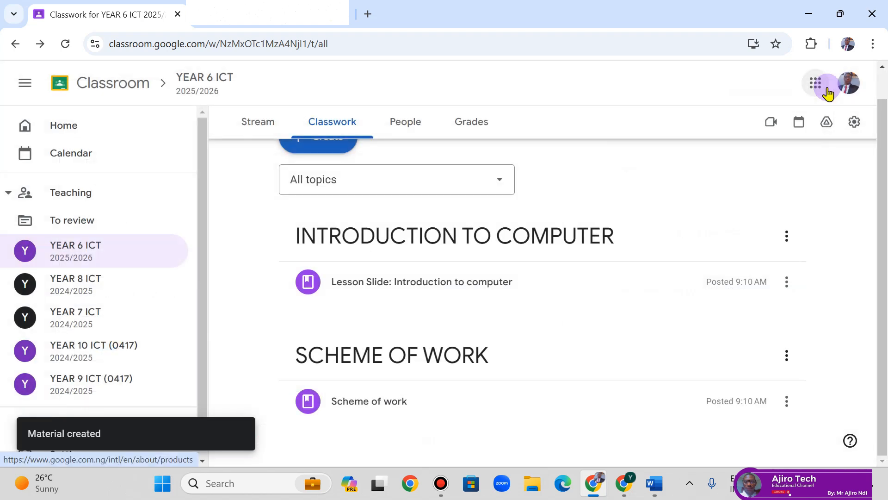
# - On the Stream, save Classwork on the Stream as Show attachments and details
pyautogui.click(279, 127)
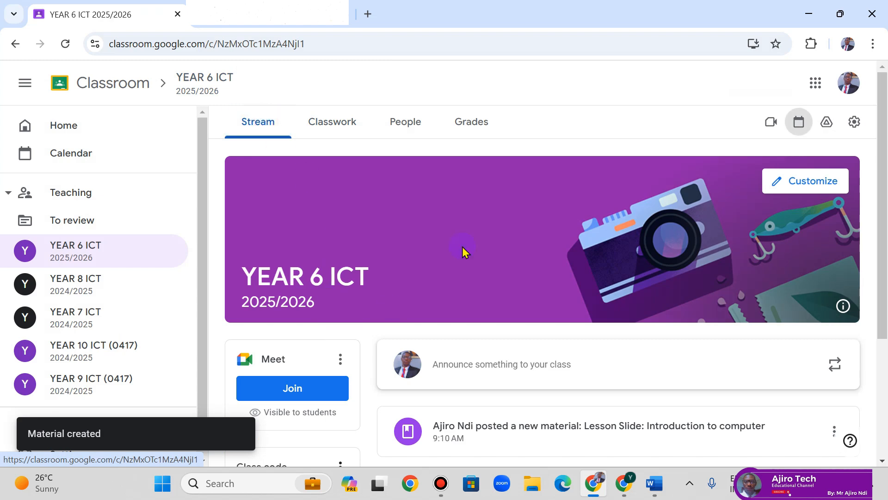
pyautogui.scroll(-2, 707, 242)
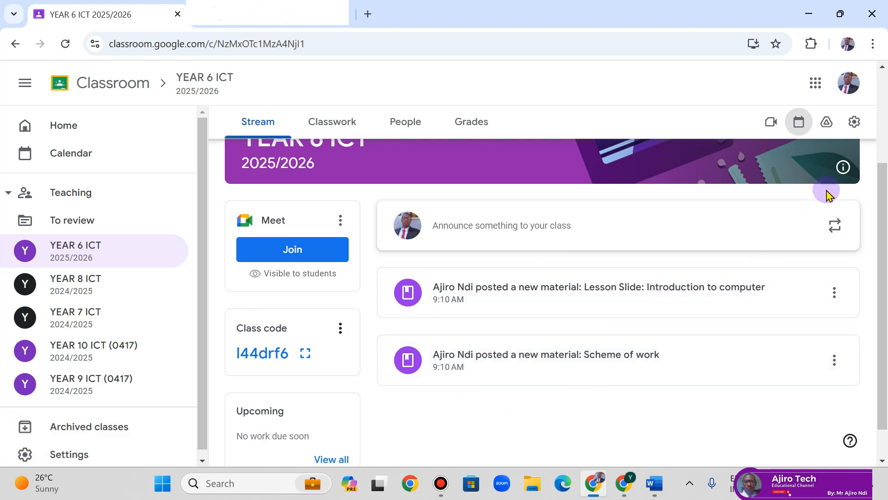
pyautogui.click(852, 118)
pyautogui.moveTo(883, 138); pyautogui.dragTo(884, 266)
pyautogui.moveTo(421, 16)
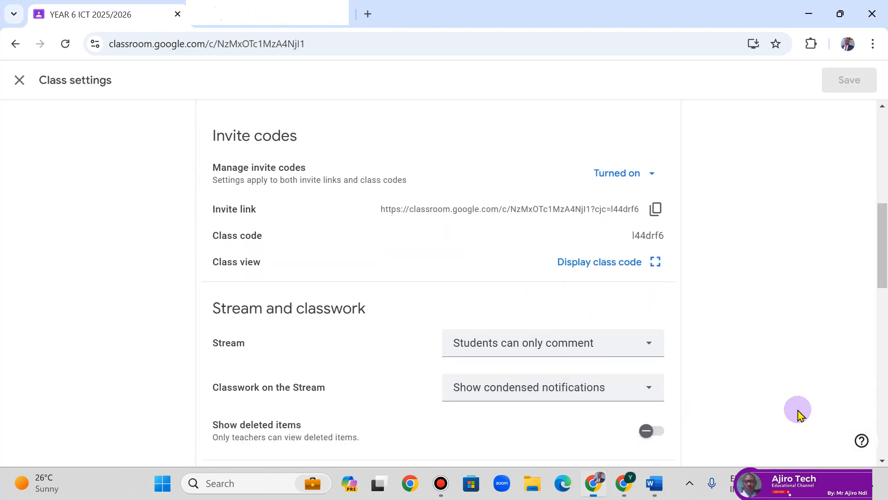
pyautogui.click(587, 388)
pyautogui.click(579, 321)
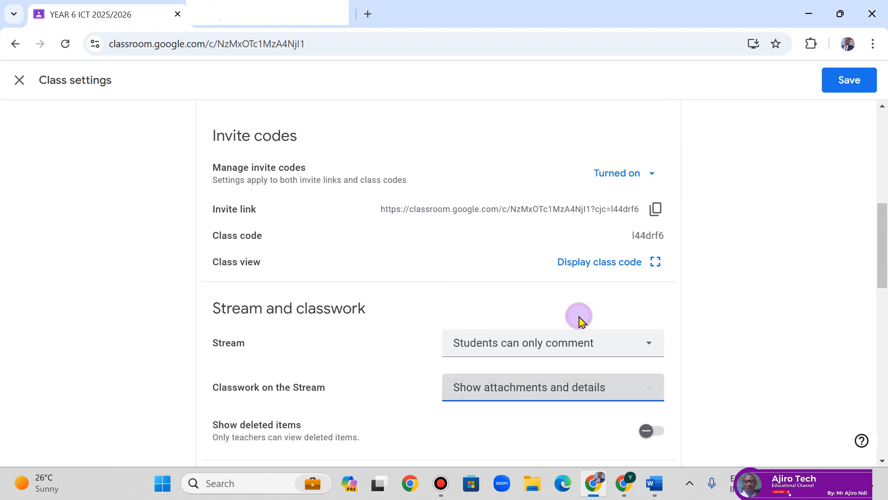
pyautogui.click(823, 85)
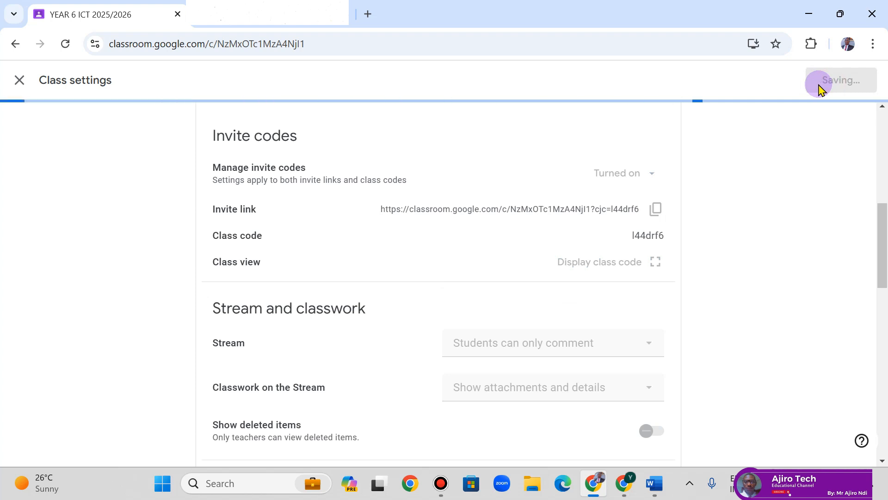
# - Switch Classwork on the Stream back to Show condensed notifications and save
pyautogui.scroll(-2, 698, 241)
pyautogui.scroll(-4, 694, 277)
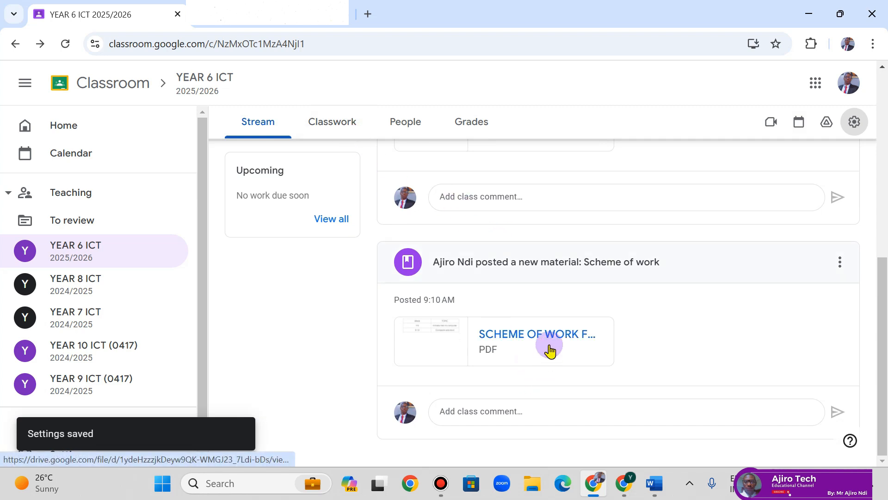
pyautogui.click(855, 121)
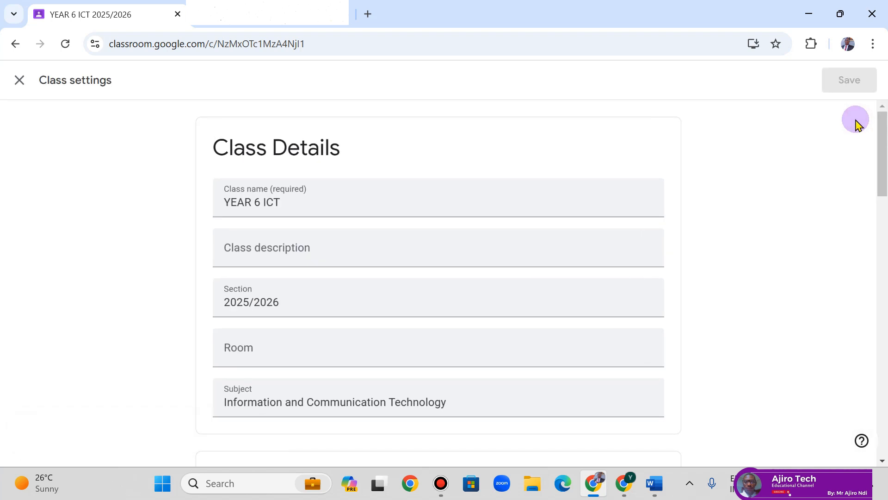
pyautogui.moveTo(883, 167); pyautogui.dragTo(883, 277)
pyautogui.click(537, 235)
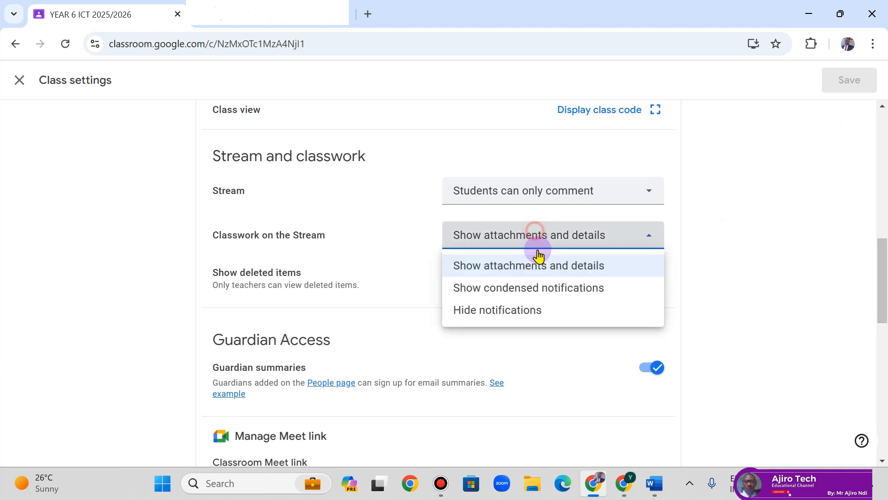
pyautogui.click(544, 289)
pyautogui.click(850, 79)
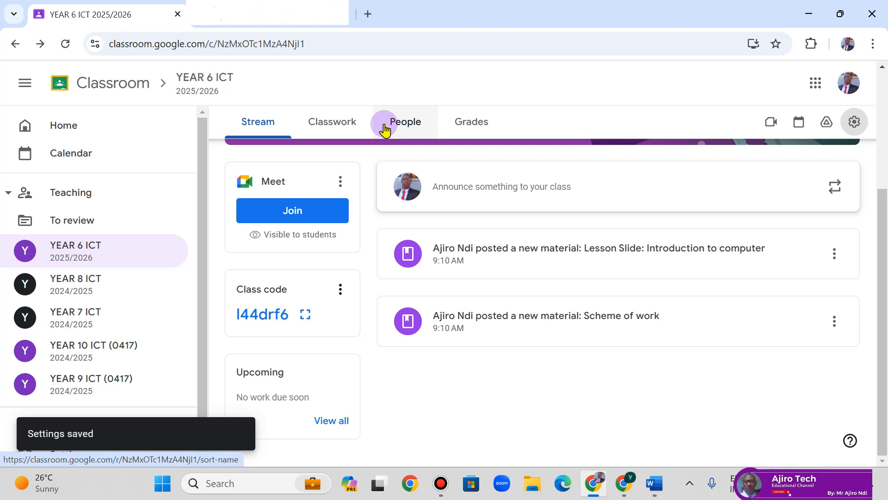
# - Browse the YEAR 10 ICT (0417) posts in Reuse post, then close it without reusing anything
pyautogui.click(366, 124)
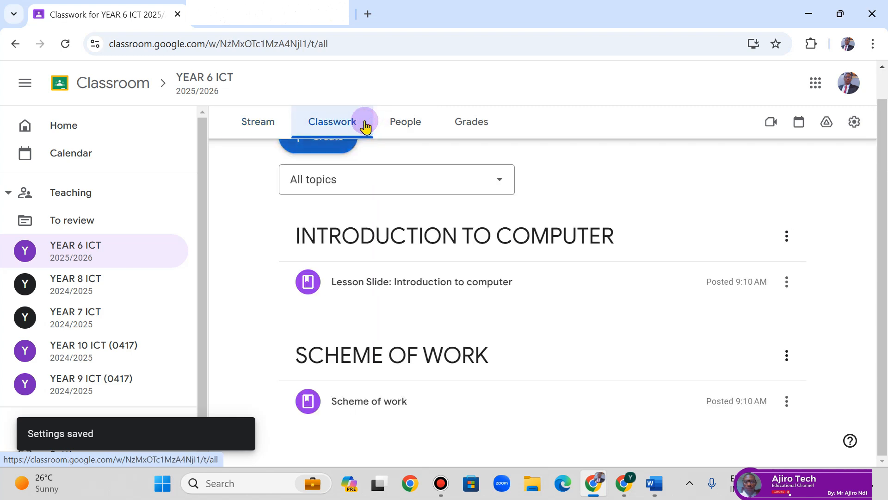
pyautogui.scroll(1, 885, 296)
pyautogui.click(344, 166)
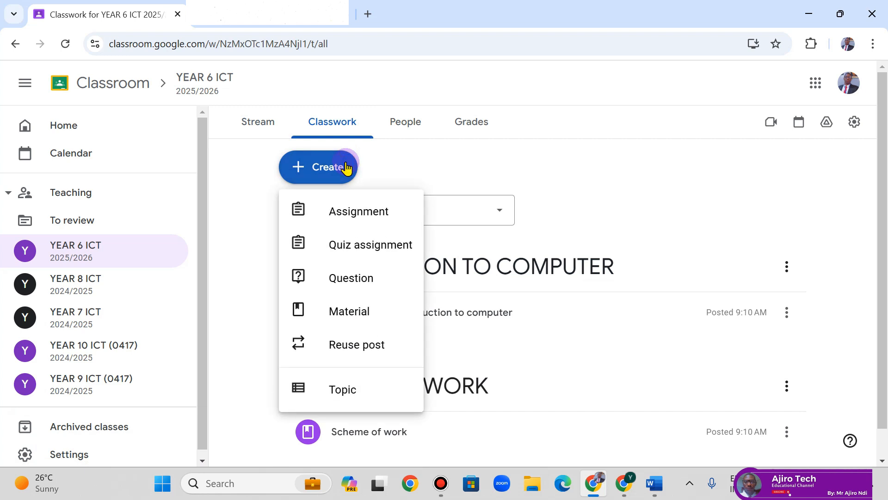
pyautogui.click(385, 346)
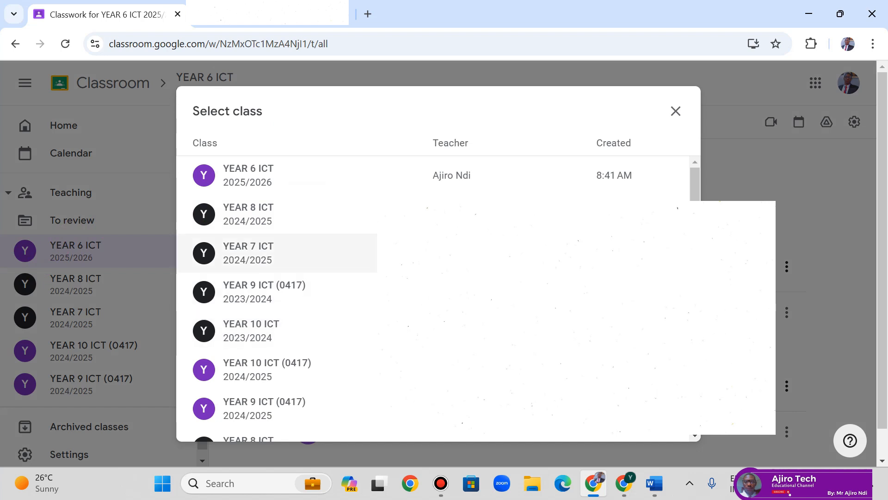
pyautogui.click(261, 190)
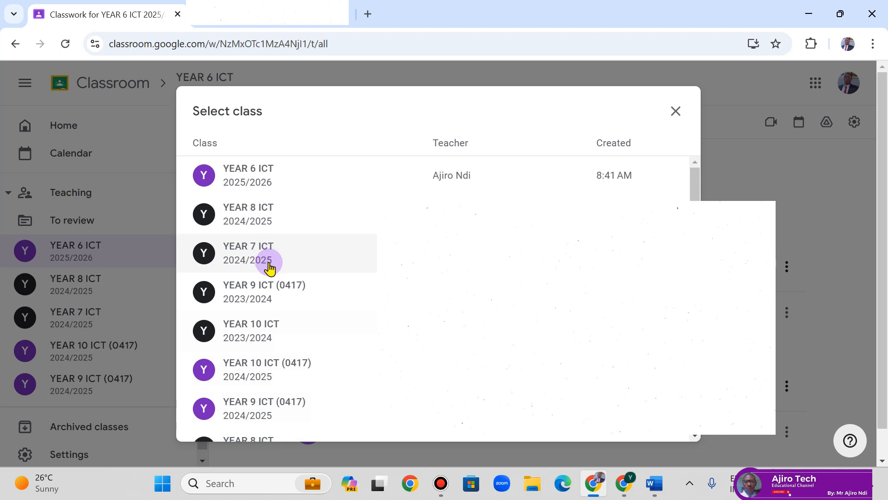
pyautogui.click(287, 377)
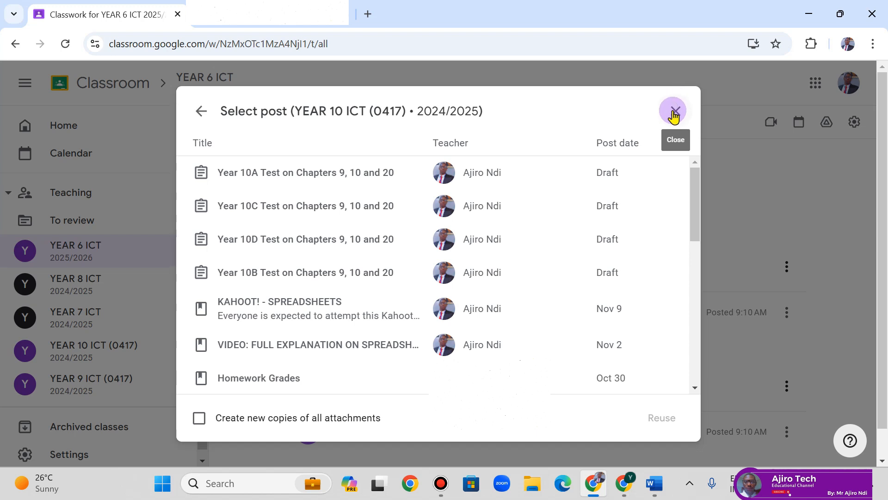
pyautogui.click(674, 113)
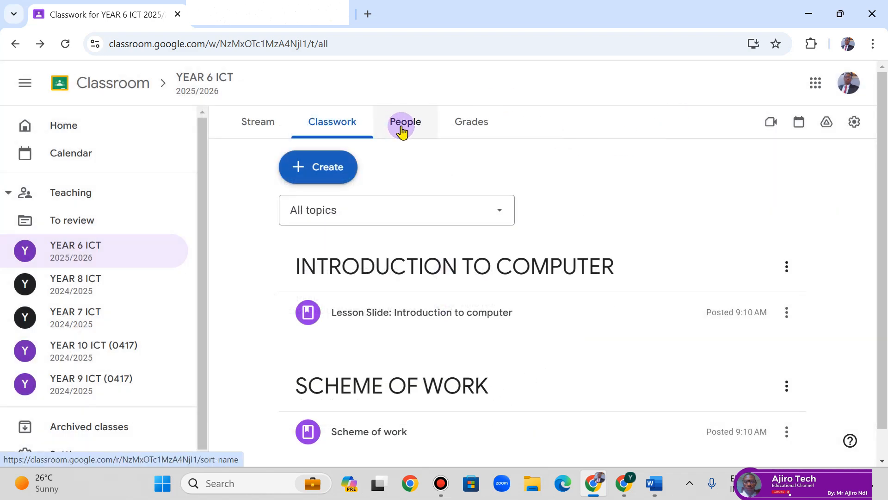
# - Start a new assignment and lower its points from 100 to 10
pyautogui.click(465, 124)
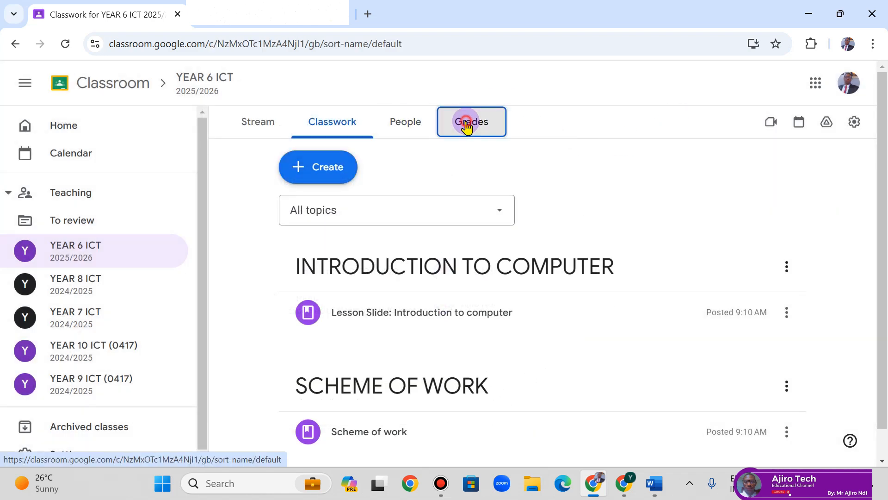
pyautogui.click(330, 128)
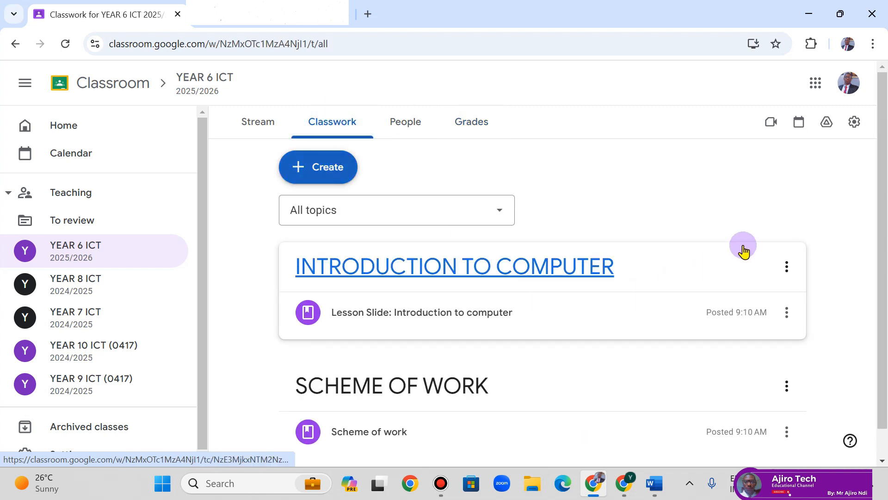
pyautogui.click(321, 178)
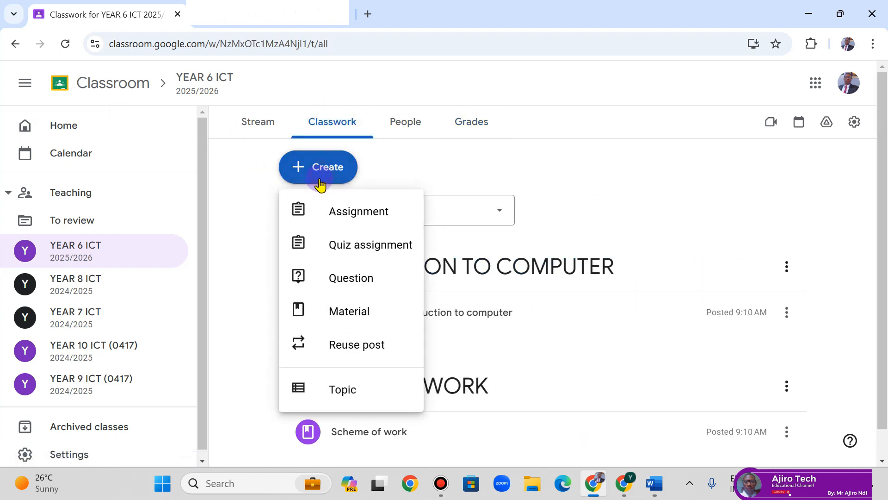
pyautogui.click(333, 201)
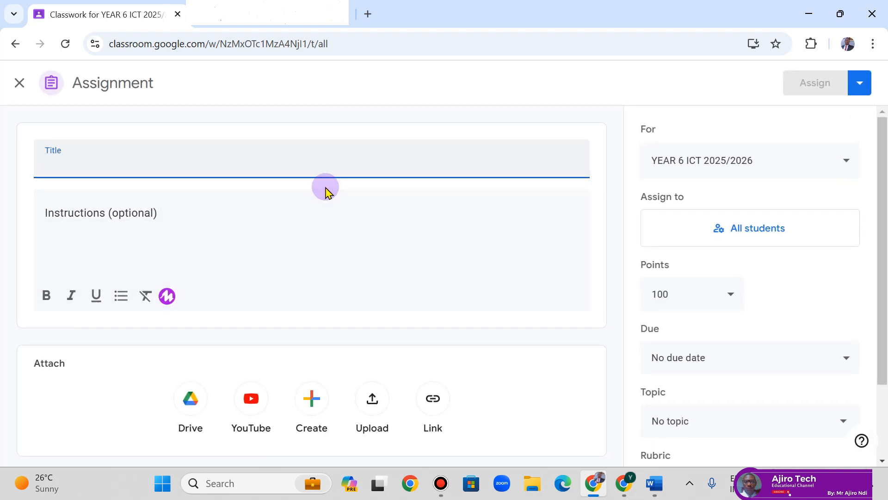
pyautogui.click(699, 290)
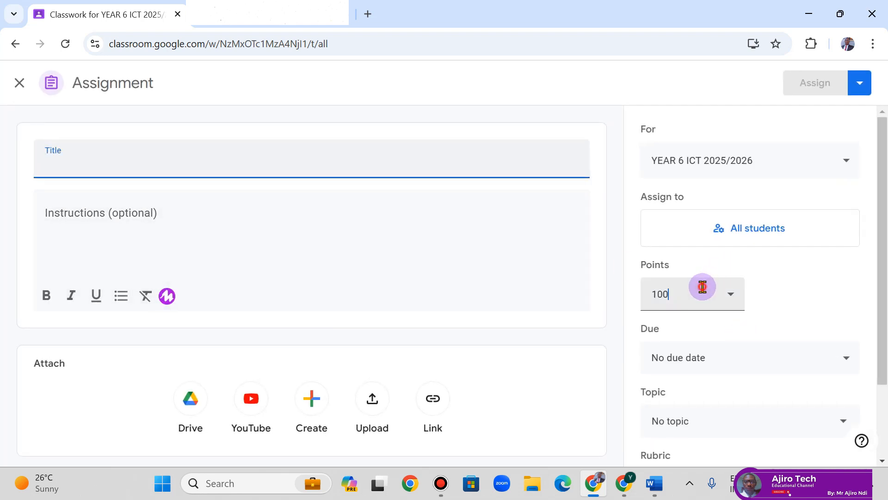
pyautogui.press('BackSpace')
pyautogui.click(784, 278)
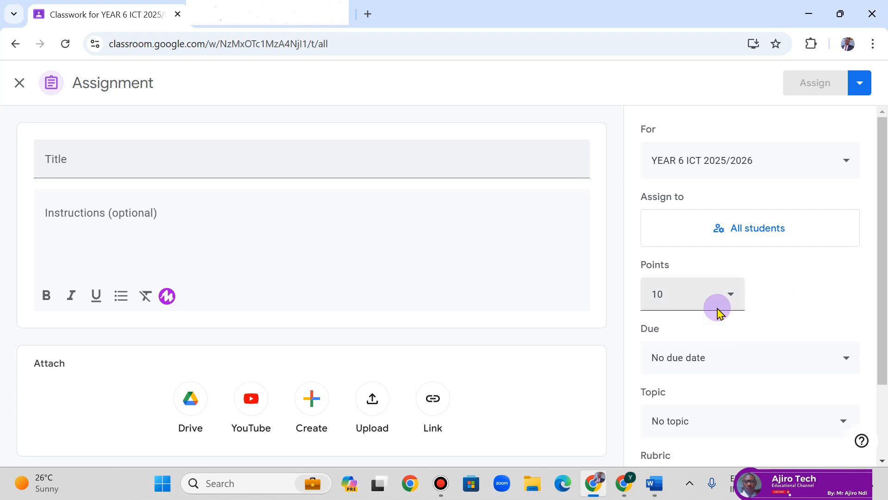
# - Set the assignment's due date to November 17, 2024
pyautogui.click(696, 363)
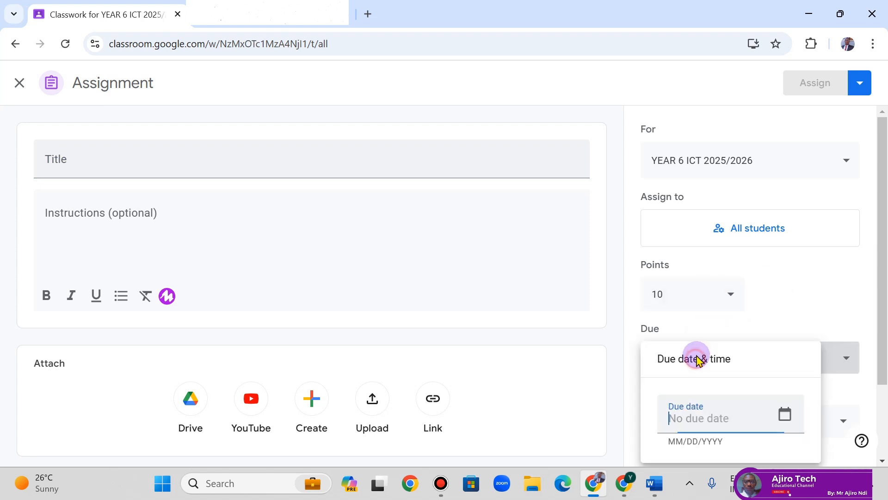
pyautogui.click(784, 414)
pyautogui.click(680, 306)
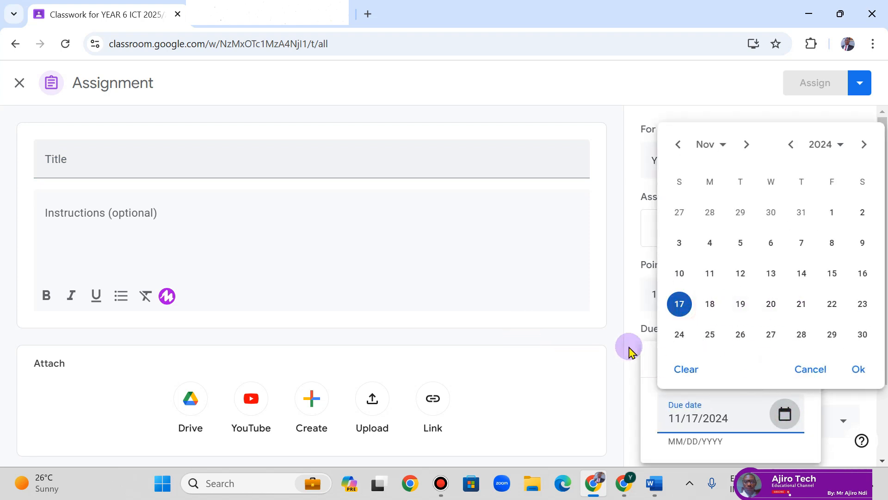
pyautogui.click(648, 355)
pyautogui.moveTo(884, 266); pyautogui.dragTo(883, 317)
# - Add a due time of 10:00 AM to the assignment
pyautogui.click(691, 289)
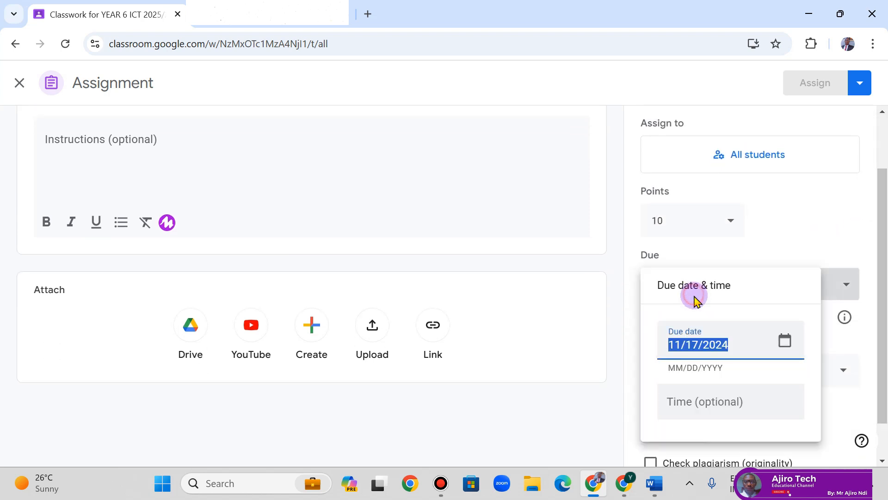
pyautogui.click(671, 402)
pyautogui.click(677, 401)
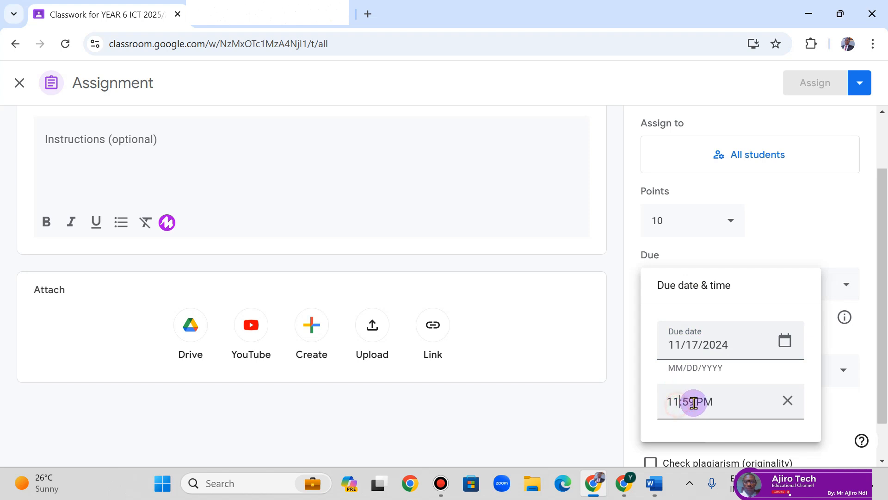
pyautogui.press('BackSpace')
pyautogui.write('0')
pyautogui.press('BackSpace')
pyautogui.press('BackSpace')
pyautogui.write('00')
pyautogui.press('Delete')
pyautogui.write('A')
pyautogui.click(793, 199)
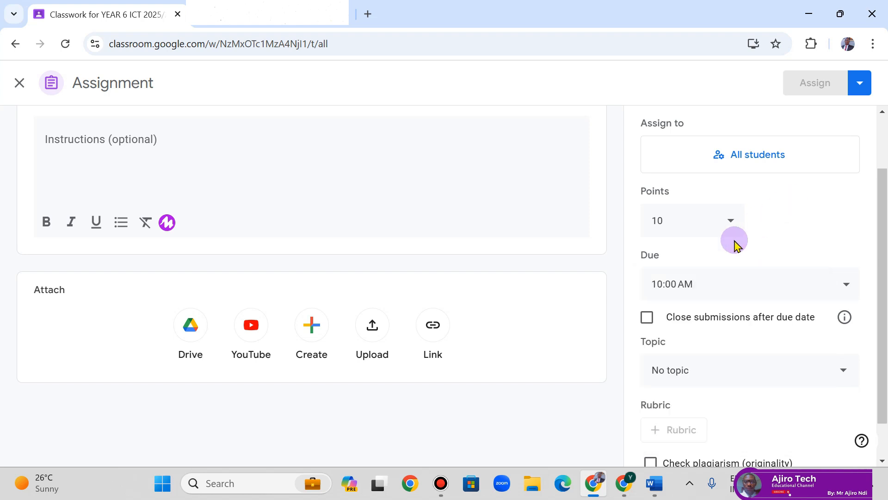
# - Change the due time to 11:00 AM and close submissions after the due date
pyautogui.click(682, 289)
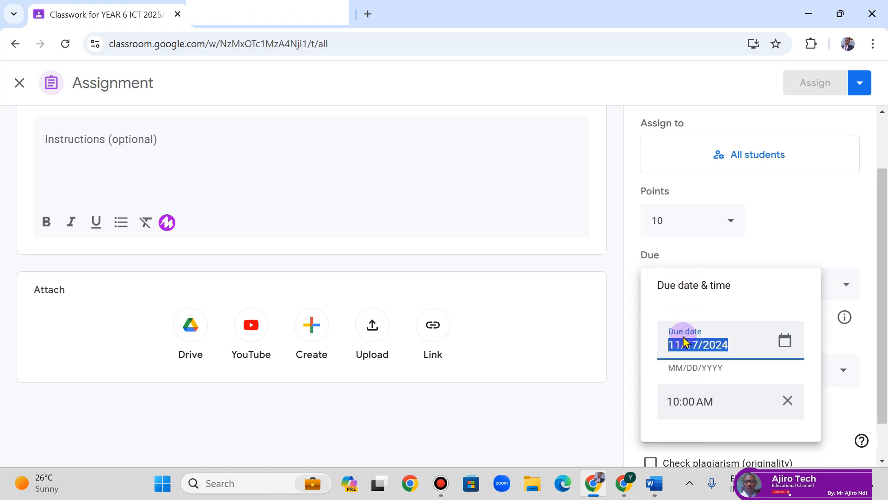
pyautogui.click(695, 414)
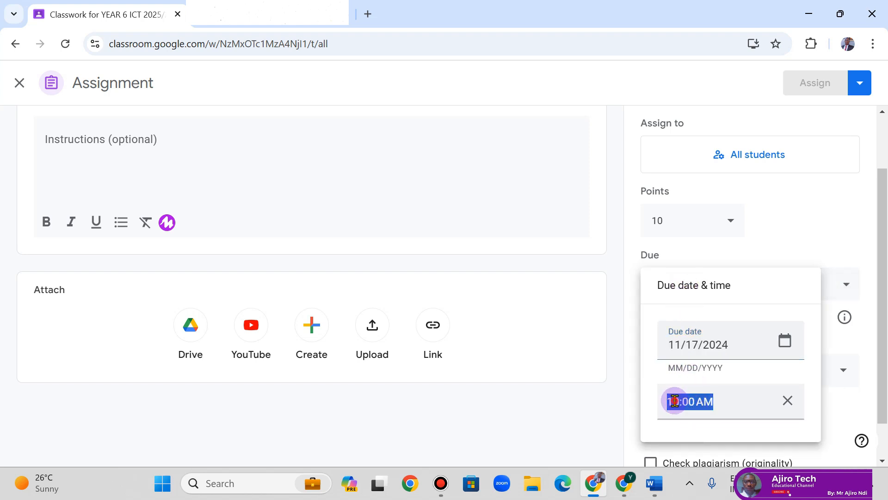
pyautogui.click(676, 400)
pyautogui.press('Delete')
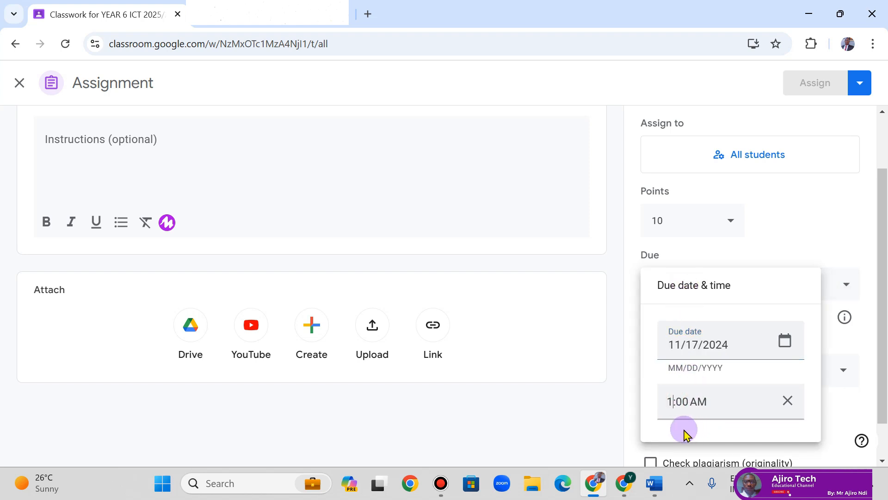
pyautogui.write('1')
pyautogui.click(816, 189)
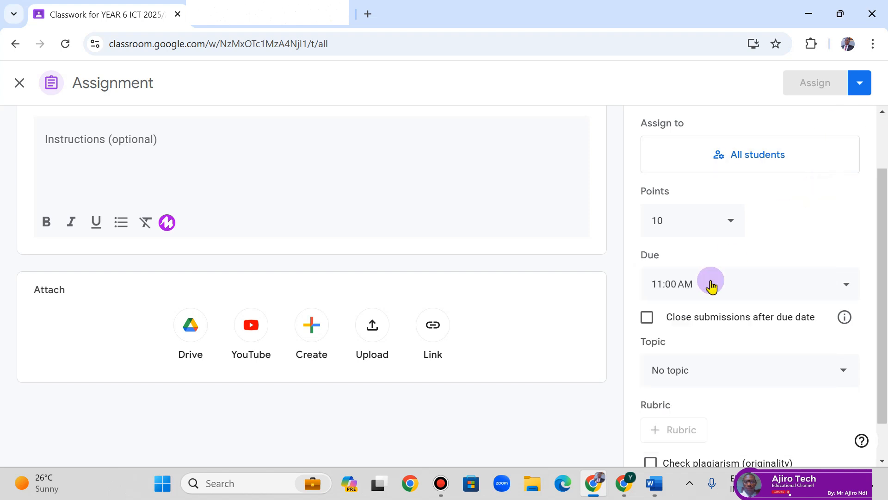
pyautogui.click(648, 318)
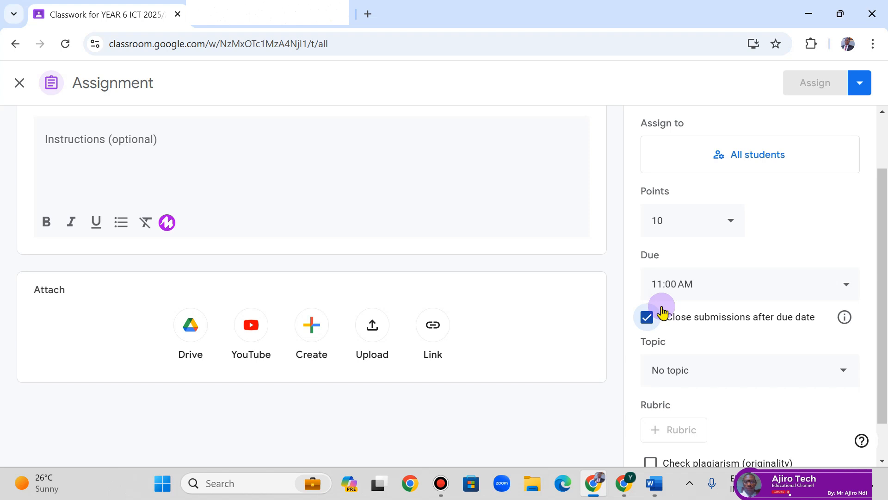
# - File the assignment under the INTRODUCTION TO COMPUTER topic
pyautogui.click(689, 368)
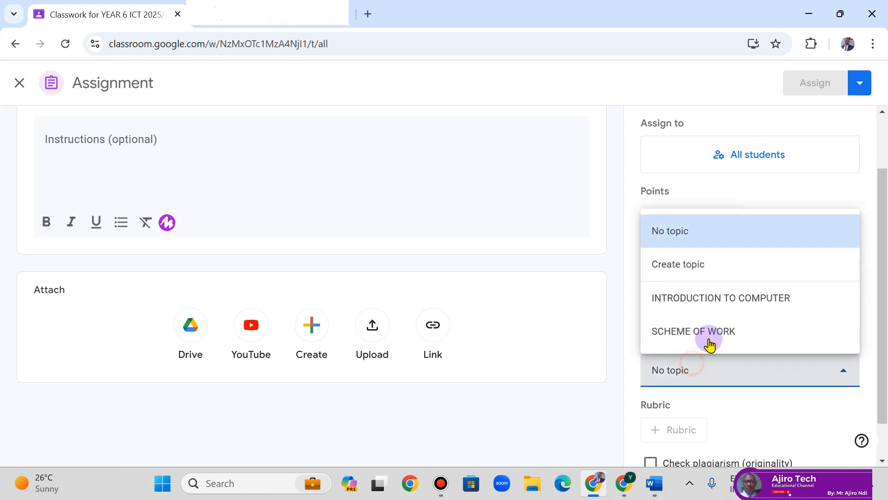
pyautogui.click(726, 298)
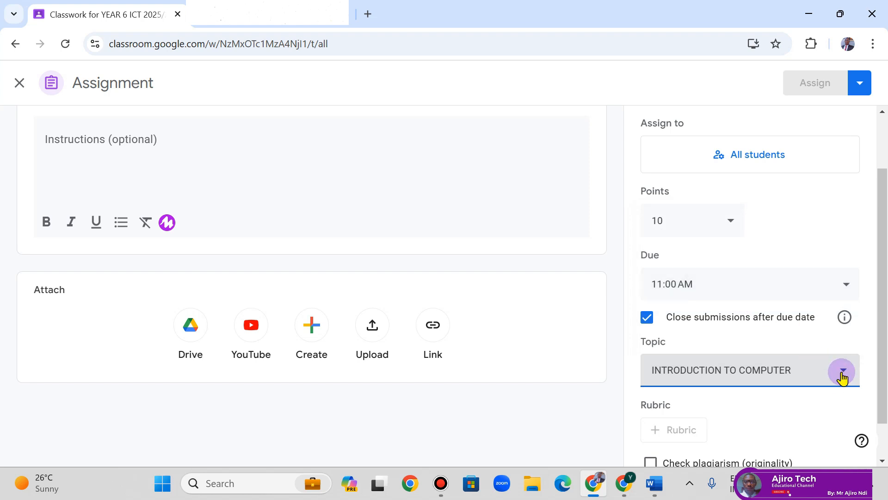
pyautogui.moveTo(874, 367); pyautogui.dragTo(876, 387)
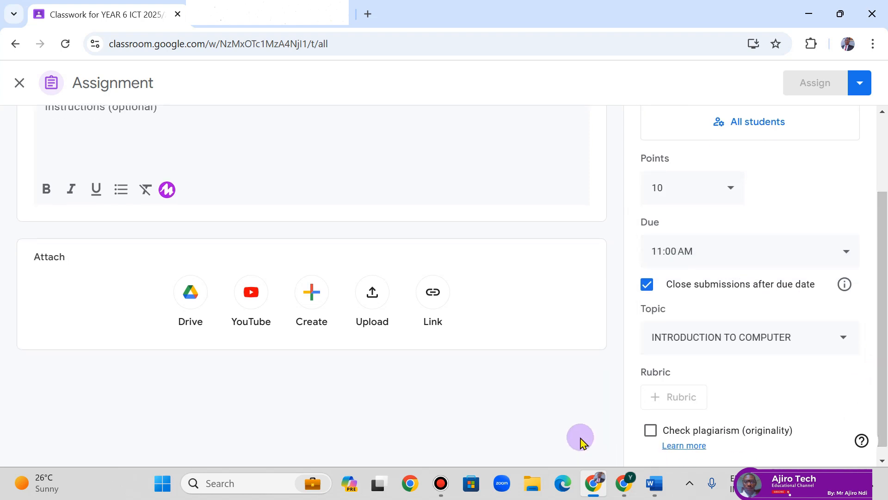
# - Turn on plagiarism (originality) checking and confirm the originality dialog
pyautogui.click(649, 429)
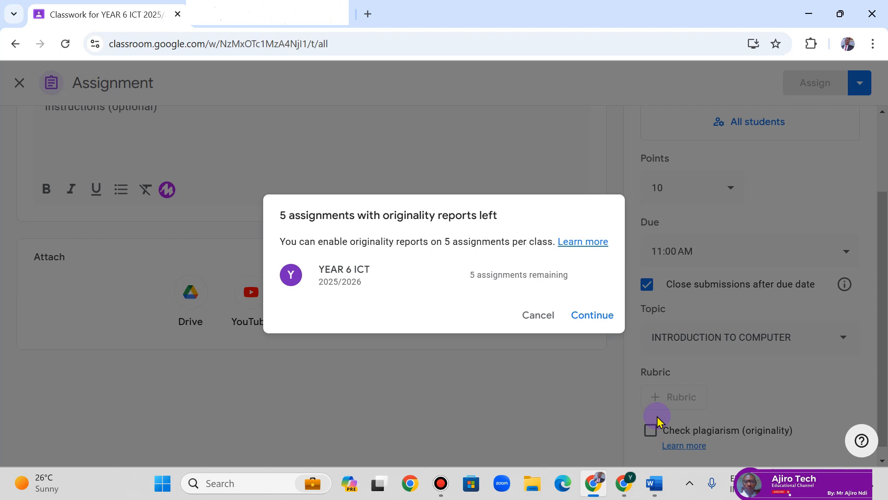
pyautogui.click(584, 317)
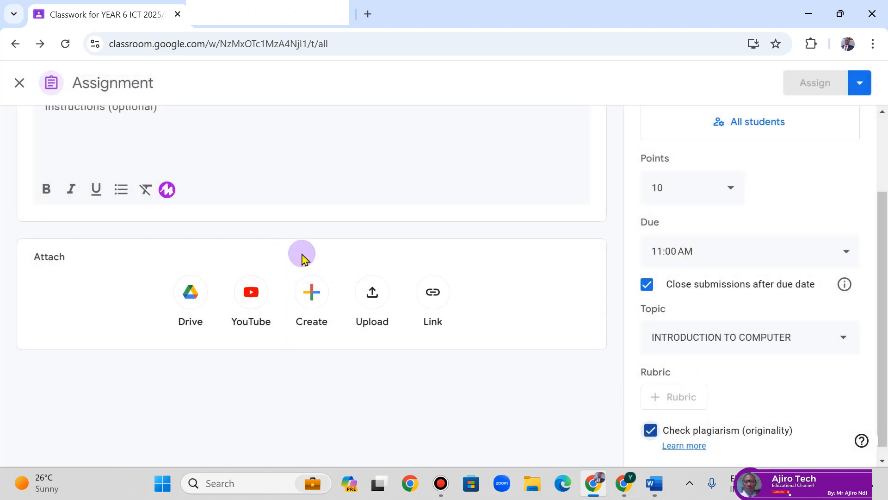
pyautogui.moveTo(881, 254); pyautogui.dragTo(883, 122)
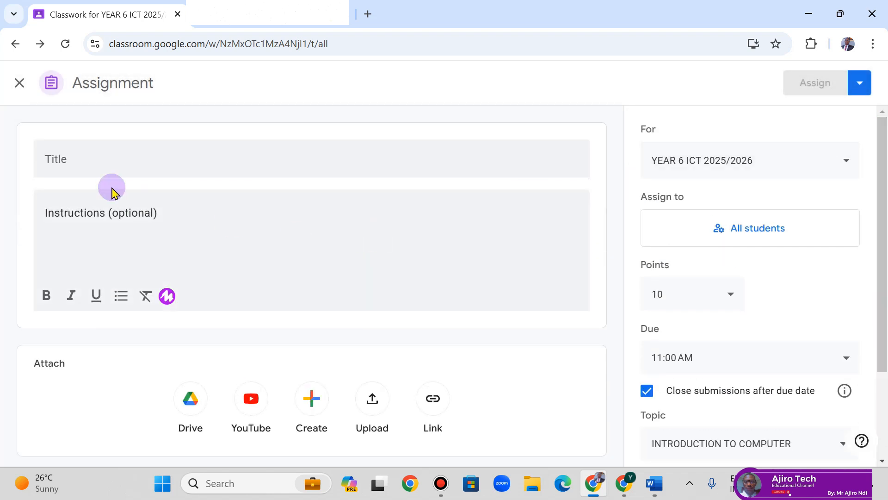
# - Type the assignment title 'Assignment 1: Introduction to compu', deleting the misspelled ending
pyautogui.click(102, 154)
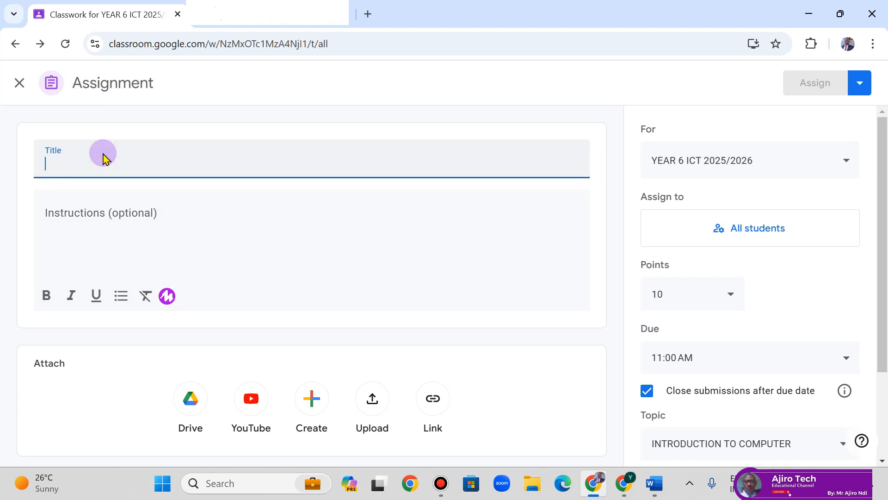
pyautogui.write('ASS')
pyautogui.press('BackSpace')
pyautogui.press('BackSpace')
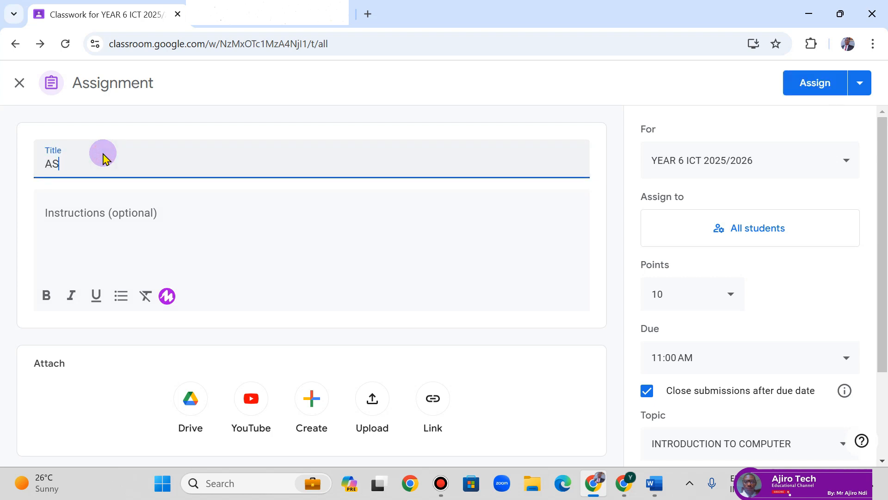
pyautogui.write('ssignment 1: Intr')
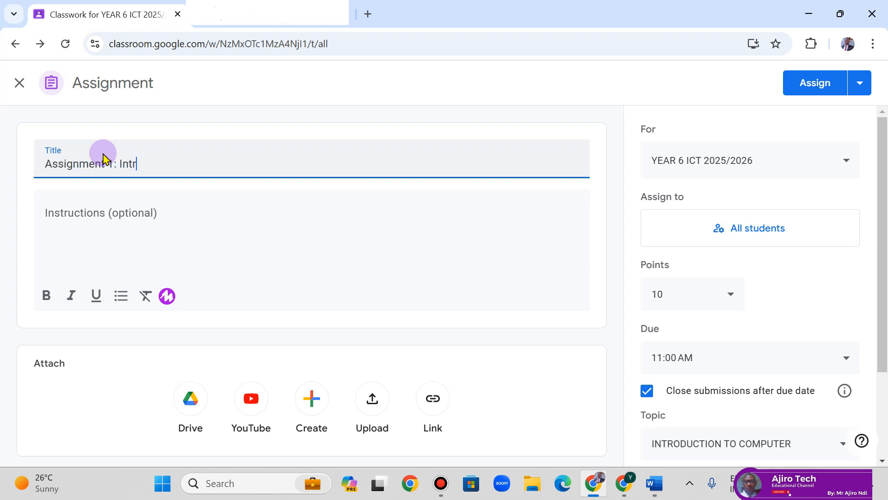
pyautogui.write('oduction to compuet')
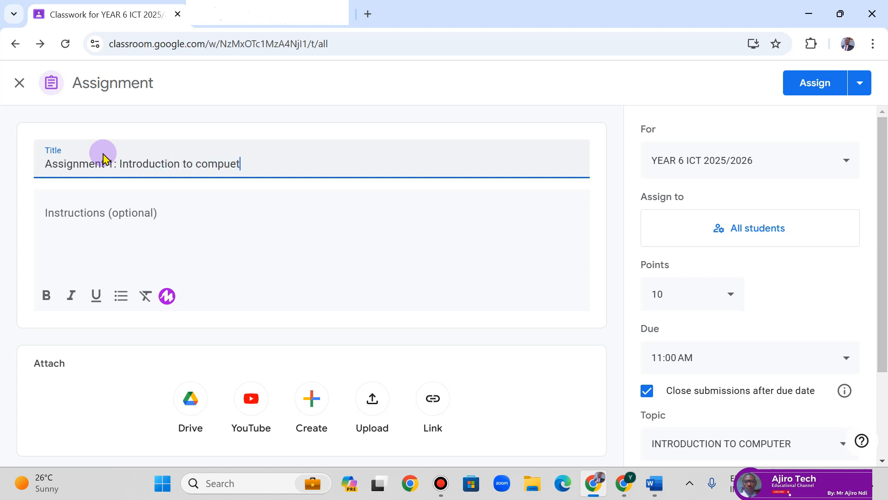
pyautogui.press('BackSpace')
pyautogui.press('BackSpace')
# - Complete the title with 'ter' and attach SCHEME OF WORK FOR YEAR 6.pdf
pyautogui.write('ter')
pyautogui.click(372, 398)
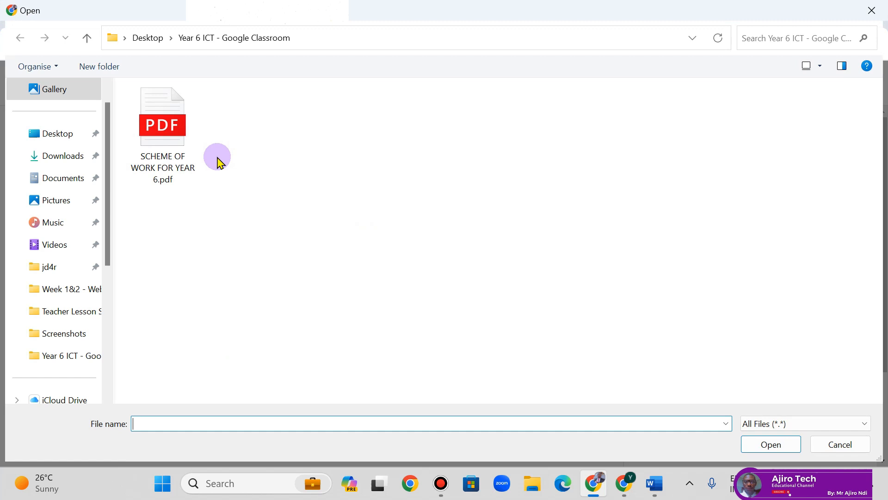
pyautogui.click(194, 153)
pyautogui.click(765, 439)
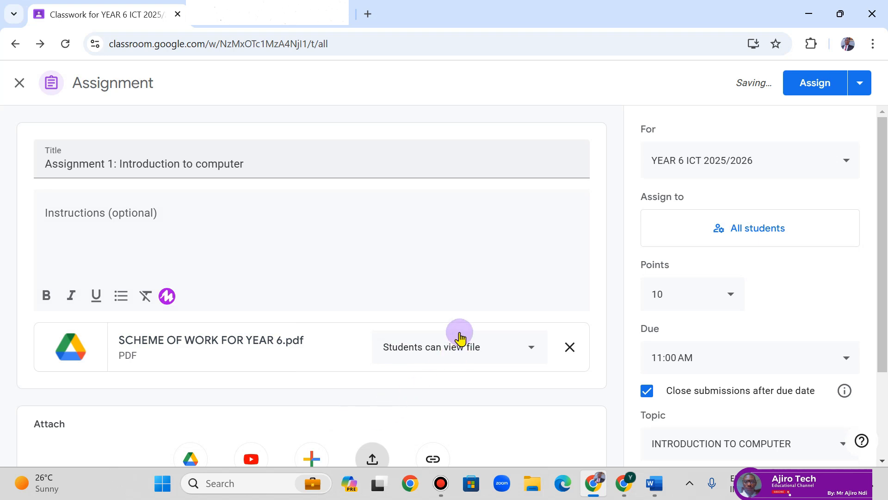
# - Set the PDF attachment's sharing option to 'Students can view file'
pyautogui.click(456, 353)
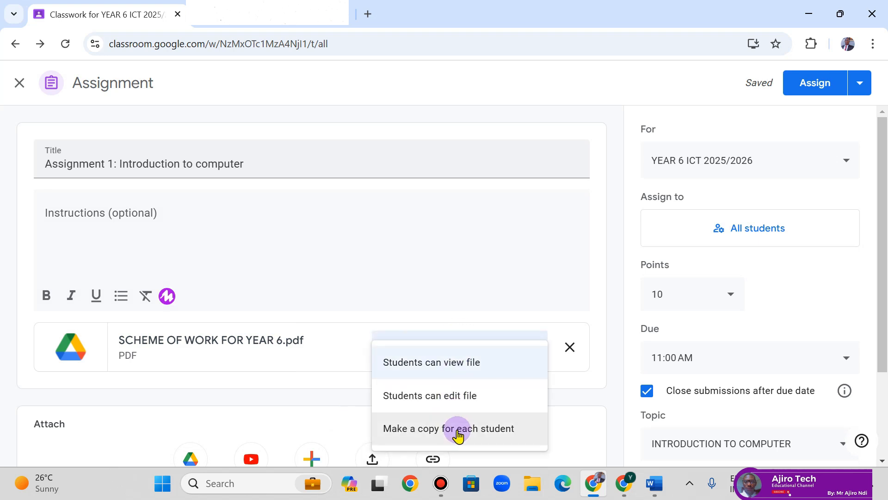
pyautogui.click(445, 269)
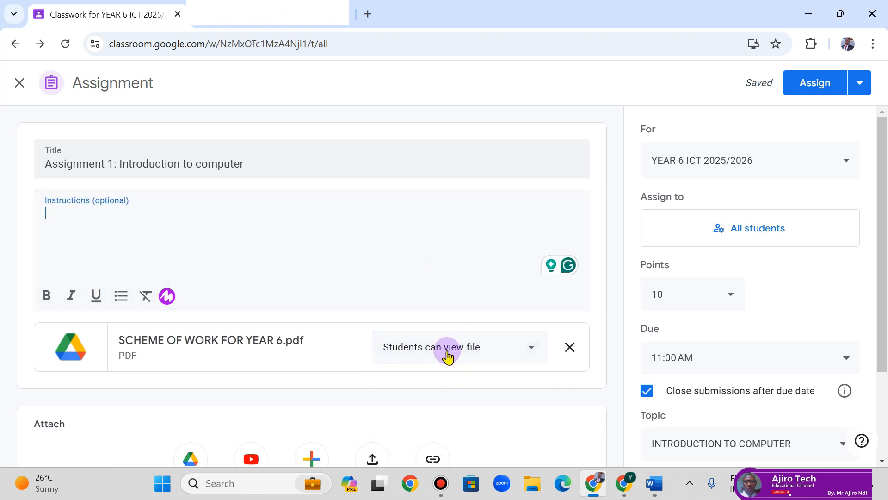
pyautogui.click(447, 355)
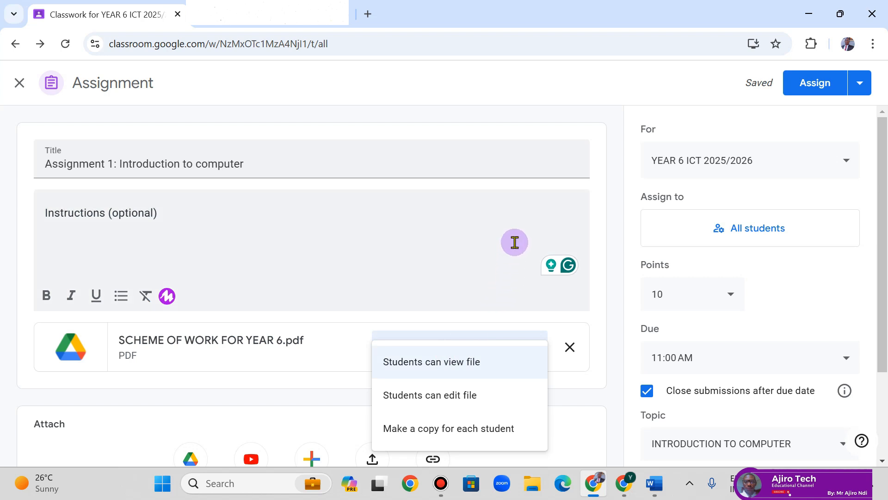
pyautogui.click(436, 371)
pyautogui.moveTo(880, 240); pyautogui.dragTo(880, 193)
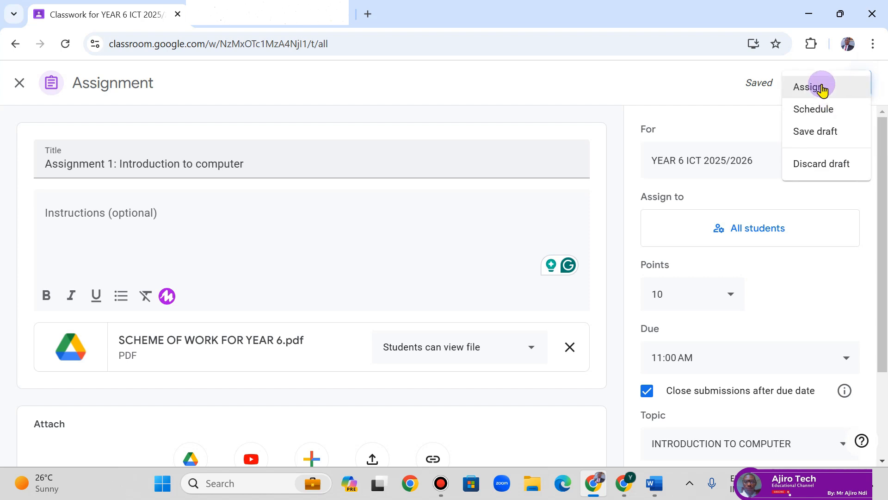
# - Assign the assignment, then check it on the Stream and in the Classwork list
pyautogui.click(822, 90)
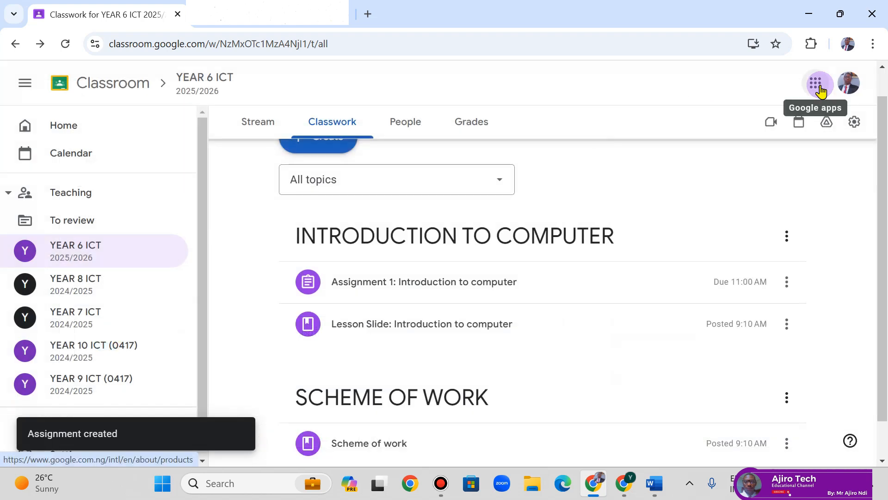
pyautogui.moveTo(887, 118); pyautogui.dragTo(879, 203)
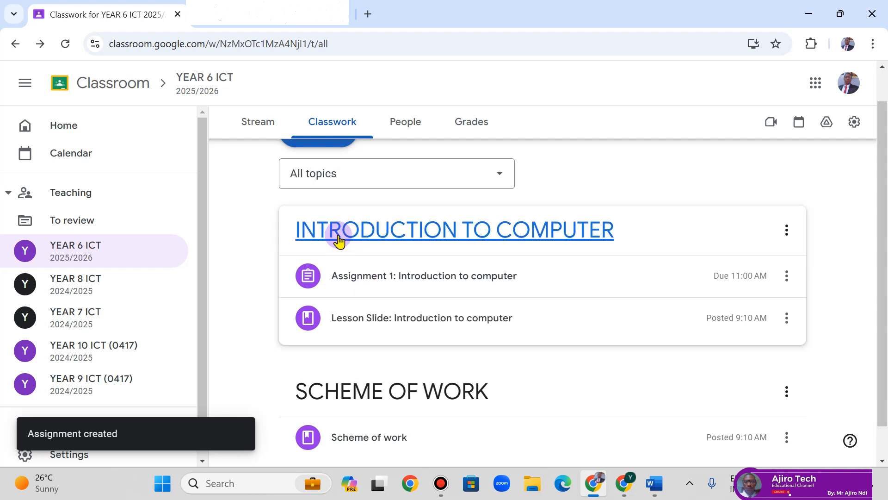
pyautogui.click(257, 122)
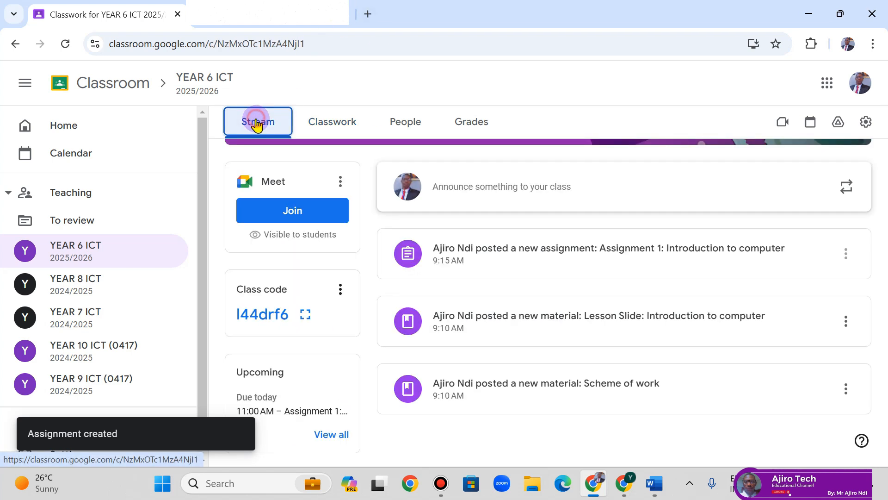
pyautogui.moveTo(886, 252); pyautogui.dragTo(886, 136)
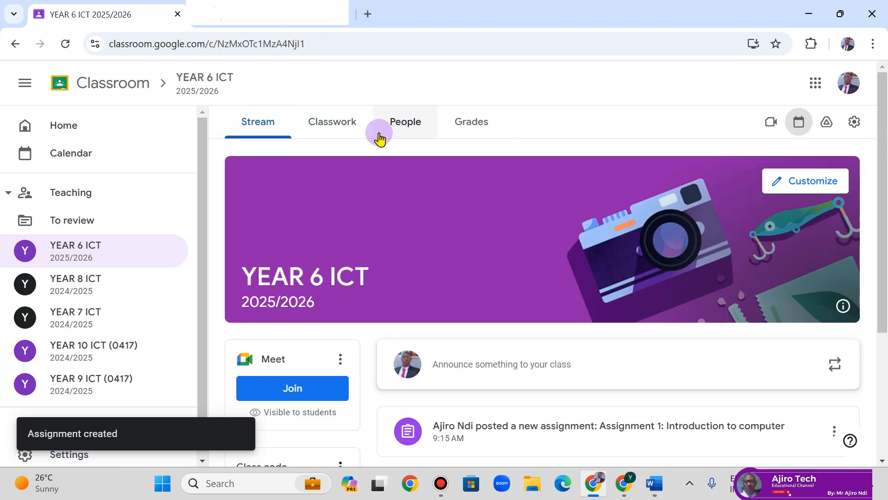
pyautogui.click(351, 131)
pyautogui.scroll(-1, 397, 278)
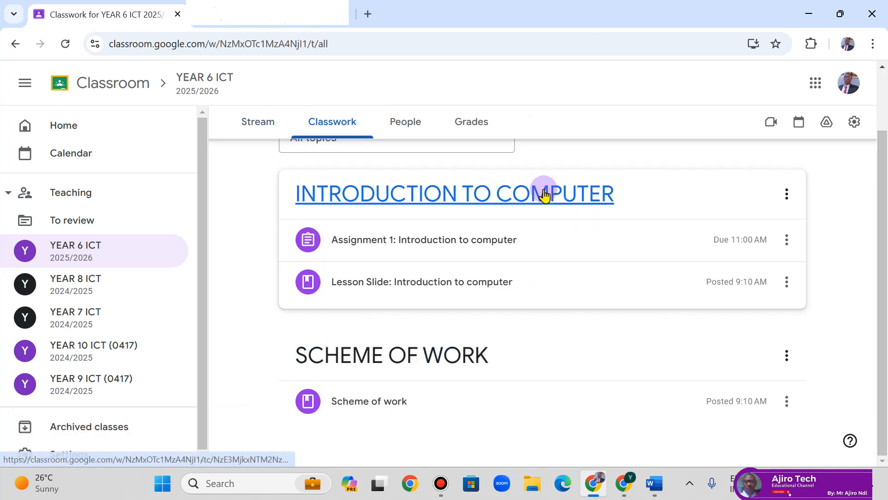
pyautogui.moveTo(883, 237); pyautogui.dragTo(879, 134)
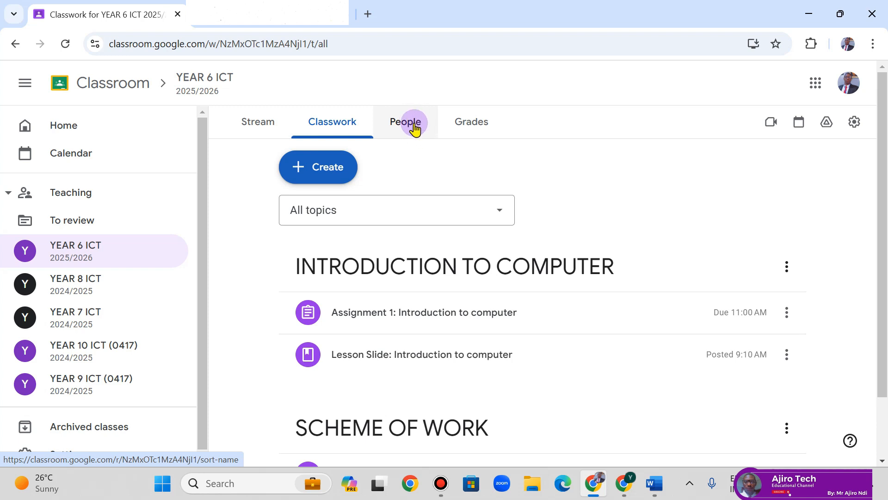
# - On the People page, copy the class invite link from the Invite students form
pyautogui.click(415, 124)
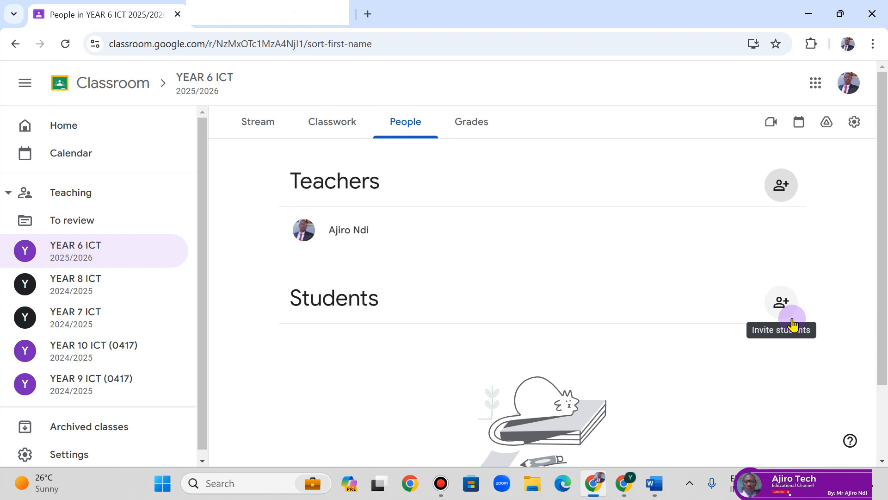
pyautogui.click(782, 303)
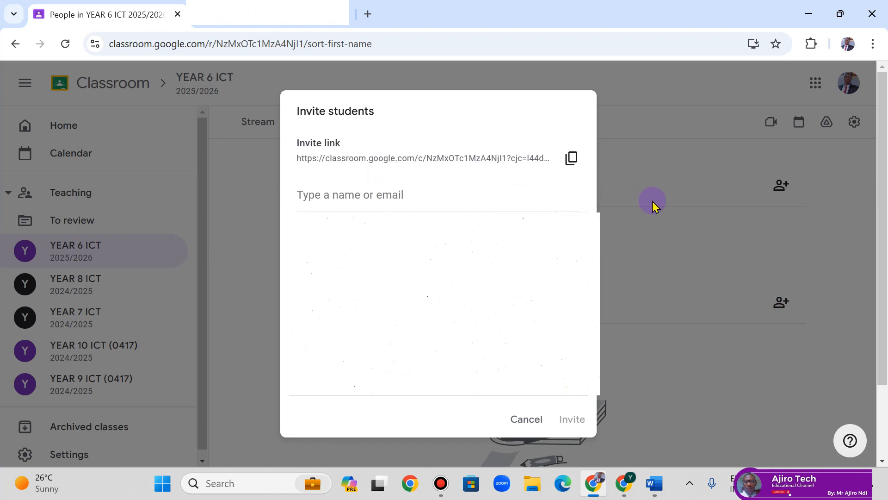
pyautogui.click(404, 198)
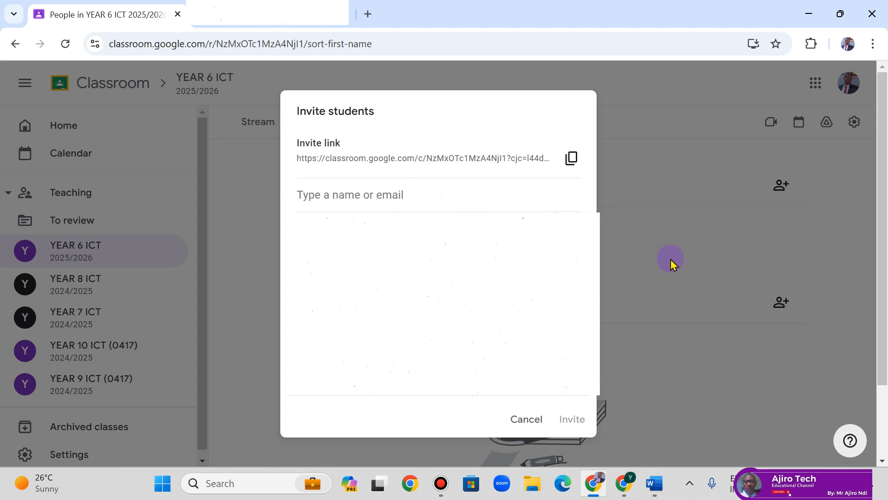
pyautogui.click(527, 419)
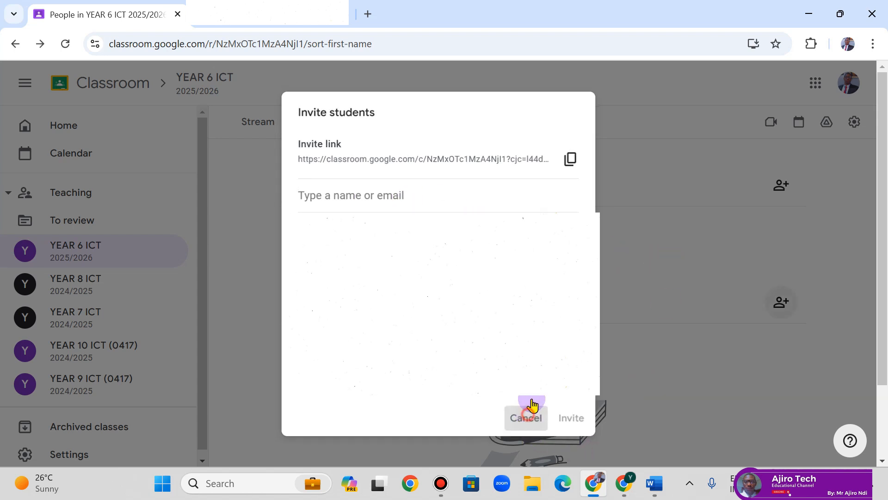
pyautogui.click(781, 303)
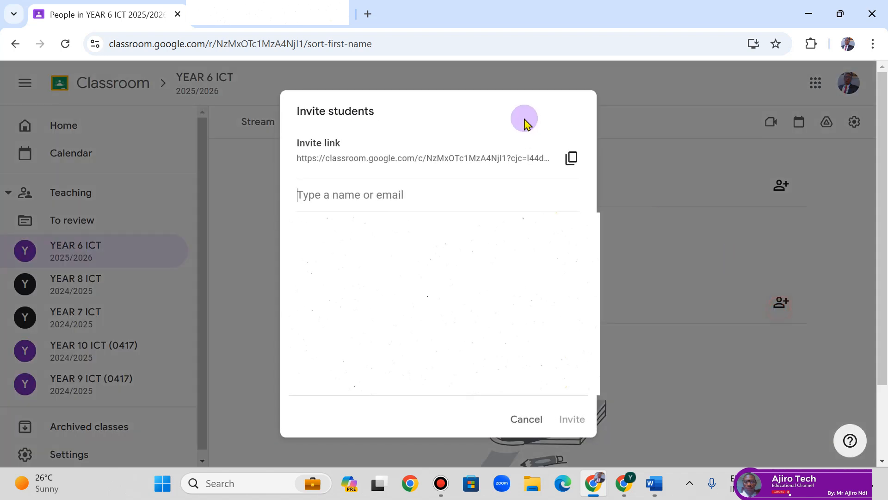
pyautogui.click(570, 166)
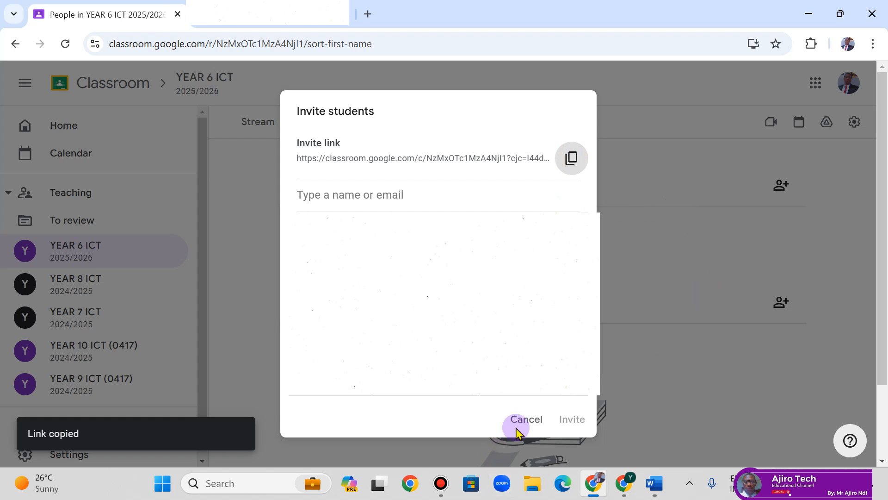
pyautogui.click(524, 419)
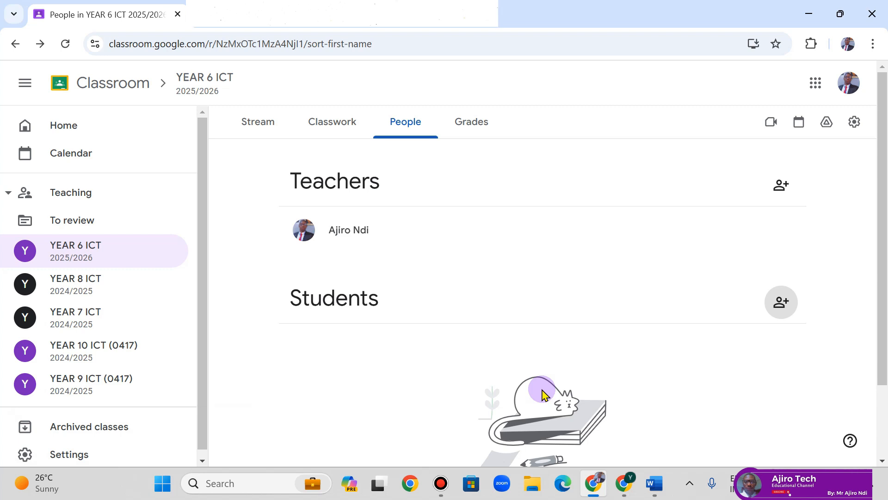
# - Add the student's email address as a recipient in the Invite students form and send the invitation
pyautogui.click(781, 301)
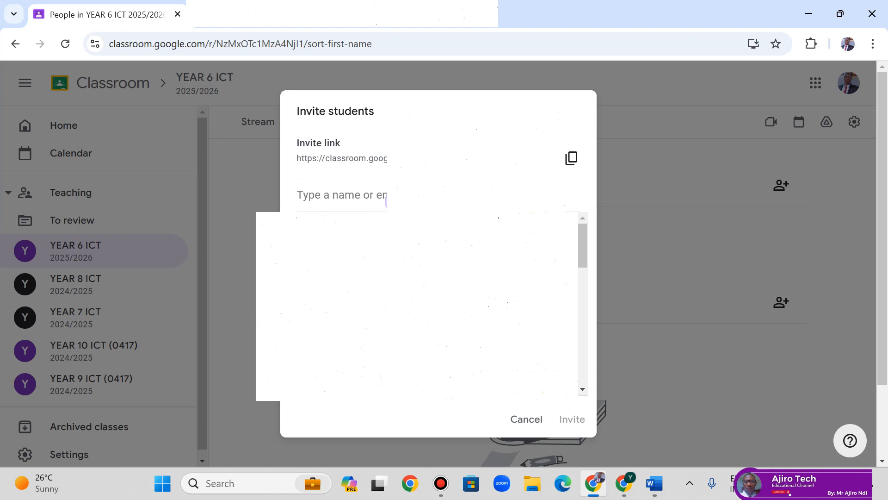
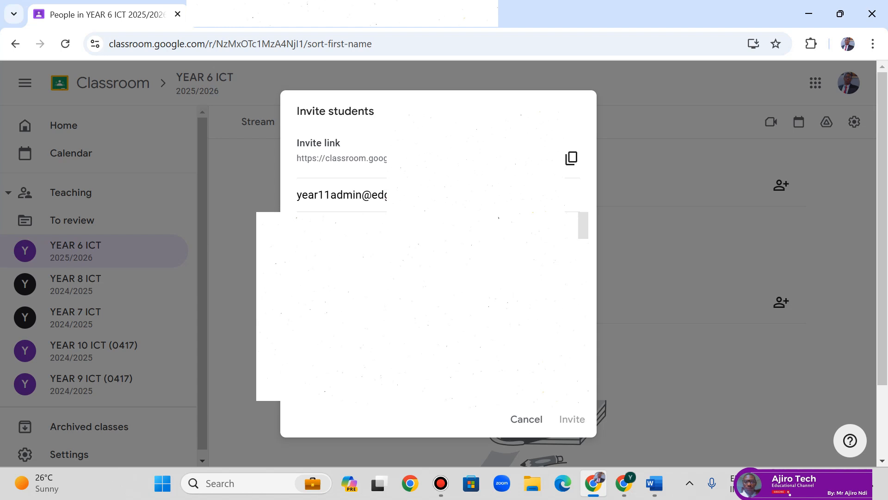
pyautogui.press('Return')
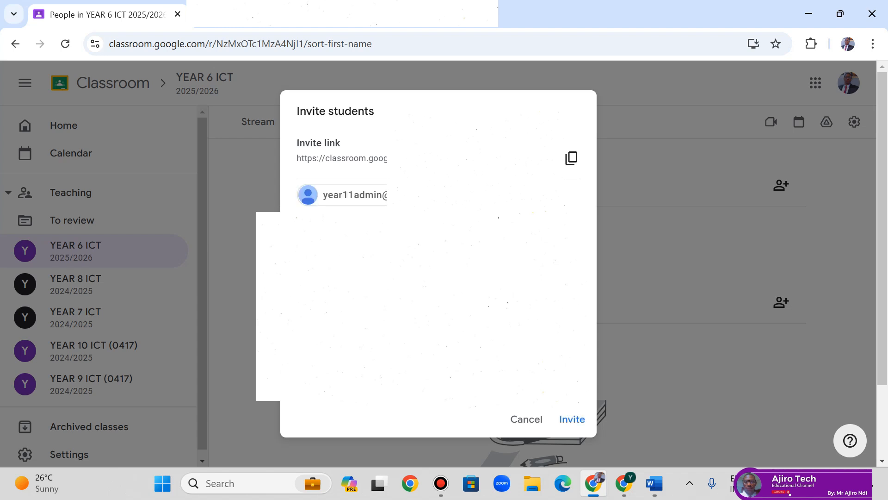
pyautogui.click(572, 422)
pyautogui.click(573, 422)
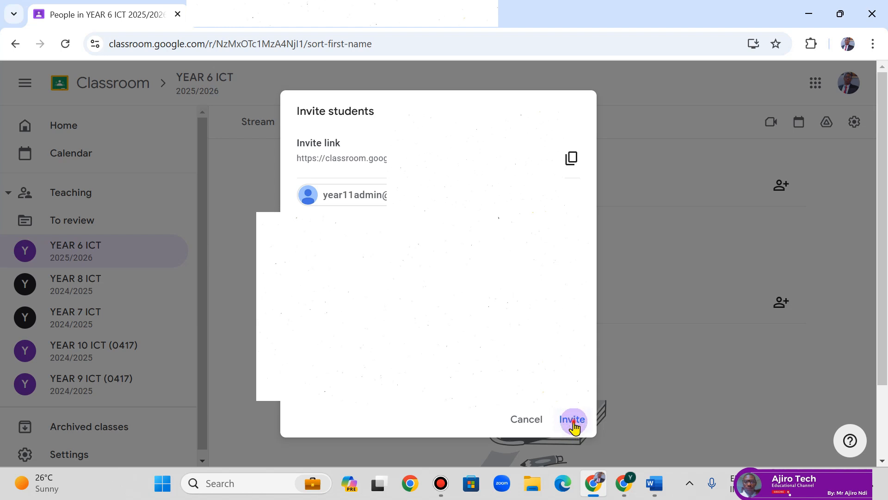